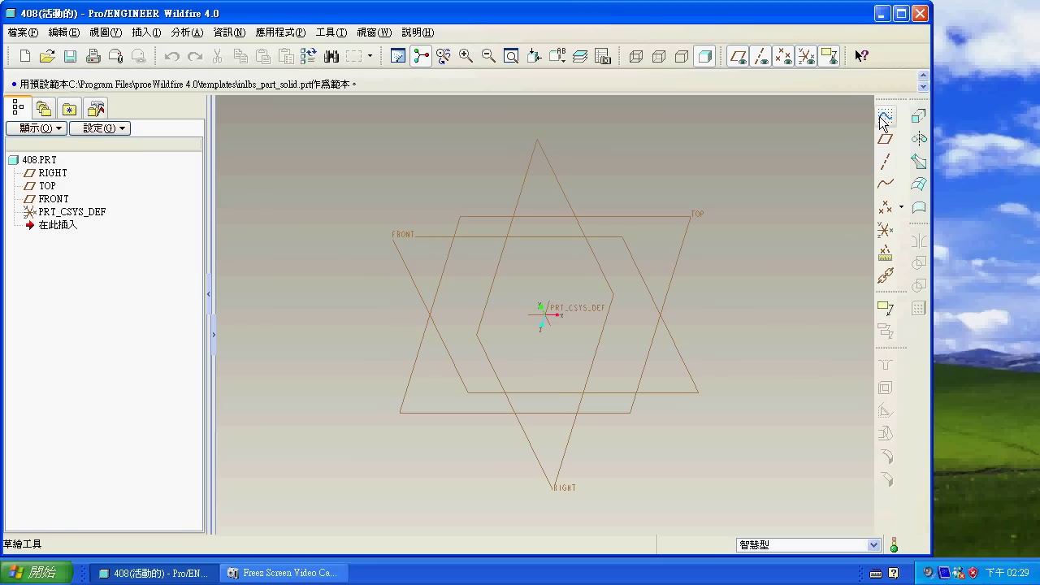
# Step: Start a sketch on the FRONT datum plane with RIGHT as the orientation reference, and hide the datum planes
pyautogui.click(882, 120)
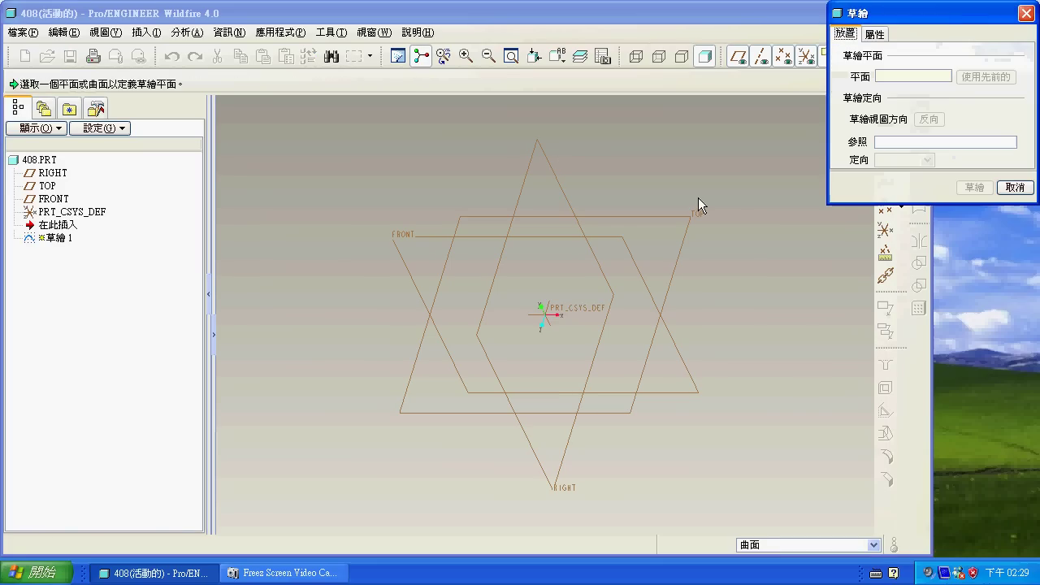
pyautogui.click(621, 237)
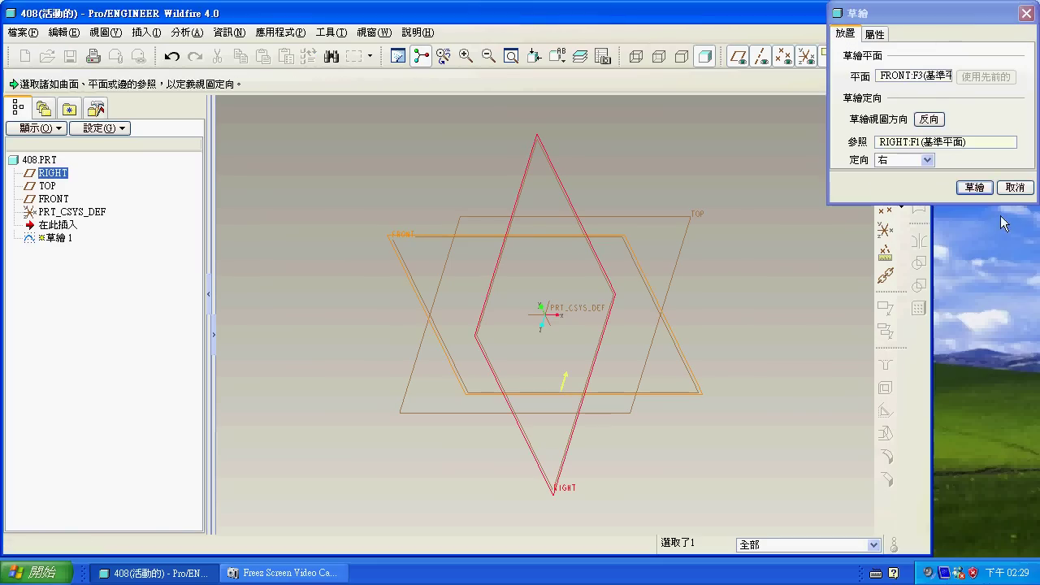
pyautogui.click(974, 188)
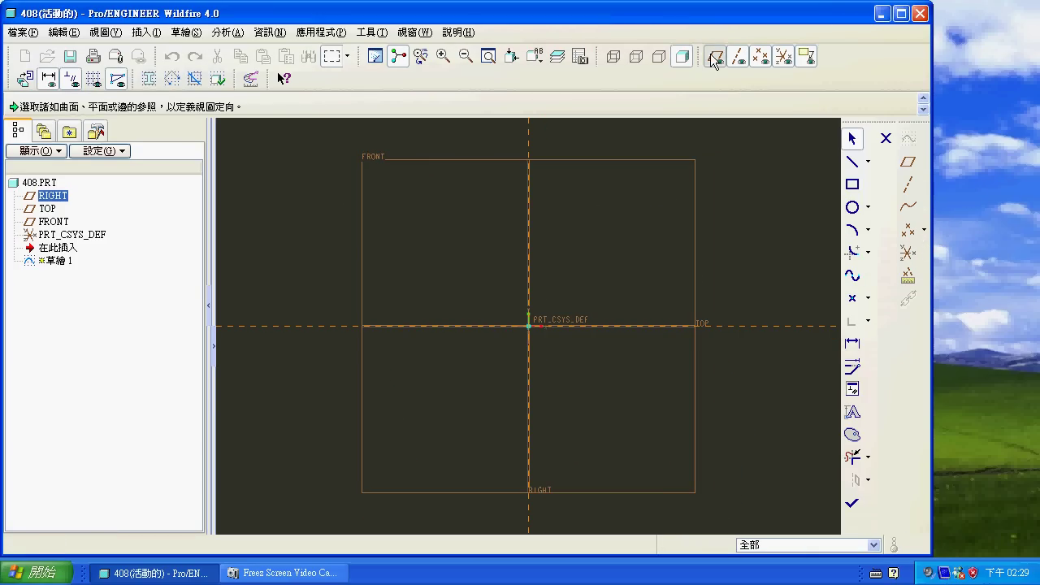
pyautogui.click(713, 55)
# Step: Sketch a long horizontal rectangle from the origin, about 396 wide and 39 high, with its lower edge on the horizontal reference
pyautogui.click(853, 187)
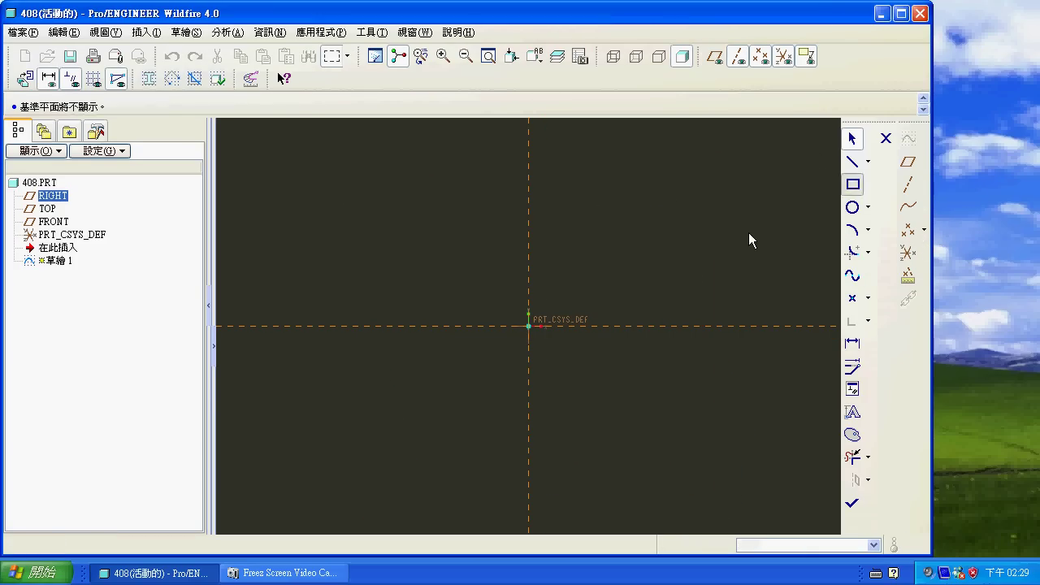
pyautogui.click(528, 326)
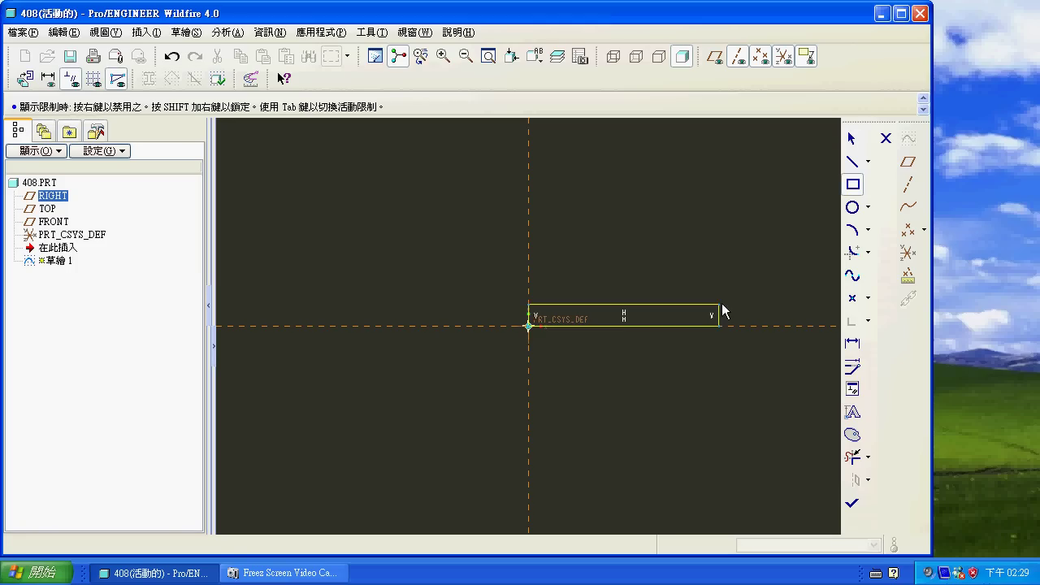
pyautogui.click(786, 301)
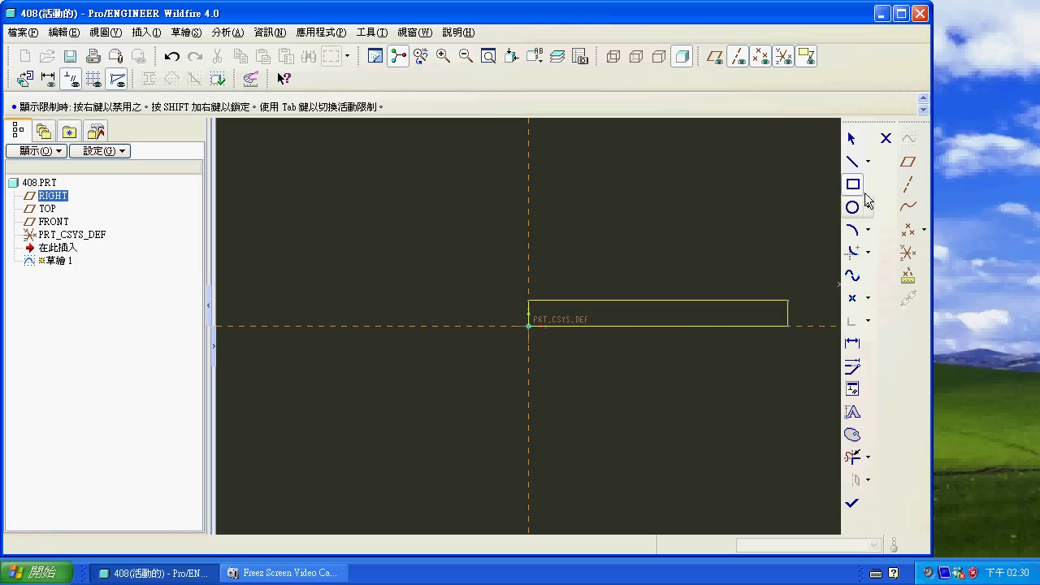
# Step: Sketch a closed L-shaped profile about 148 above the rectangle, equally long, with its upright on the vertical reference
pyautogui.click(853, 164)
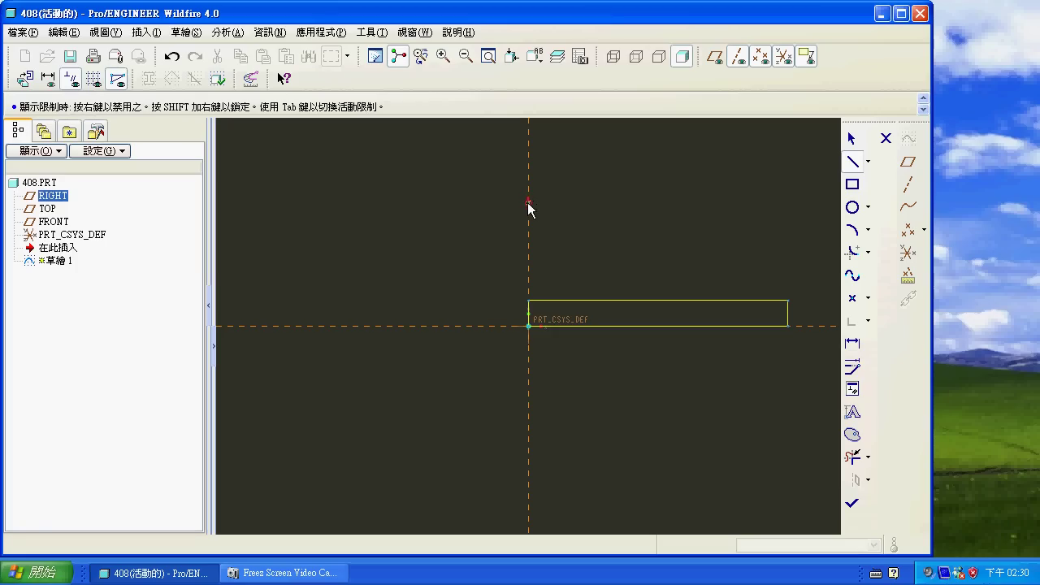
pyautogui.click(528, 202)
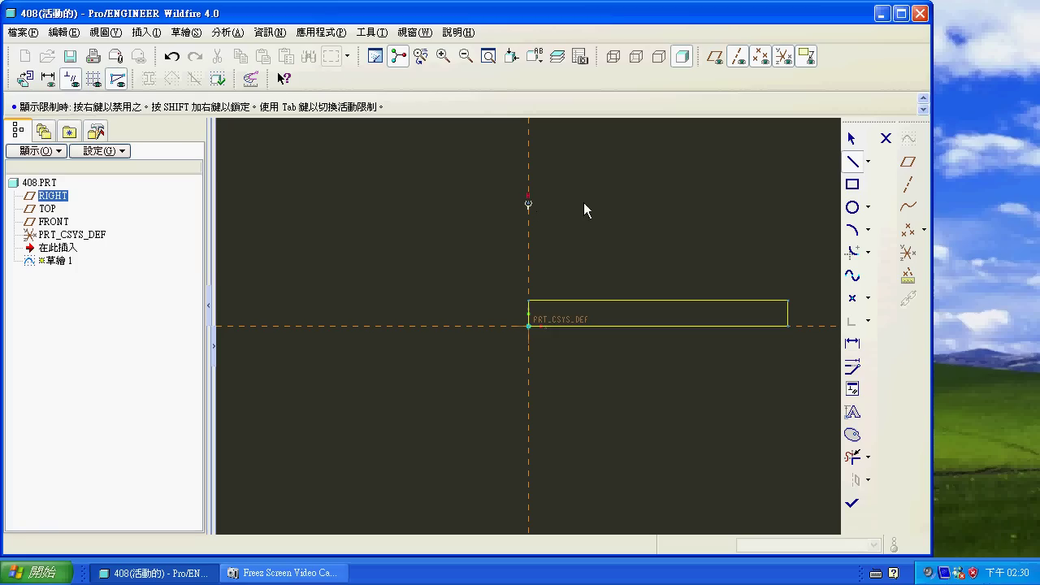
pyautogui.click(788, 207)
pyautogui.click(788, 161)
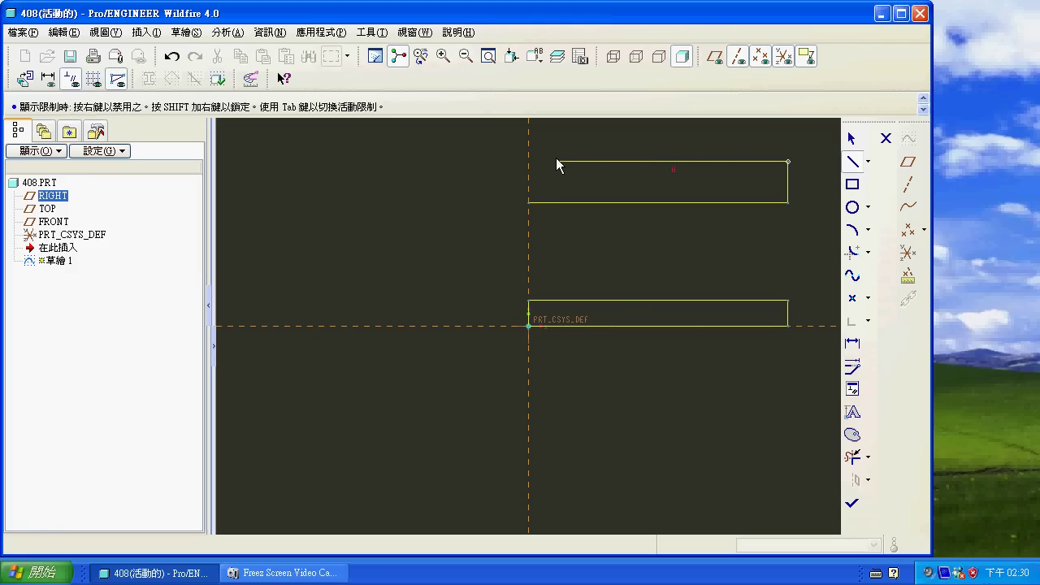
pyautogui.click(555, 162)
pyautogui.click(556, 126)
pyautogui.click(529, 126)
pyautogui.click(529, 202)
pyautogui.middleClick(562, 181)
pyautogui.middleClick(565, 181)
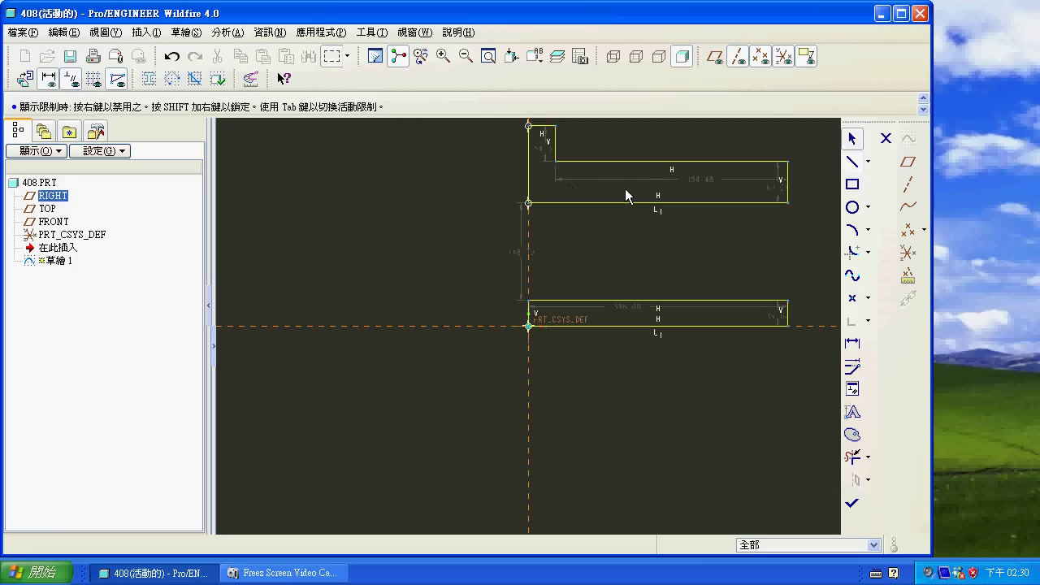
# Step: Make the outer end edges of both shapes and the top edge of the L's upright equal in length
pyautogui.keyDown('shift'); pyautogui.moveTo(564, 206); pyautogui.dragTo(502, 242, button='middle'); pyautogui.keyUp('shift')
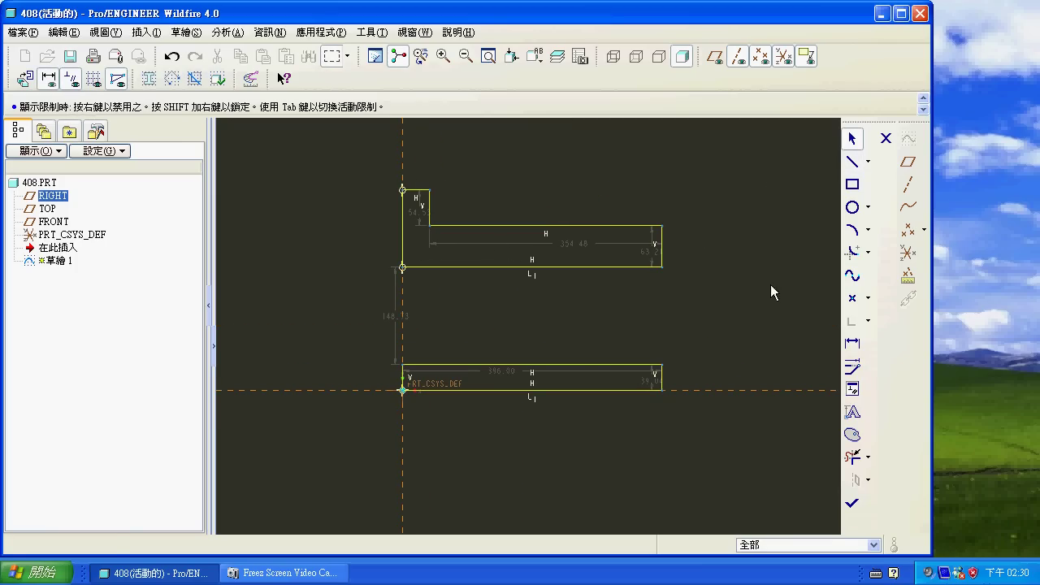
pyautogui.click(852, 389)
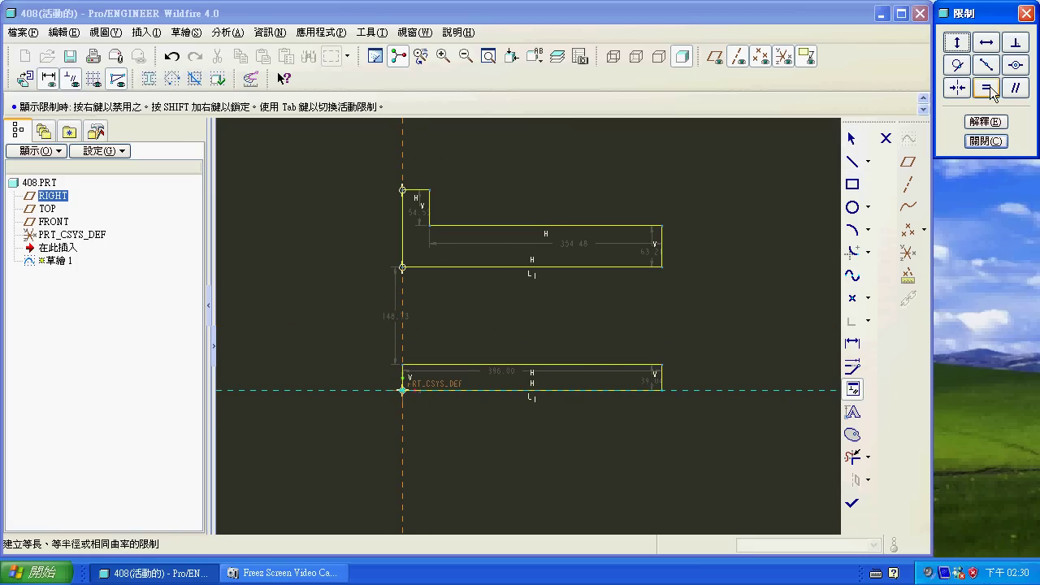
pyautogui.click(986, 88)
pyautogui.click(662, 248)
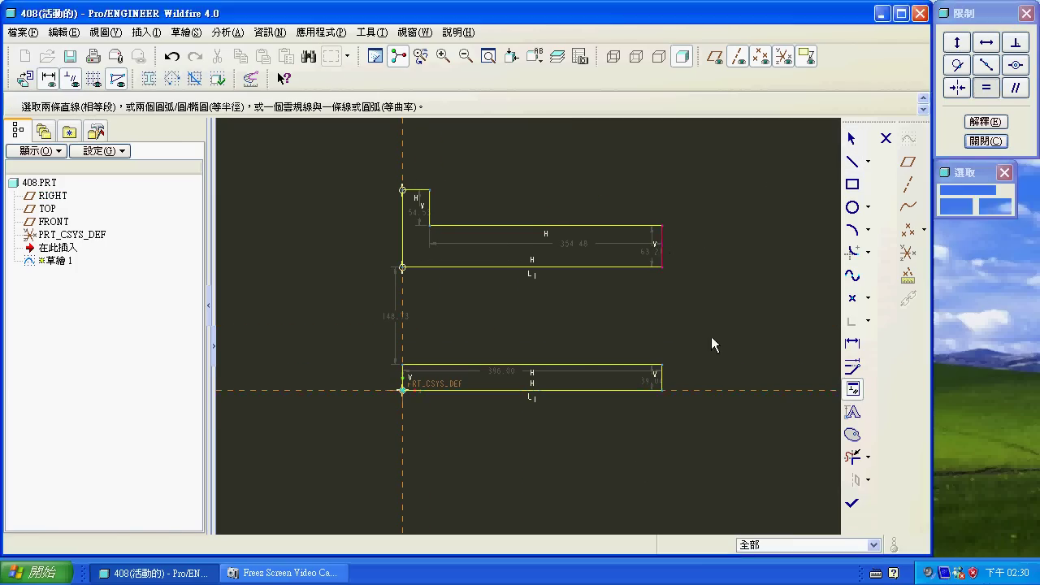
pyautogui.click(663, 380)
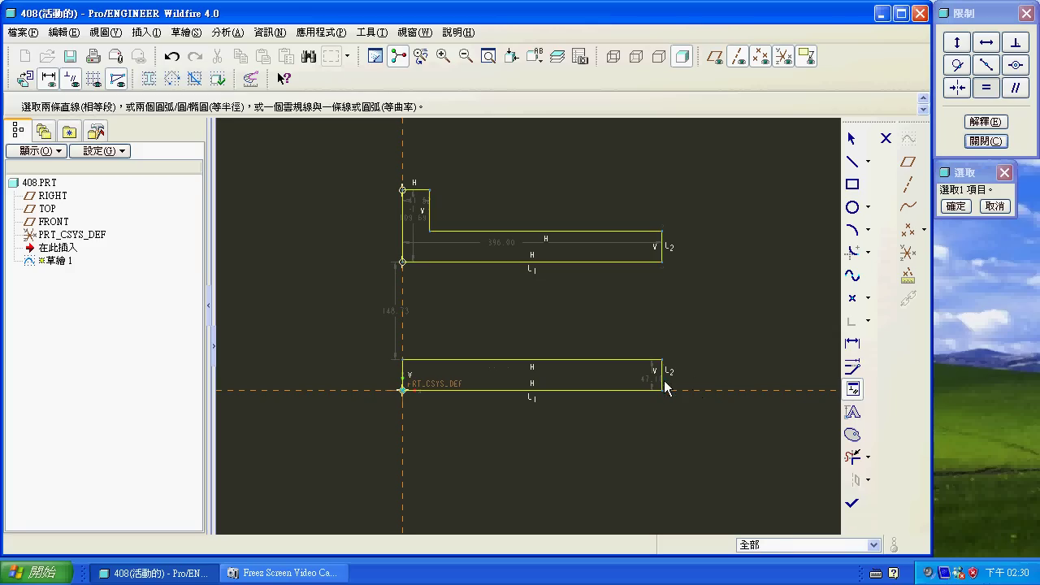
pyautogui.click(663, 381)
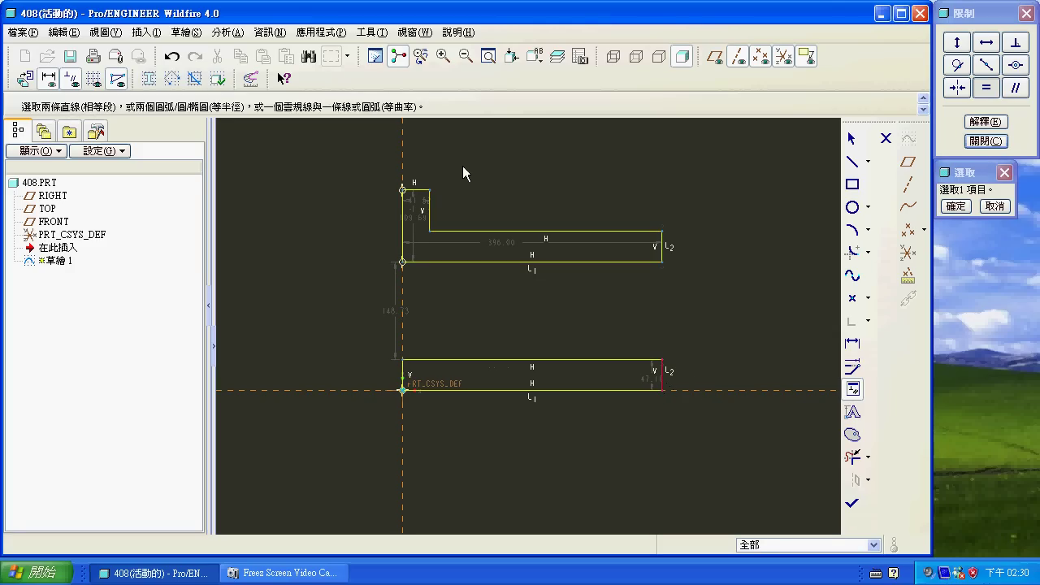
pyautogui.click(416, 190)
# Step: Dimension the rectangle's length, the overall height from its base to the L's top, and the L upright's height and width
pyautogui.click(853, 346)
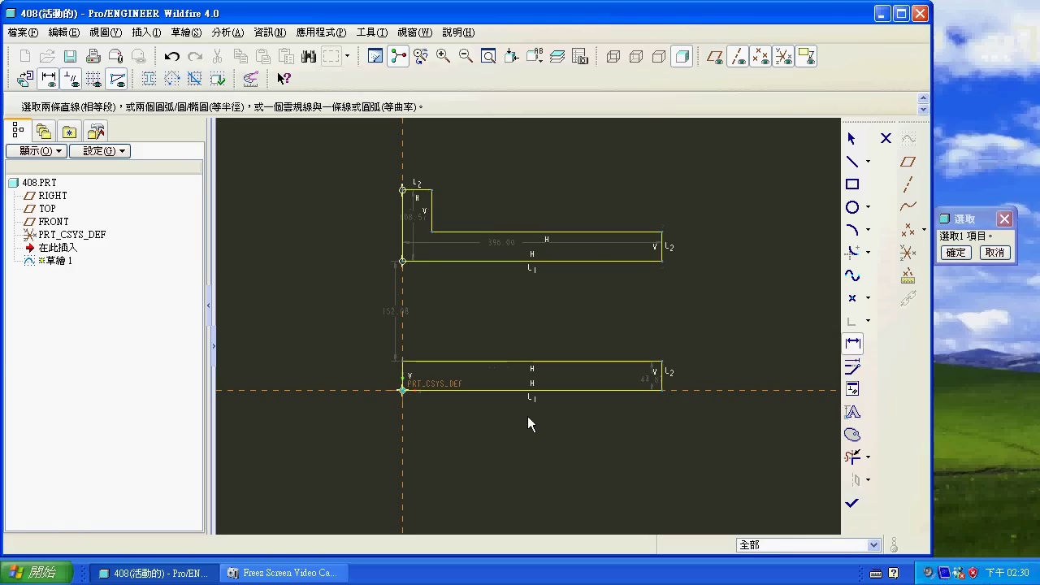
pyautogui.click(549, 391)
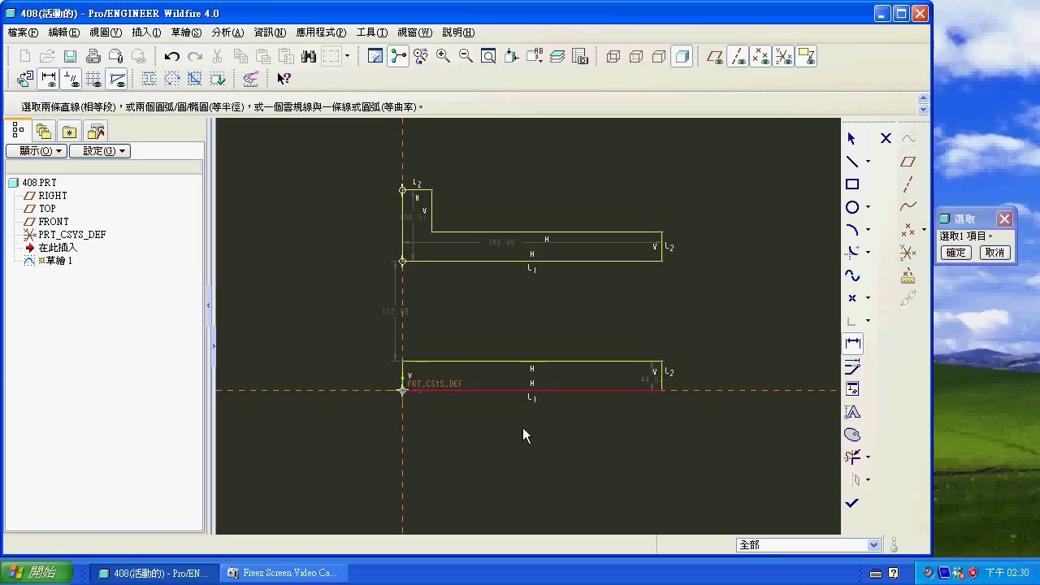
pyautogui.middleClick(522, 427)
pyautogui.click(417, 190)
pyautogui.click(459, 391)
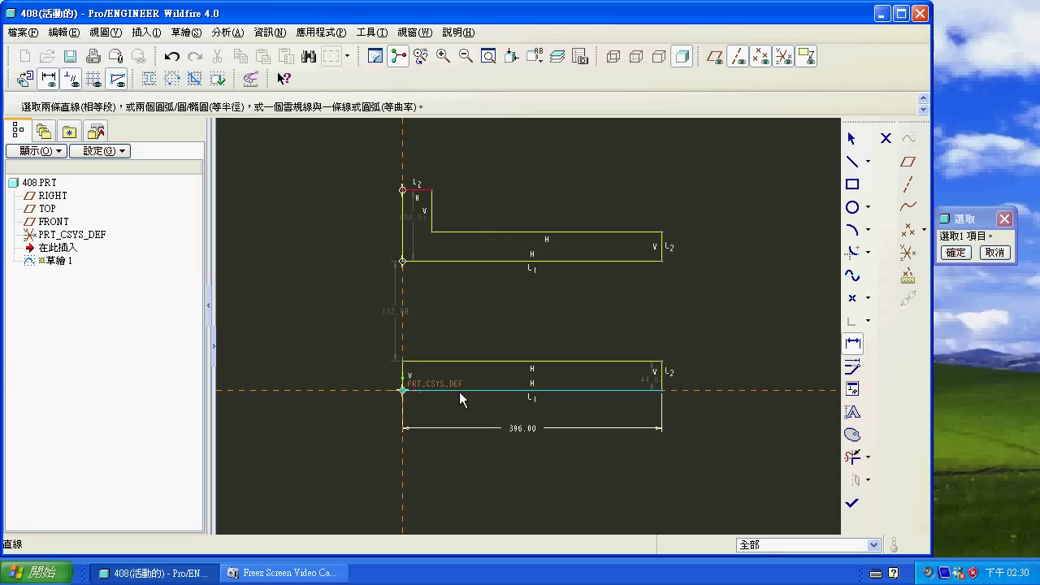
pyautogui.middleClick(342, 314)
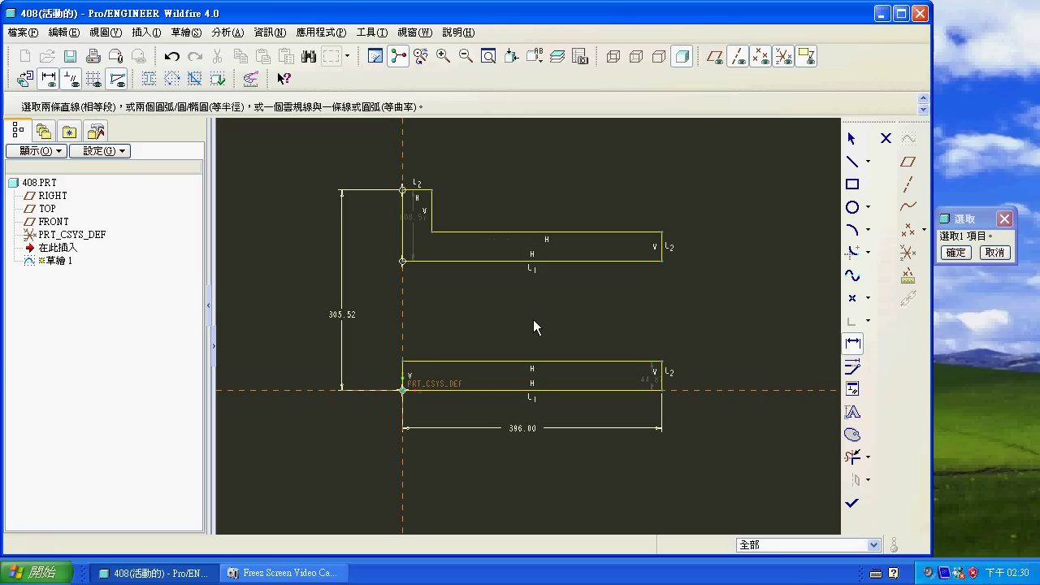
pyautogui.click(402, 234)
pyautogui.middleClick(378, 231)
pyautogui.click(417, 190)
pyautogui.middleClick(417, 166)
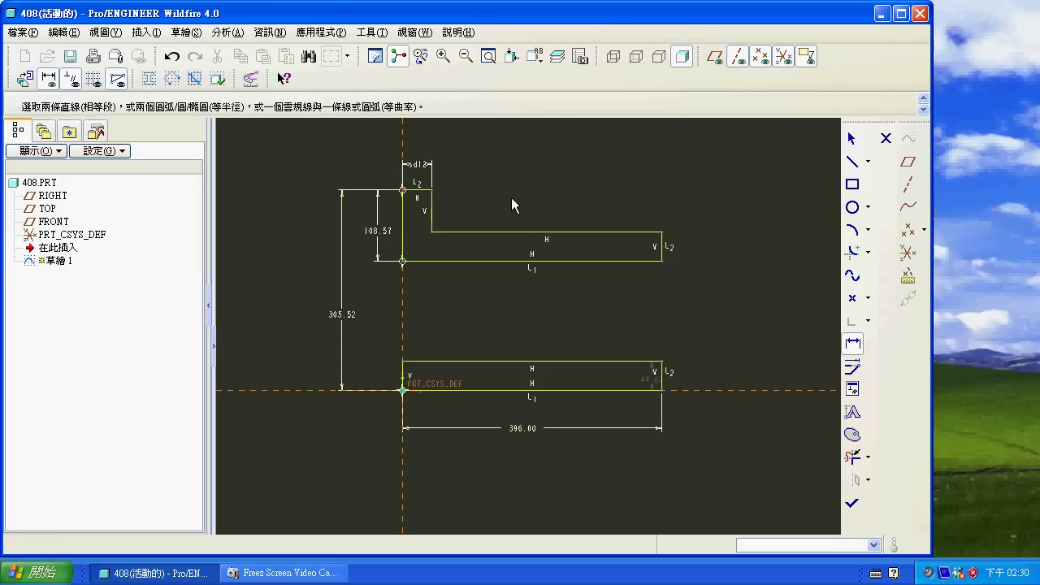
pyautogui.middleClick(537, 198)
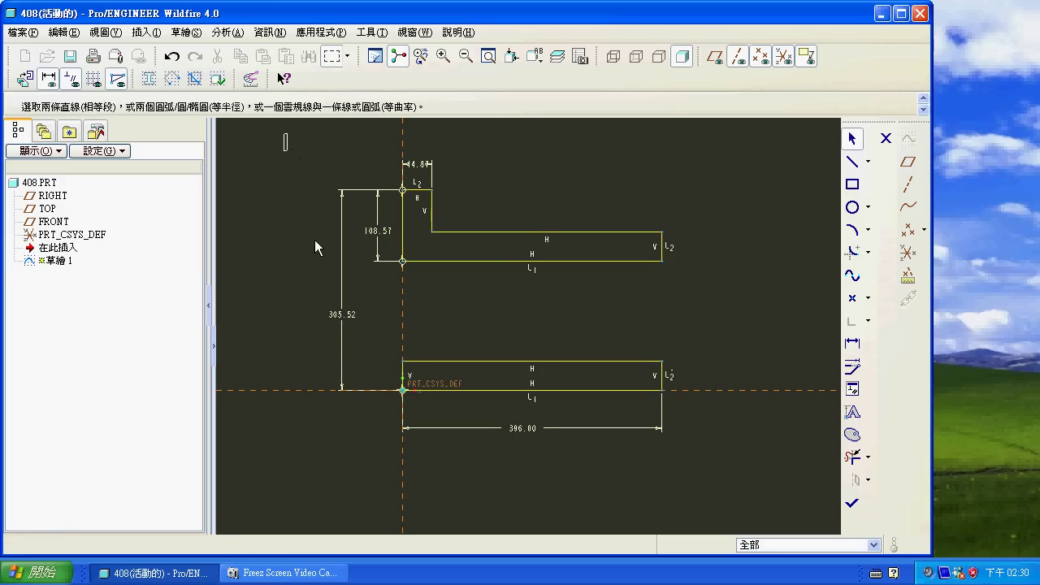
# Step: With automatic regeneration off, set the length to 185, overall height to 87, upright height to 36 and upright width to 11
pyautogui.moveTo(314, 240)
pyautogui.mouseDown()
pyautogui.moveTo(349, 326)
pyautogui.moveTo(682, 496)
pyautogui.moveTo(707, 486)
pyautogui.mouseUp()
pyautogui.click(852, 365)
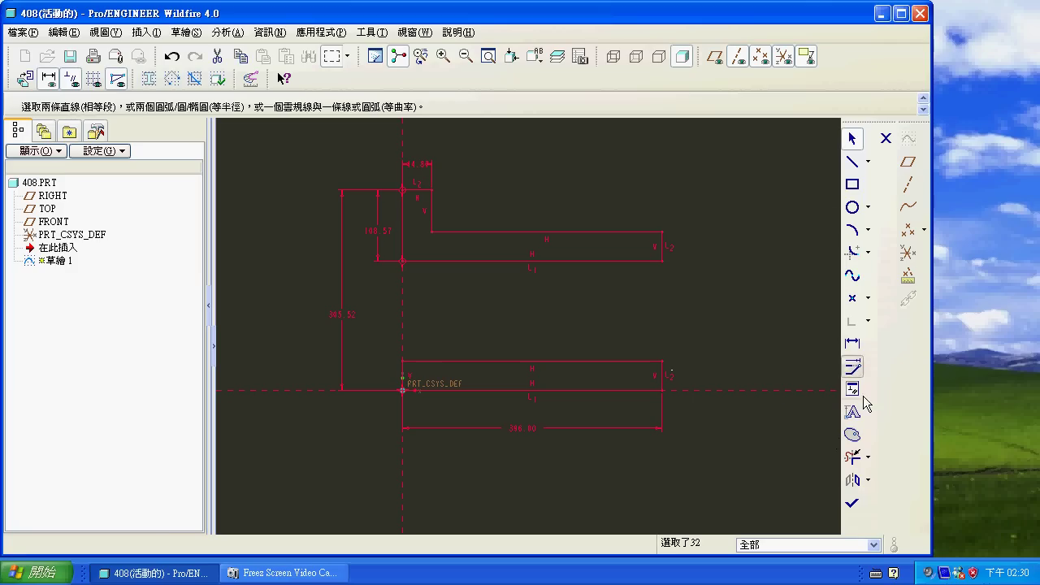
pyautogui.click(806, 334)
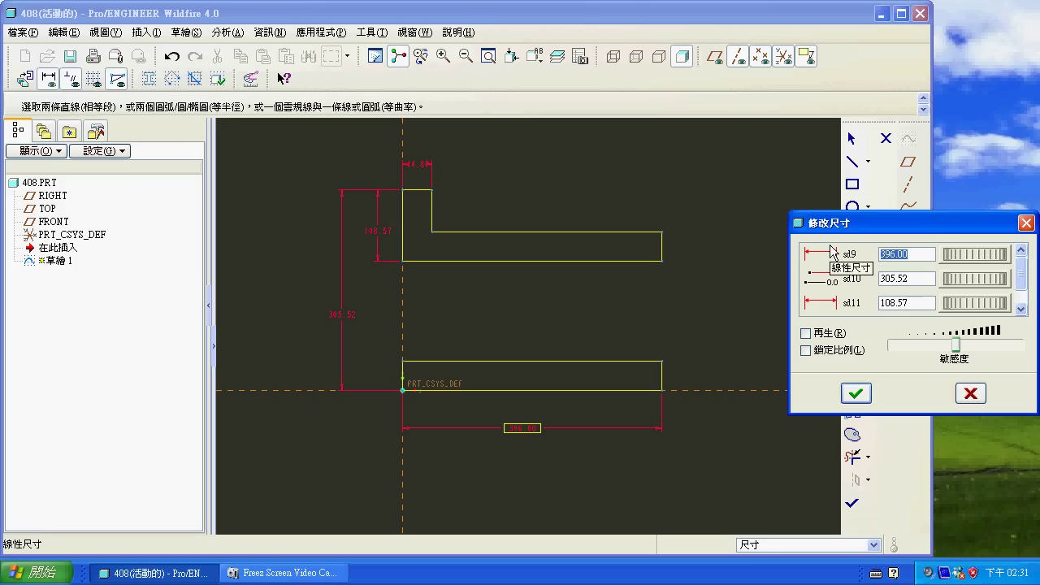
pyautogui.write('185')
pyautogui.press('Return')
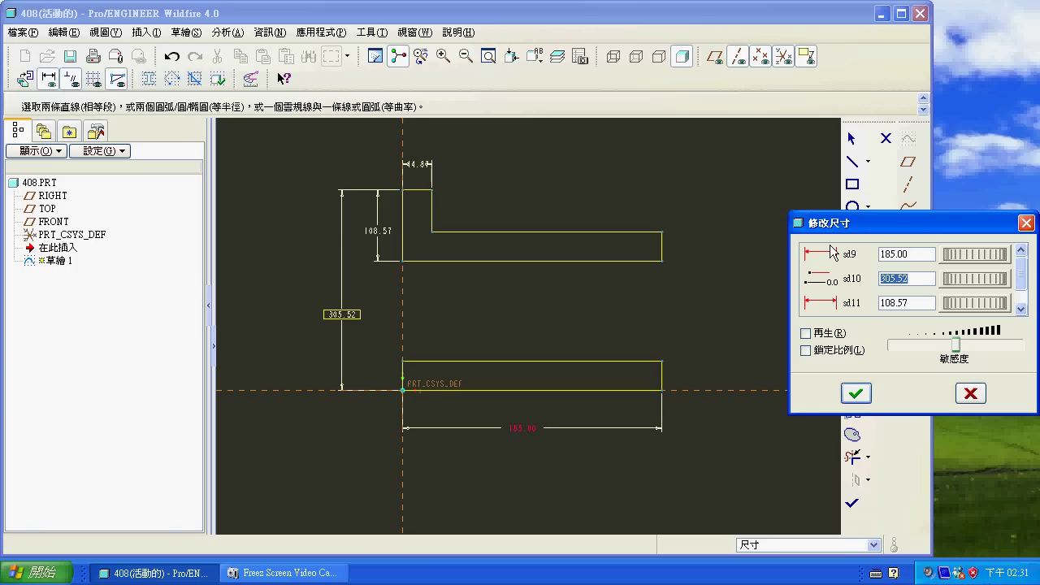
pyautogui.write('87')
pyautogui.press('Return')
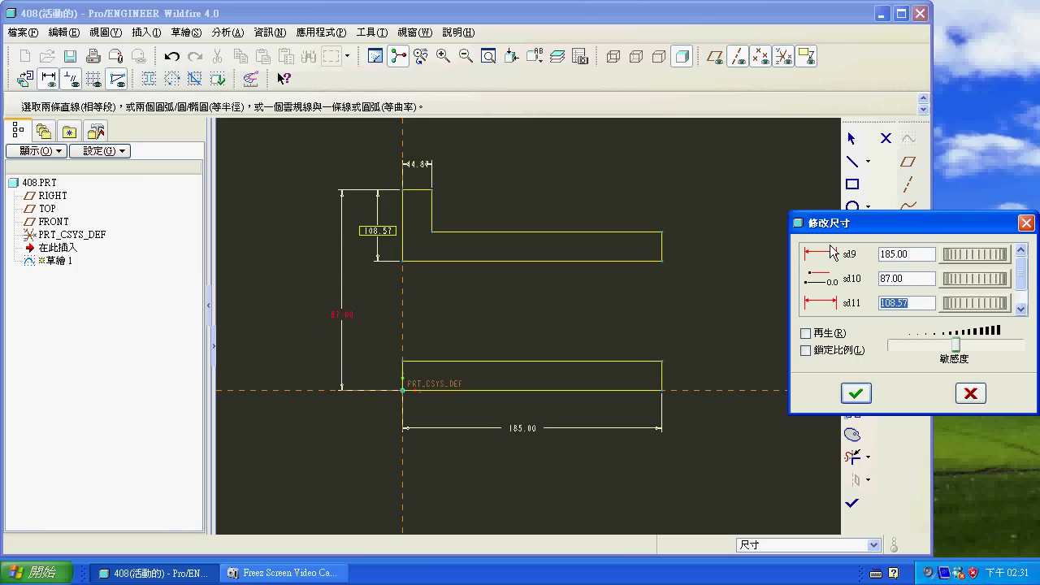
pyautogui.write('36')
pyautogui.press('Return')
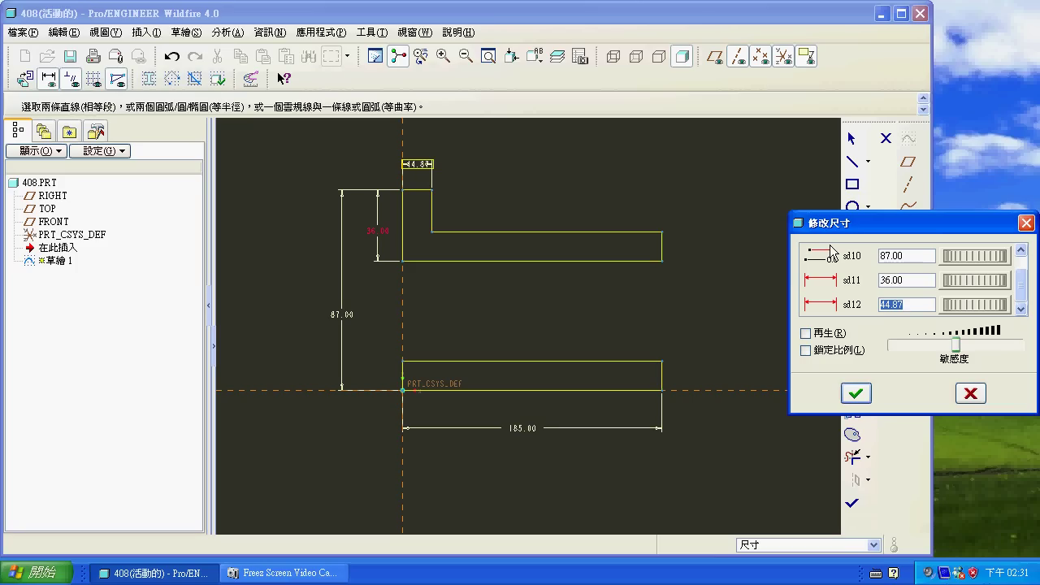
pyautogui.write('11')
pyautogui.press('Return')
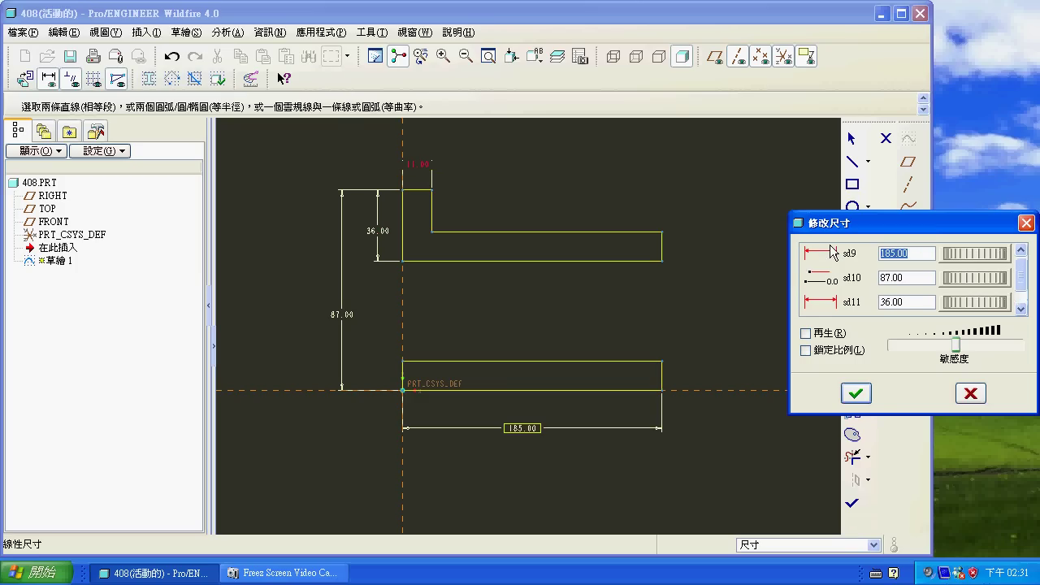
pyautogui.click(869, 396)
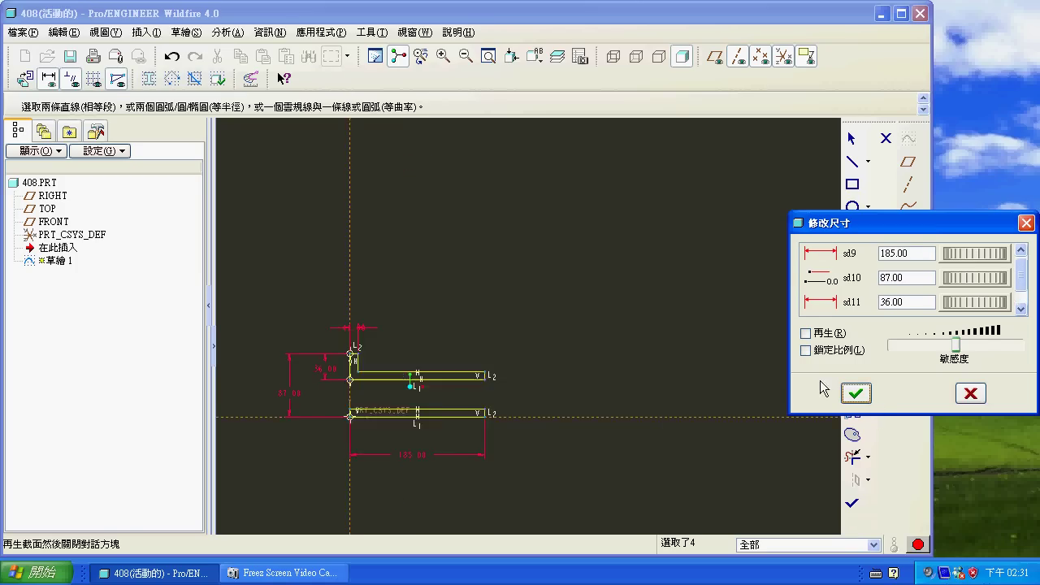
# Step: Finish the sketch and return the model to the standard orientation
pyautogui.click(852, 505)
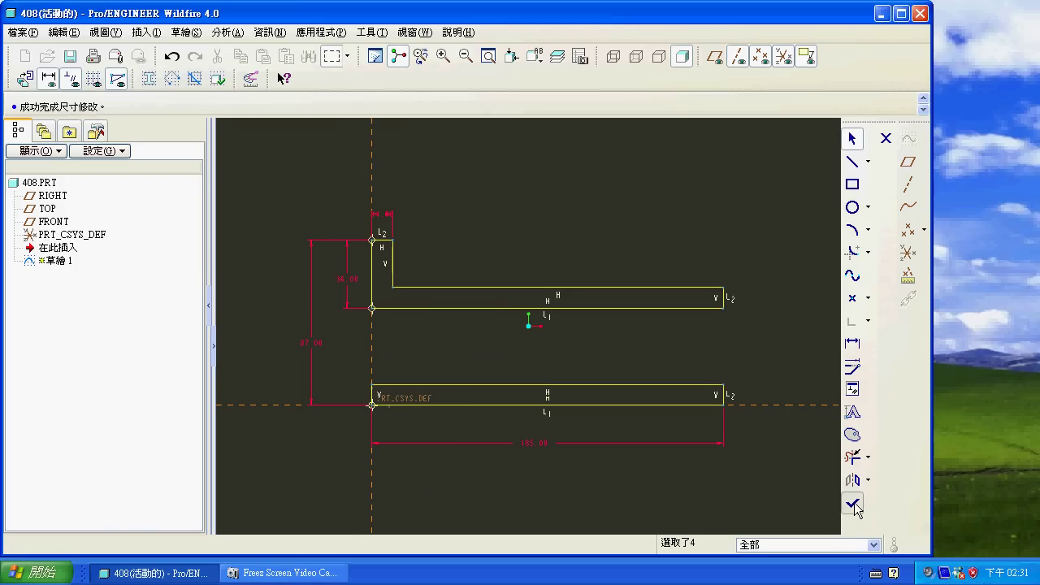
pyautogui.click(558, 55)
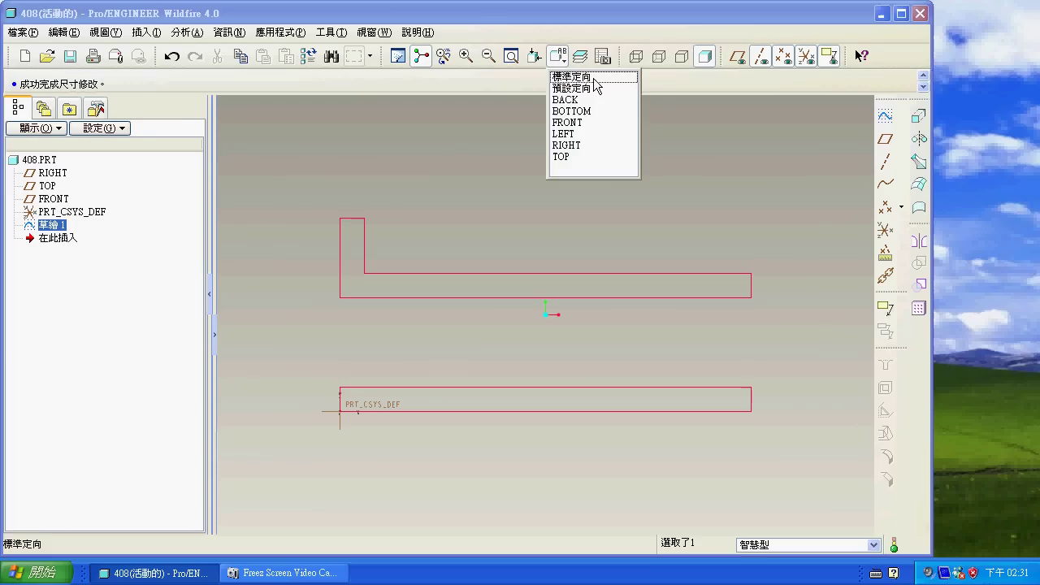
pyautogui.click(571, 76)
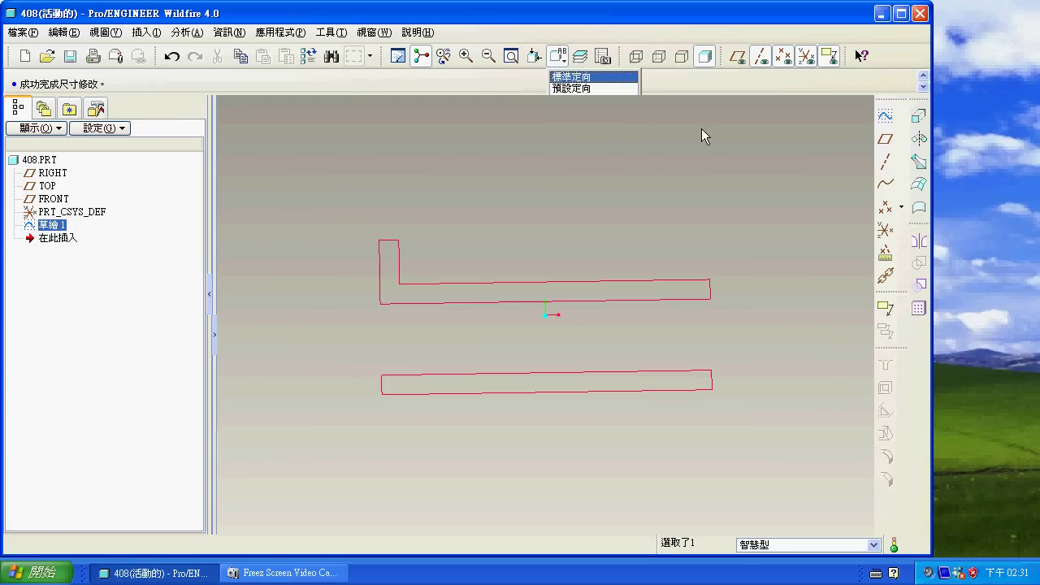
# Step: Extrude the two-profile sketch as a solid to a depth of 52
pyautogui.click(913, 118)
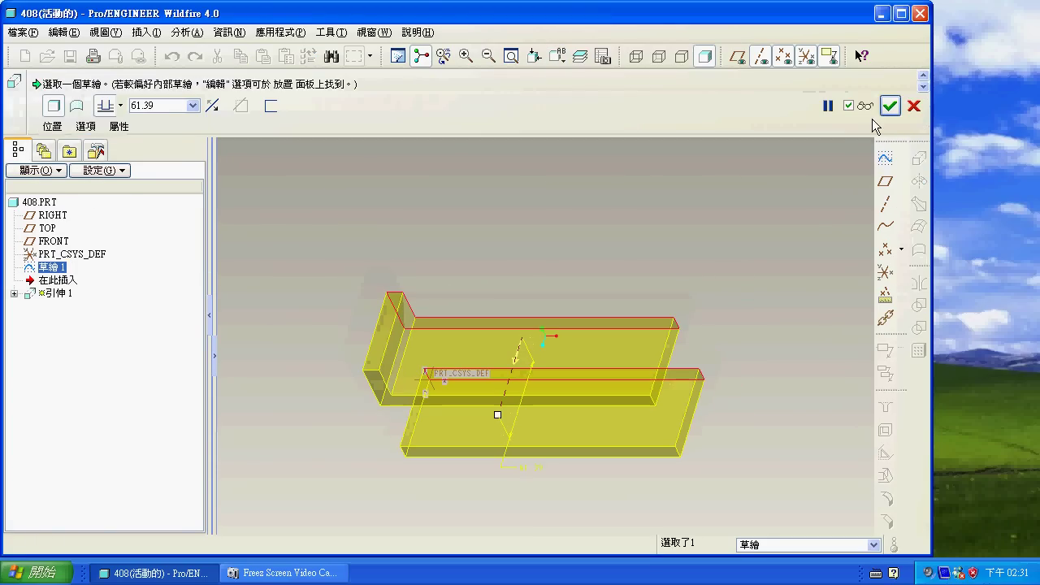
pyautogui.doubleClick(163, 105)
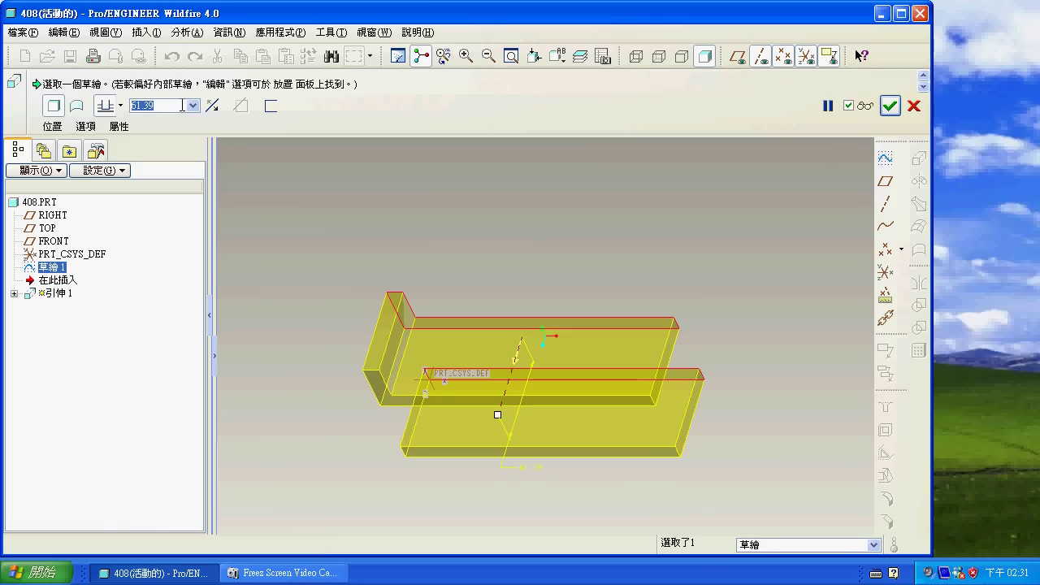
pyautogui.write('52')
pyautogui.press('Return')
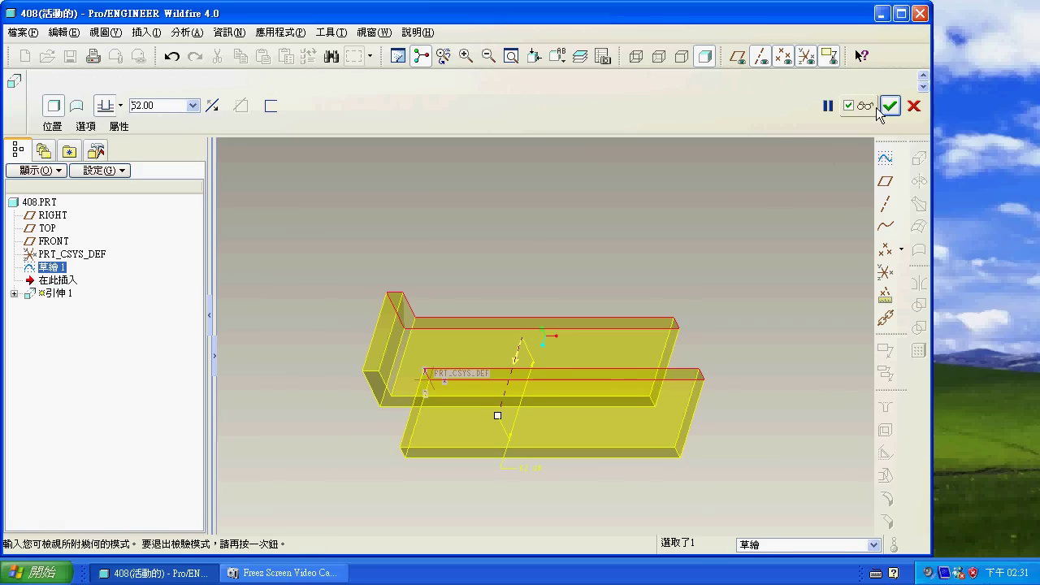
pyautogui.click(890, 105)
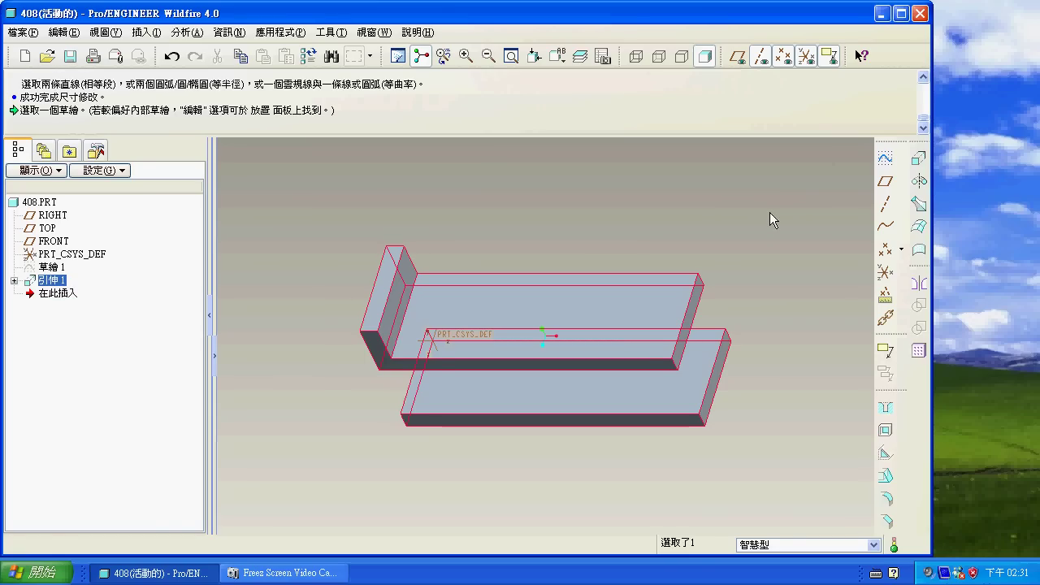
# Step: Create a datum plane offset 60 from the inner face of the L-shaped plate's upright
pyautogui.click(769, 212)
pyautogui.click(884, 180)
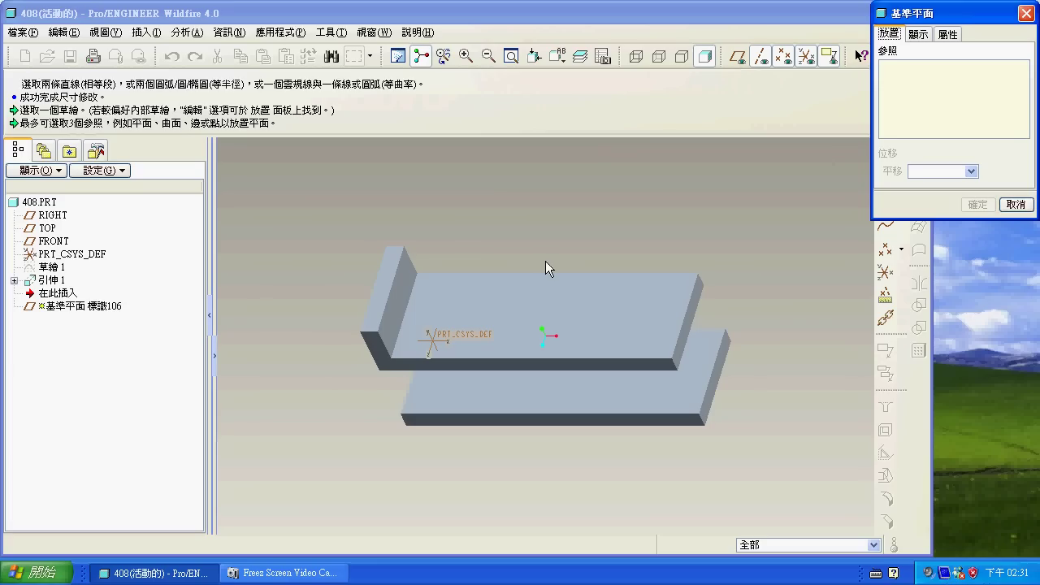
pyautogui.click(396, 317)
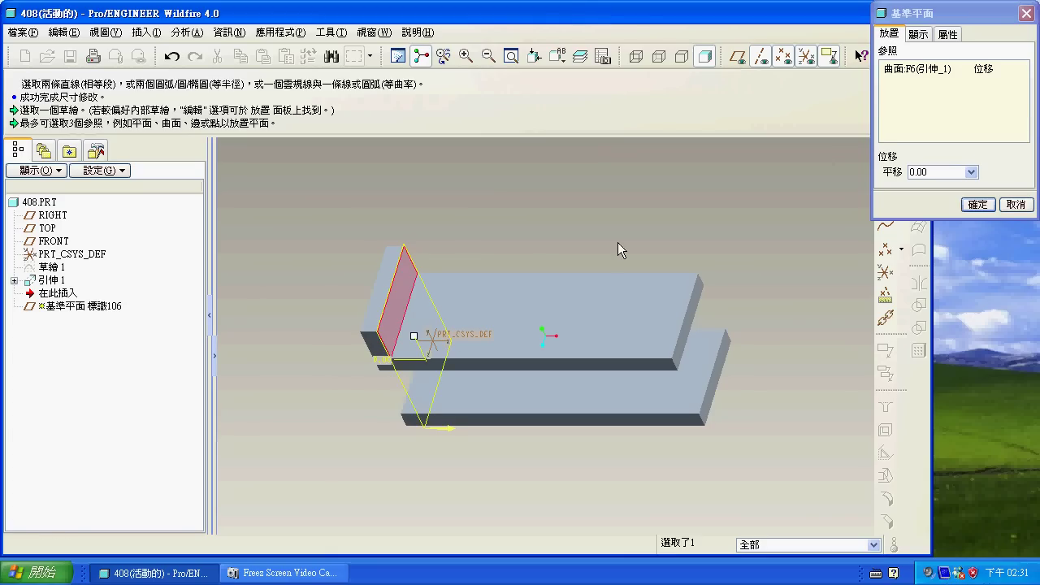
pyautogui.doubleClick(935, 171)
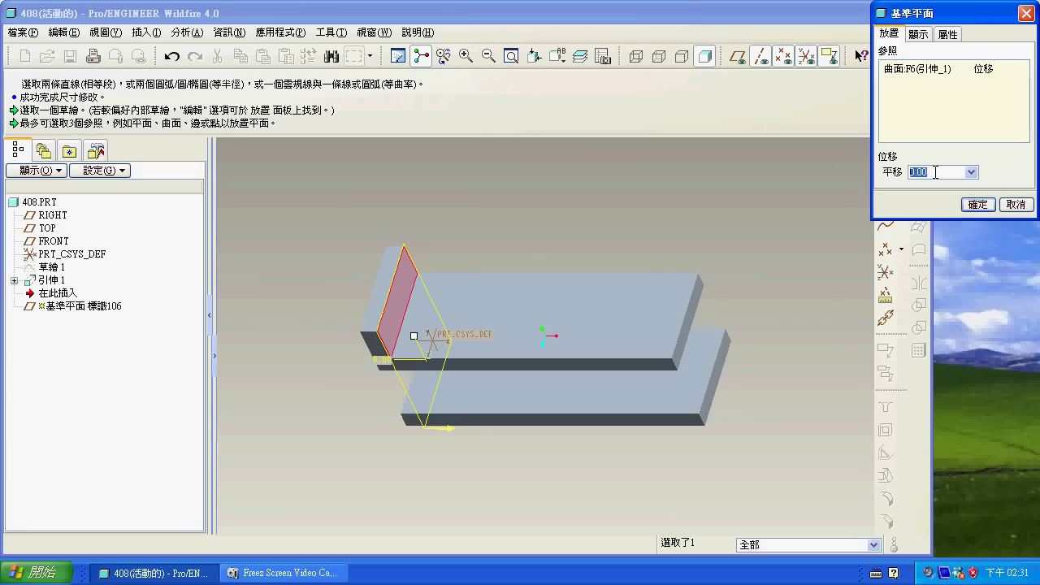
pyautogui.write('60')
pyautogui.press('Return')
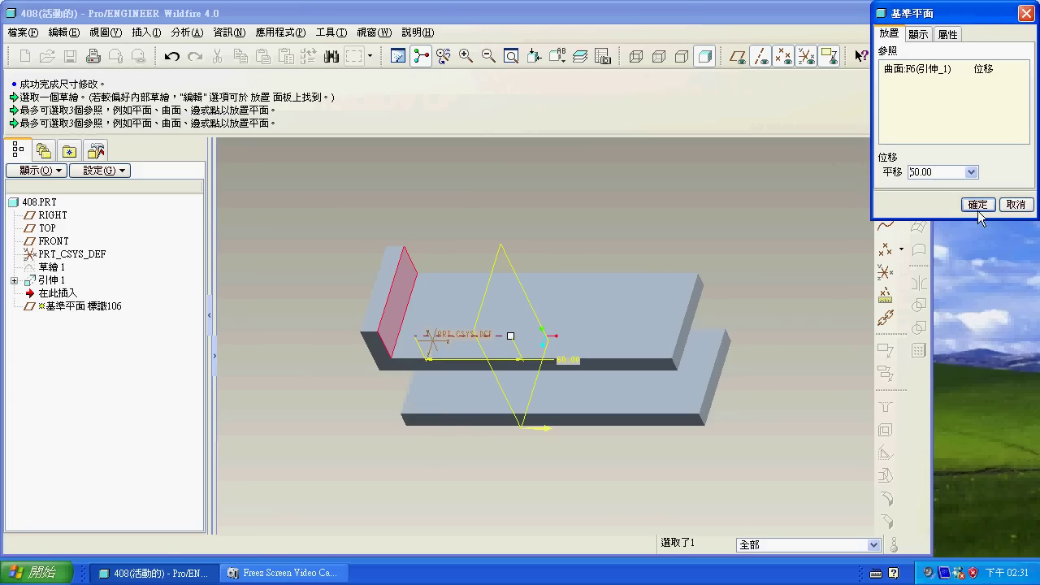
pyautogui.click(977, 204)
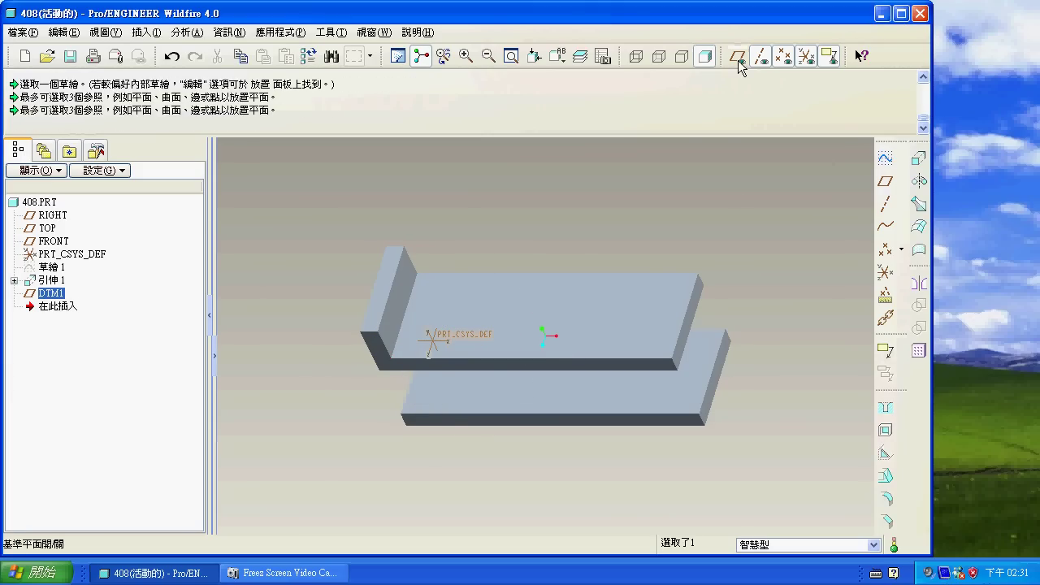
# Step: Show the datum planes and create a datum axis through the intersection of planes FRONT and DTM1
pyautogui.click(737, 56)
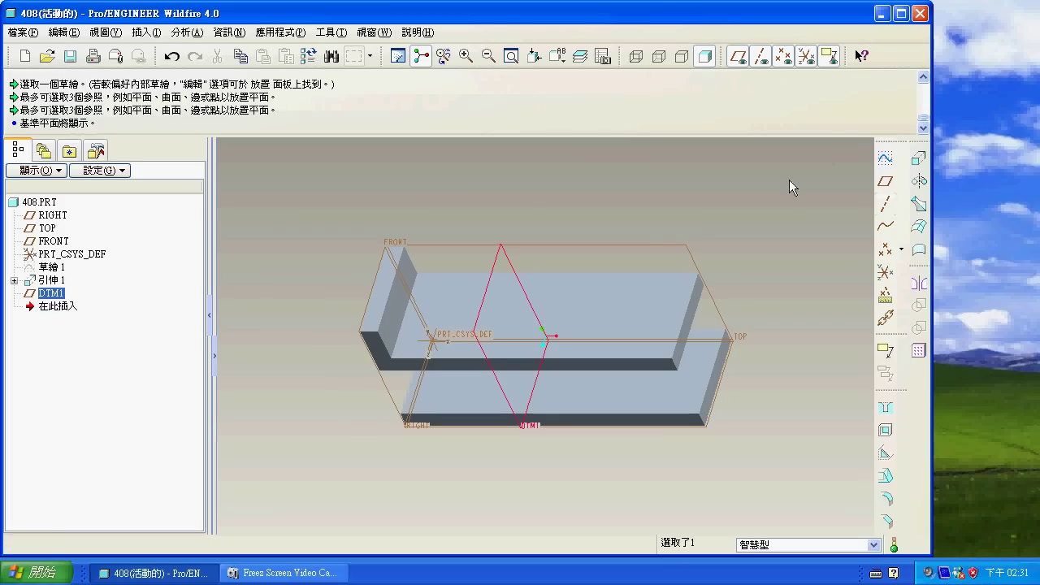
pyautogui.click(885, 203)
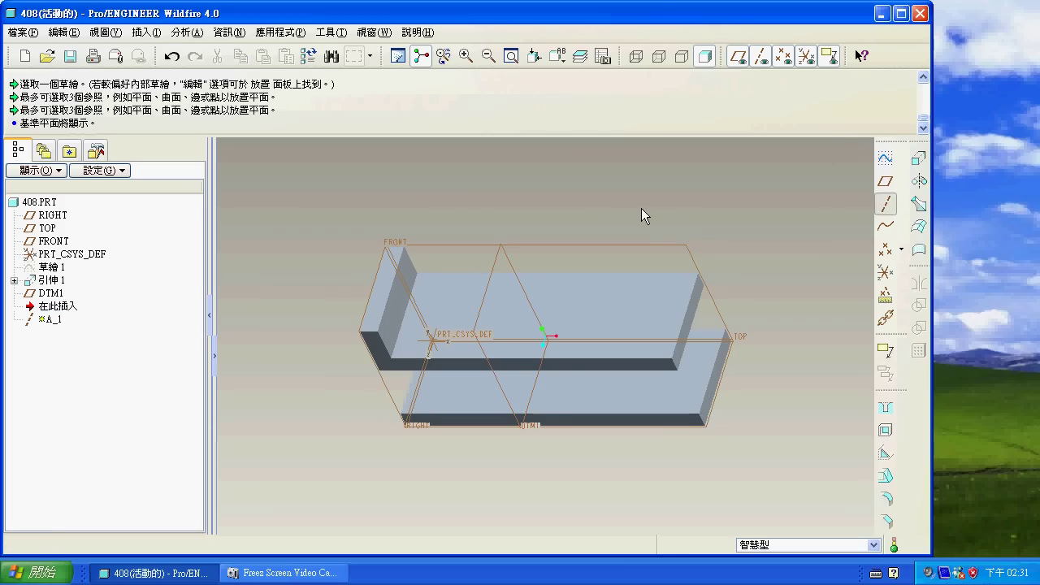
pyautogui.click(468, 244)
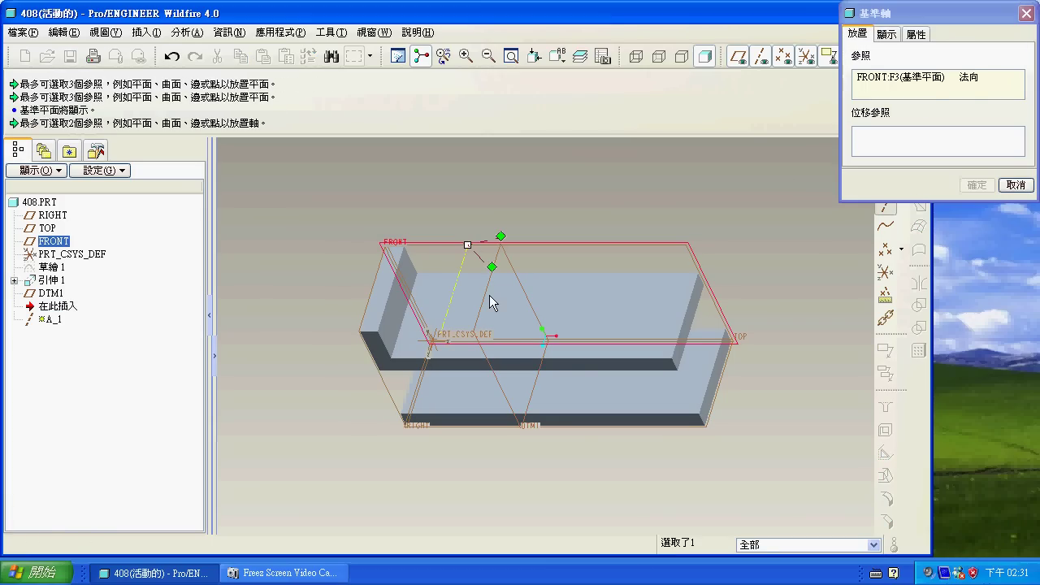
pyautogui.keyDown('ctrl'); pyautogui.click(477, 321); pyautogui.keyUp('ctrl')
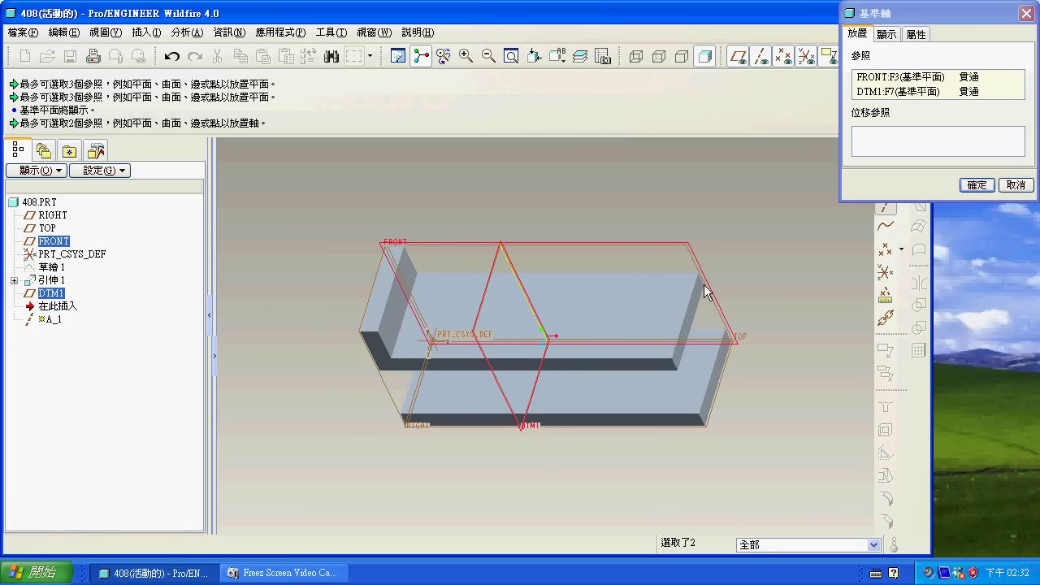
pyautogui.click(977, 185)
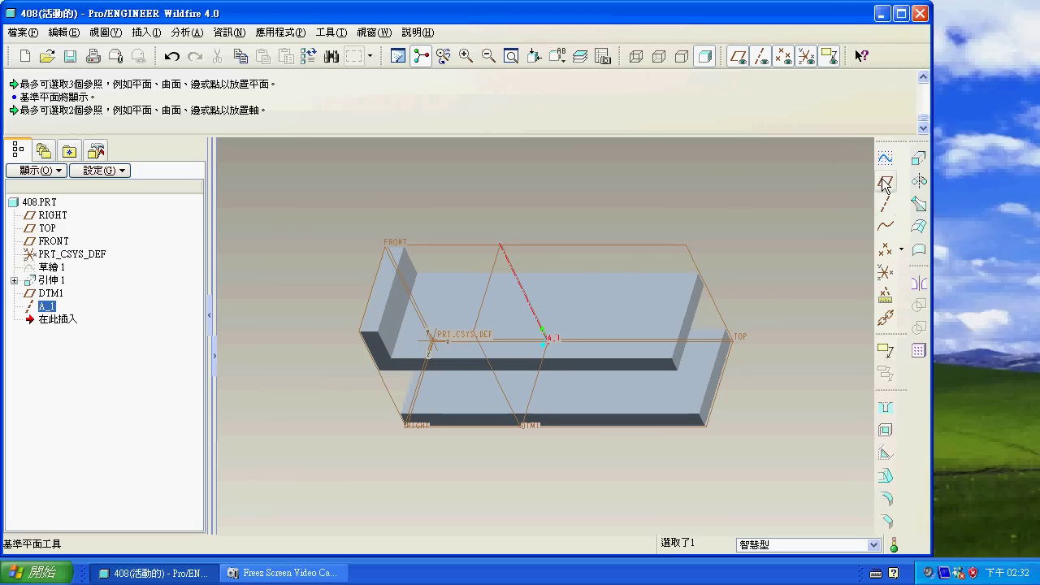
# Step: Create a datum plane through axis A_1, rotated -30 degrees from the FRONT plane
pyautogui.click(884, 184)
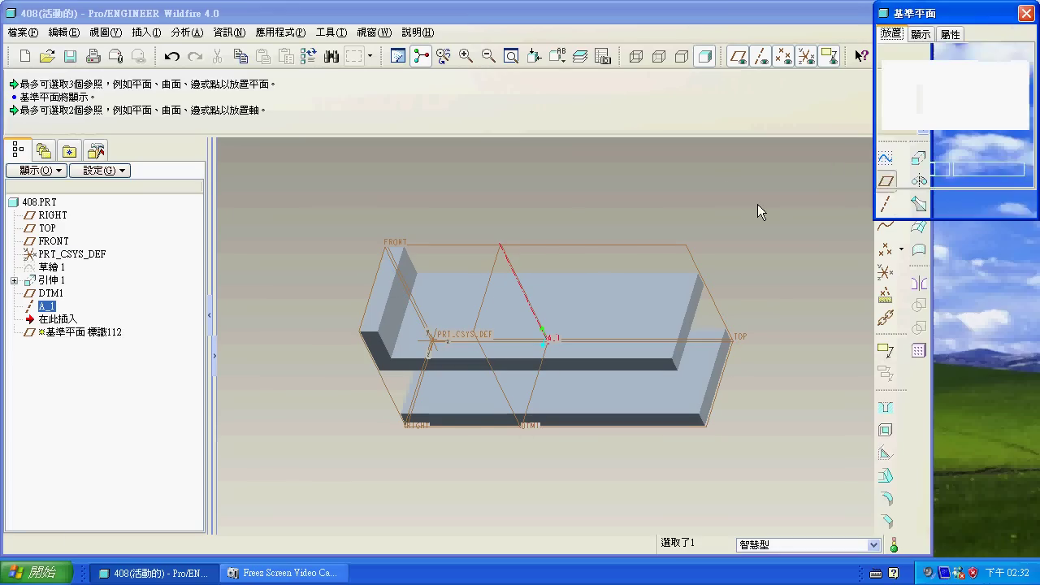
pyautogui.keyDown('ctrl'); pyautogui.click(627, 245); pyautogui.keyUp('ctrl')
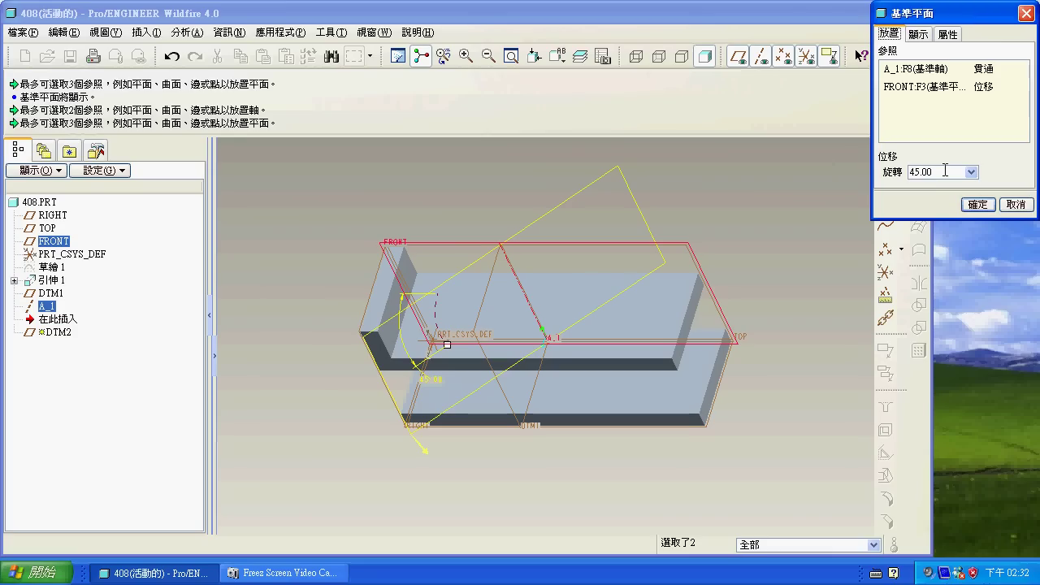
pyautogui.doubleClick(945, 171)
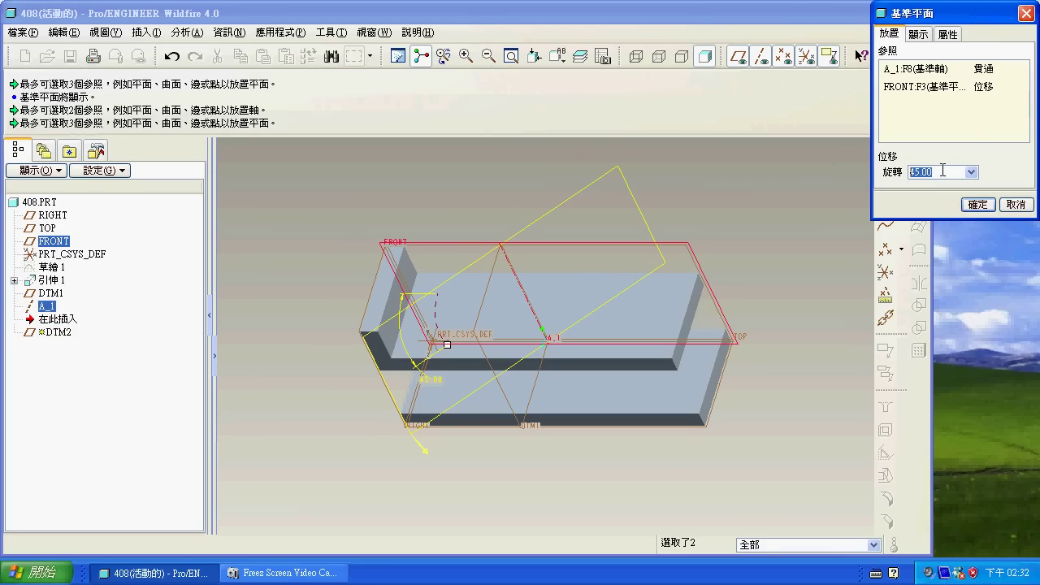
pyautogui.write('-30')
pyautogui.press('Return')
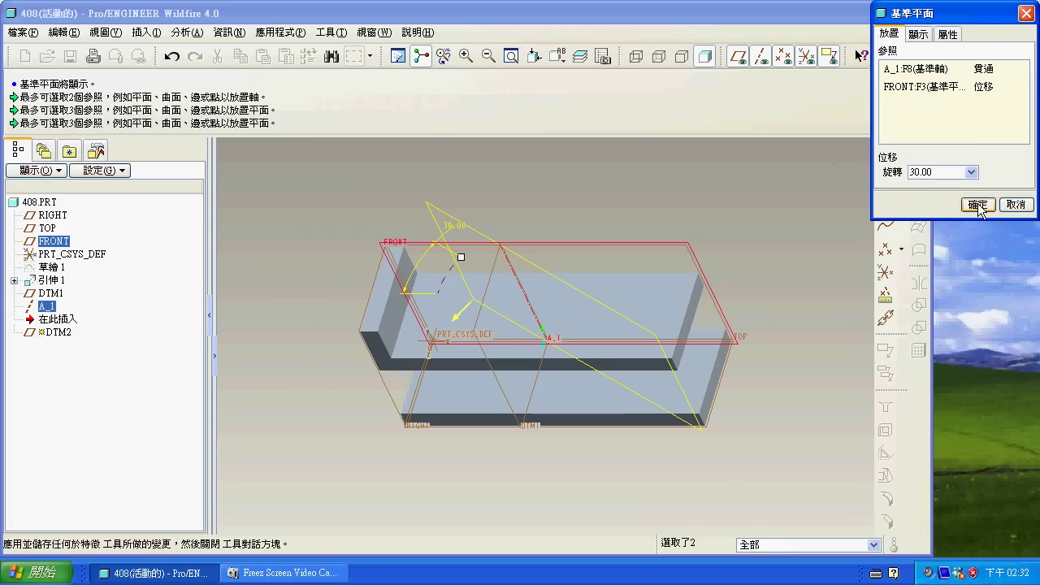
pyautogui.click(978, 204)
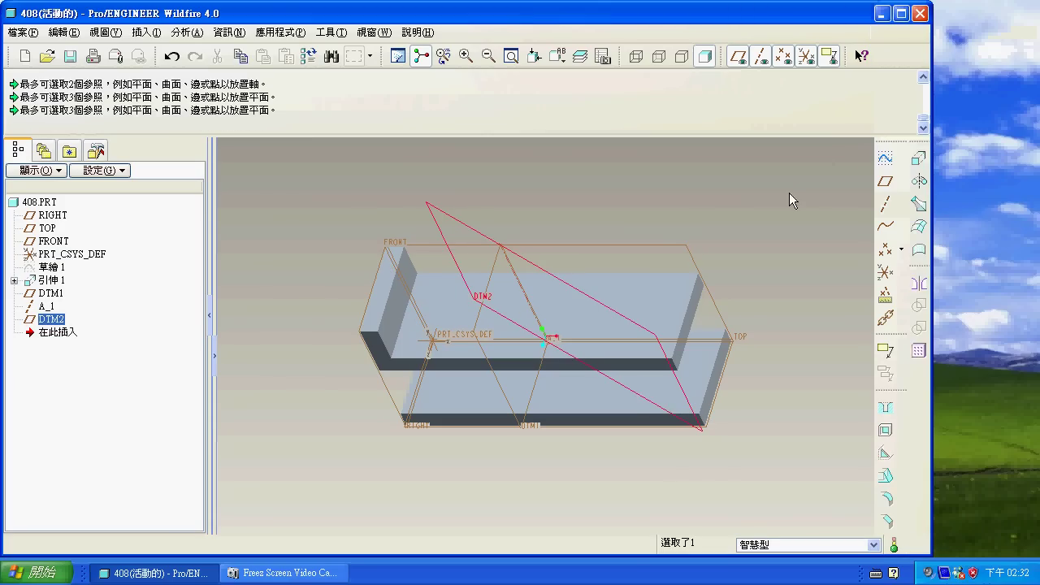
# Step: Start a sketch on plane DTM2 with TOP as the orientation reference, and display the model without hidden lines
pyautogui.click(881, 174)
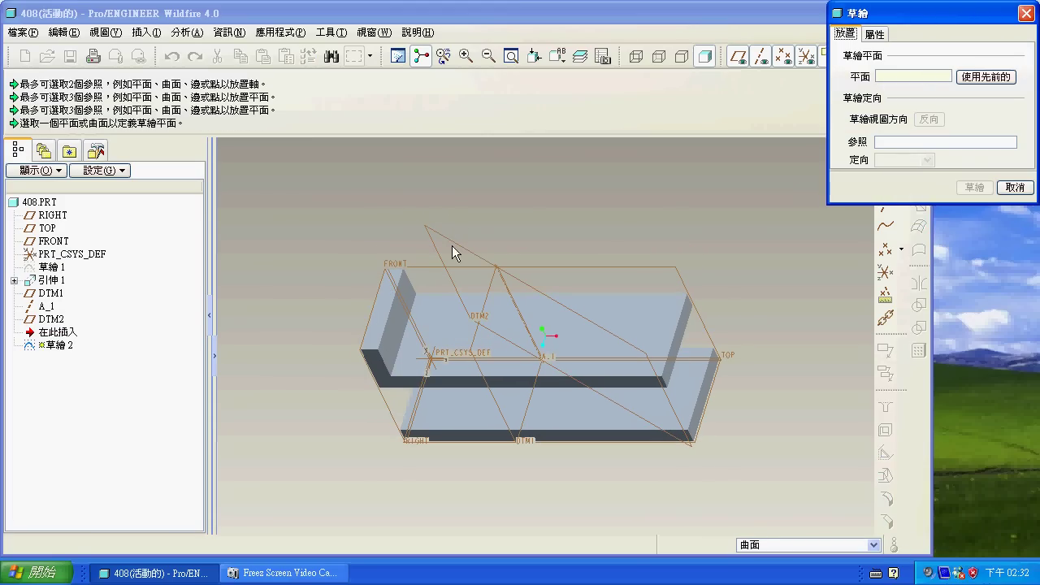
pyautogui.click(453, 247)
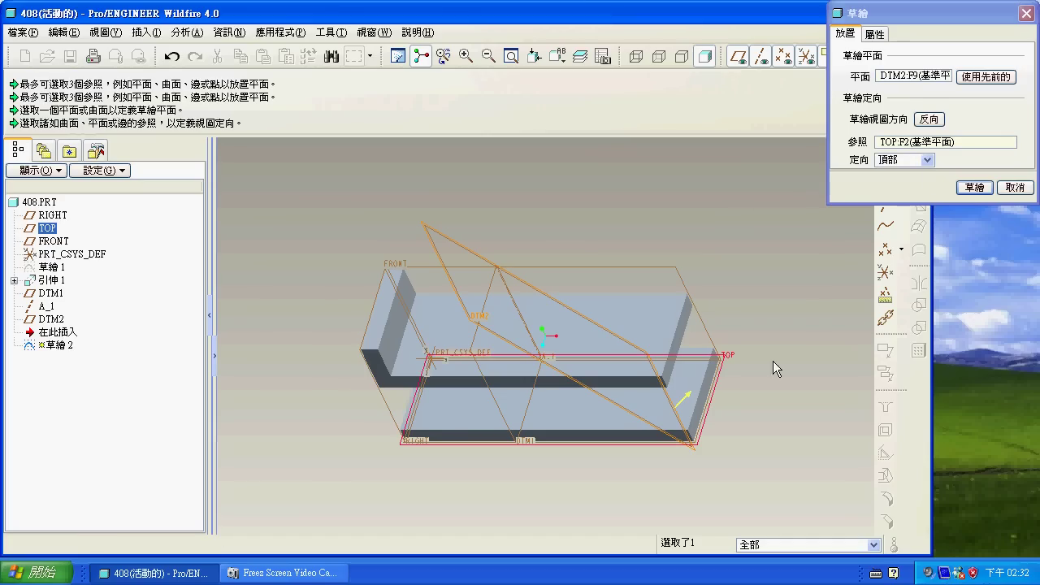
pyautogui.click(973, 186)
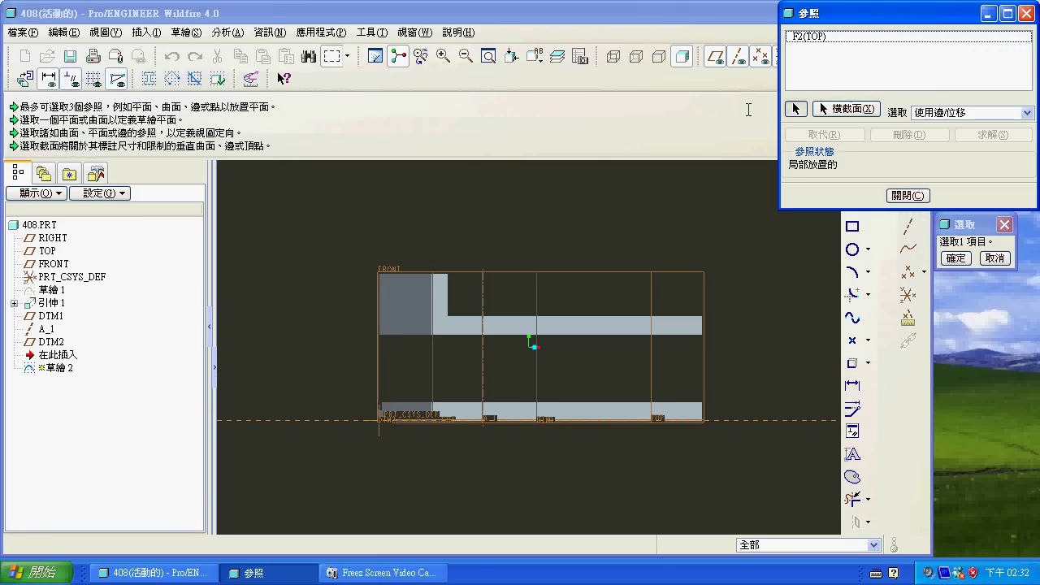
pyautogui.click(659, 57)
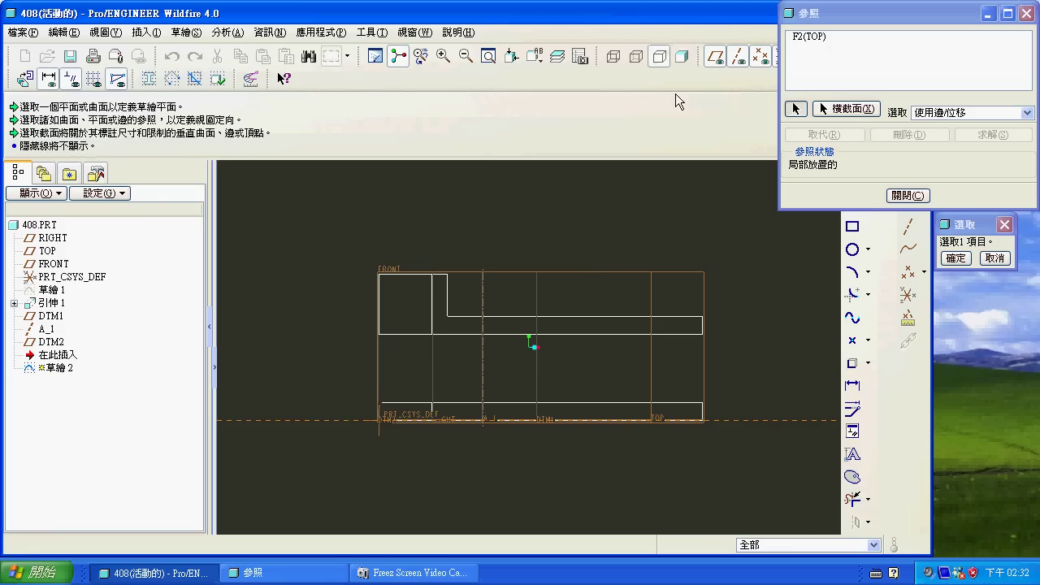
# Step: Add axis A_1 and the top surfaces of both plates as sketch references, discarding the upper plate's underside reference
pyautogui.click(483, 298)
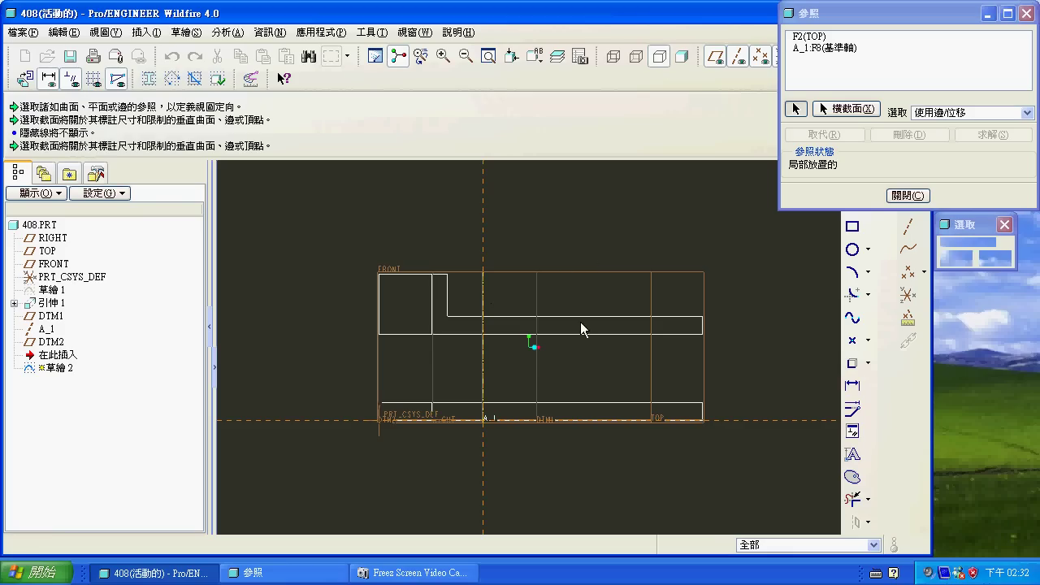
pyautogui.click(509, 333)
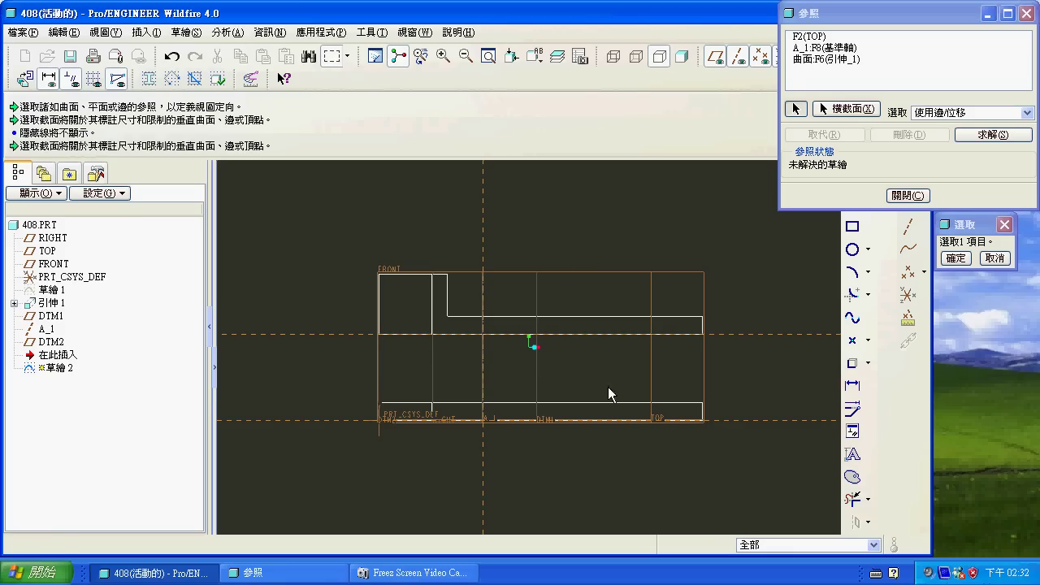
pyautogui.click(607, 402)
pyautogui.click(823, 60)
pyautogui.click(897, 135)
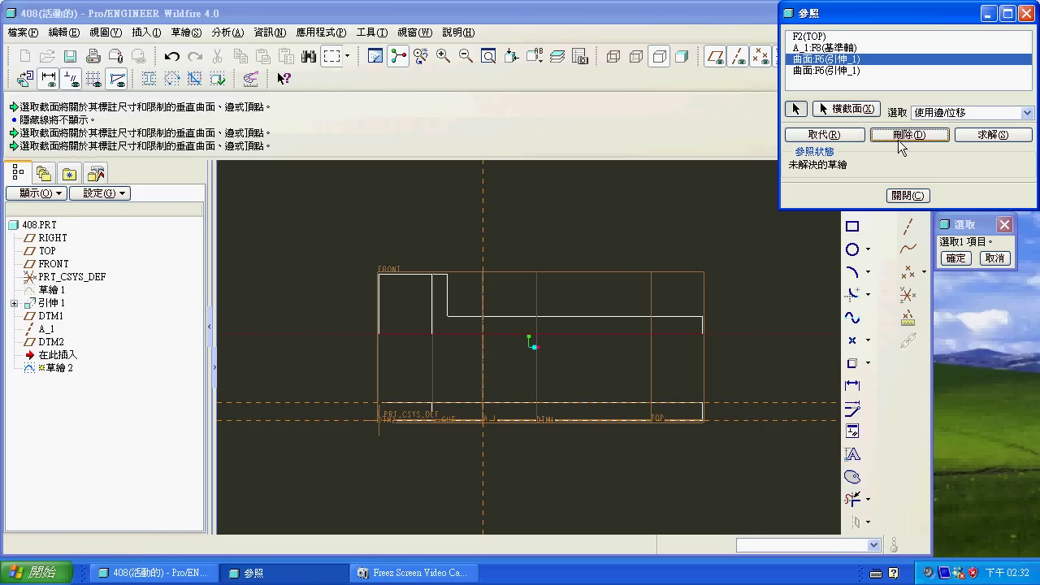
pyautogui.click(561, 317)
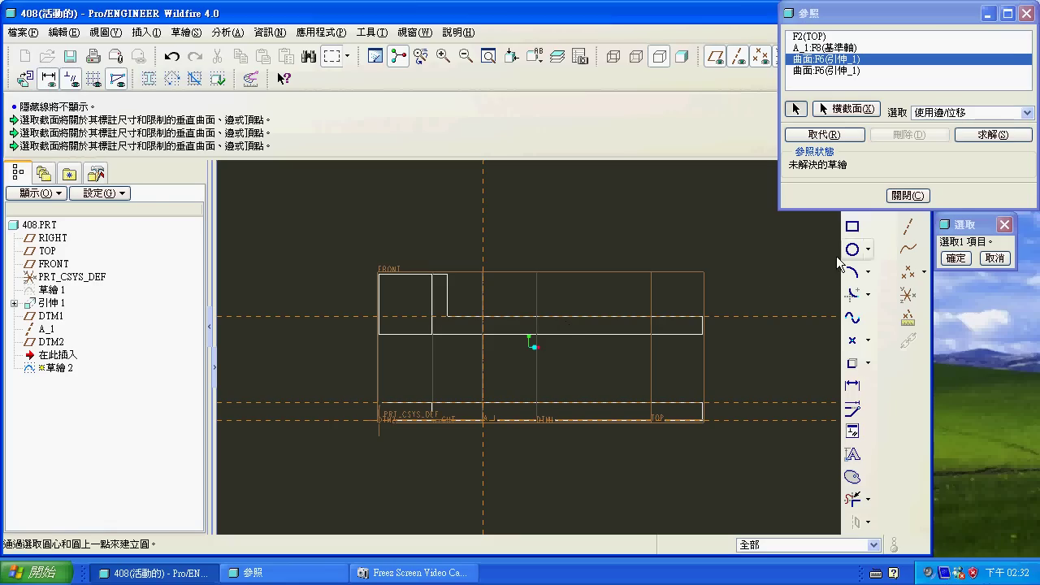
pyautogui.click(901, 199)
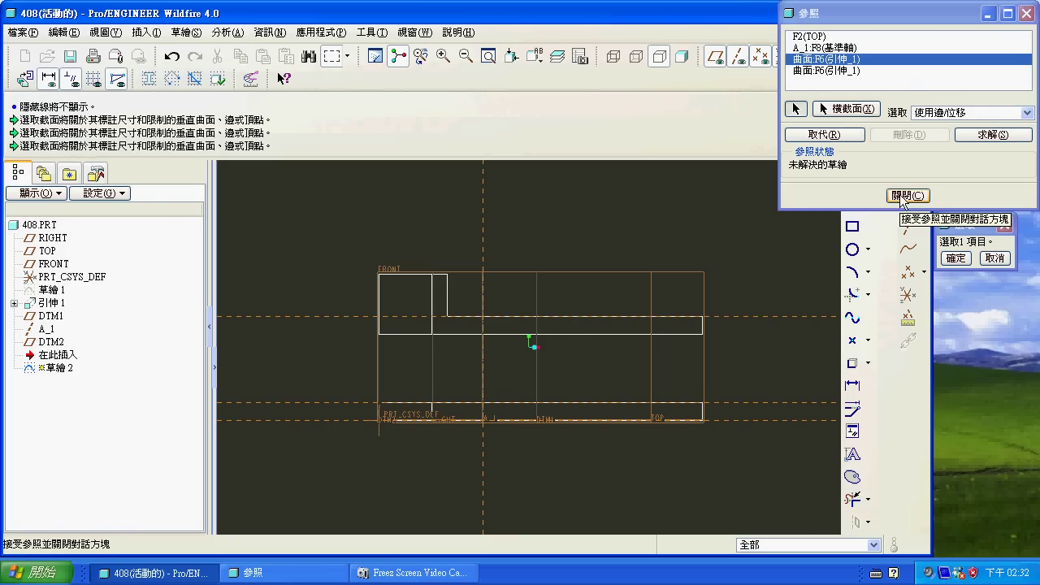
# Step: Sketch a slanted parallelogram between the two plate-surface references, starting at axis A_1 with its long sides parallel
pyautogui.click(853, 205)
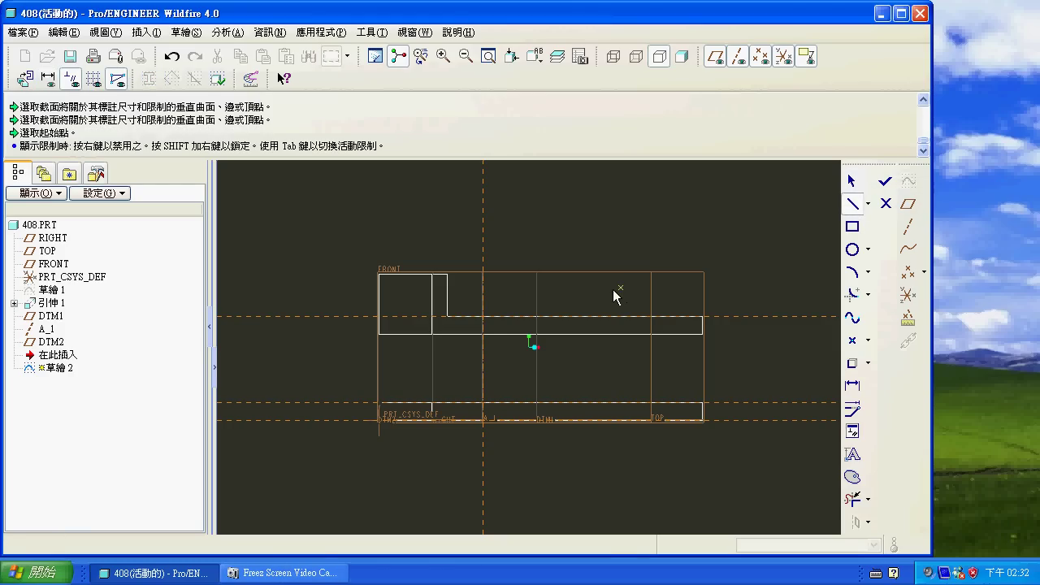
pyautogui.click(483, 316)
pyautogui.click(562, 403)
pyautogui.middleClick(549, 411)
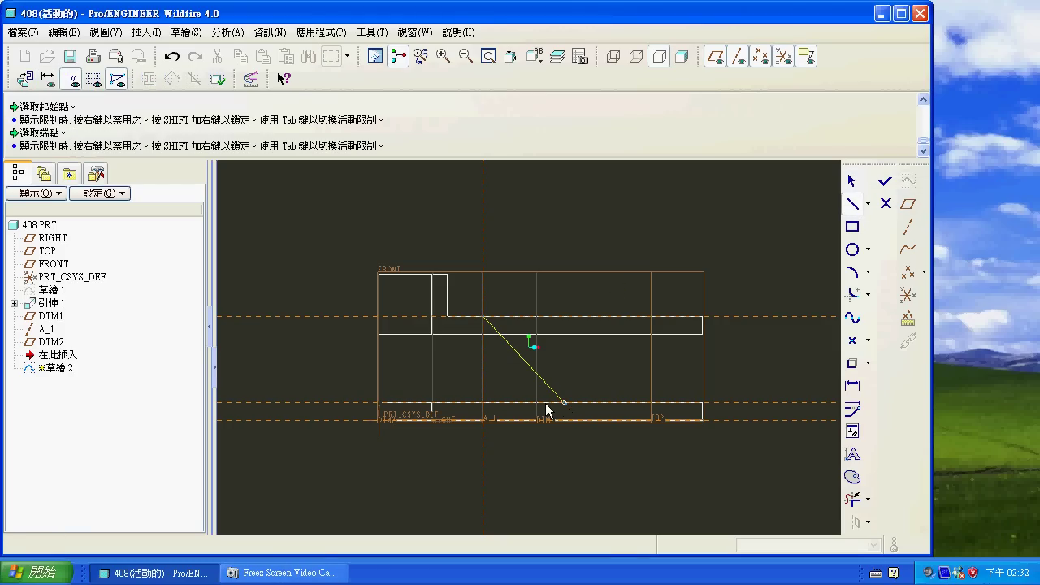
pyautogui.click(536, 402)
pyautogui.click(456, 316)
pyautogui.middleClick(526, 291)
pyautogui.middleClick(529, 291)
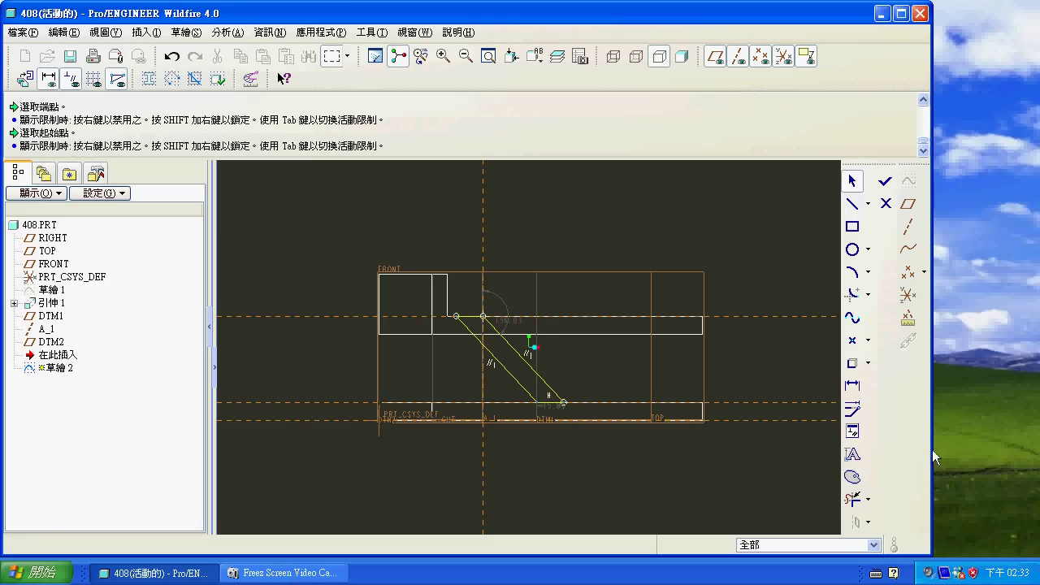
# Step: Dimension the slanted side's angle to the upper horizontal reference and the distance between the two parallel sides
pyautogui.click(851, 385)
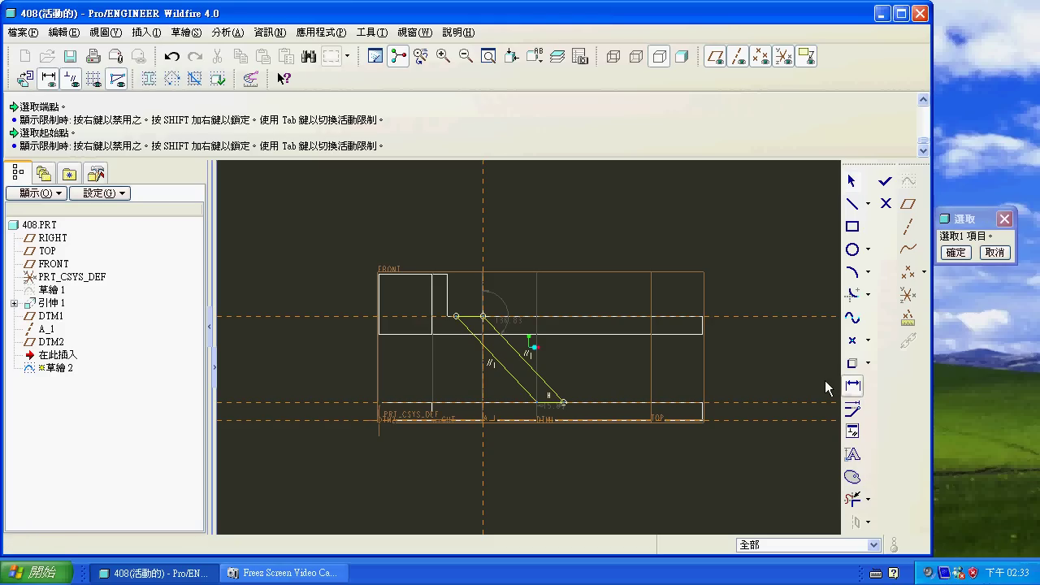
pyautogui.click(415, 316)
pyautogui.click(489, 357)
pyautogui.middleClick(447, 347)
pyautogui.click(520, 388)
pyautogui.click(533, 369)
pyautogui.middleClick(606, 363)
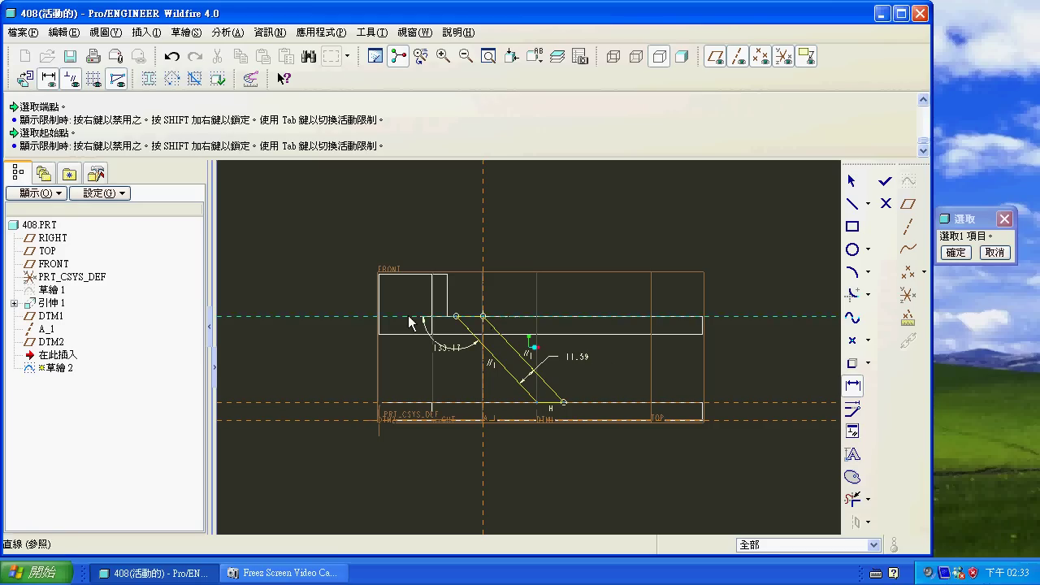
pyautogui.middleClick(365, 297)
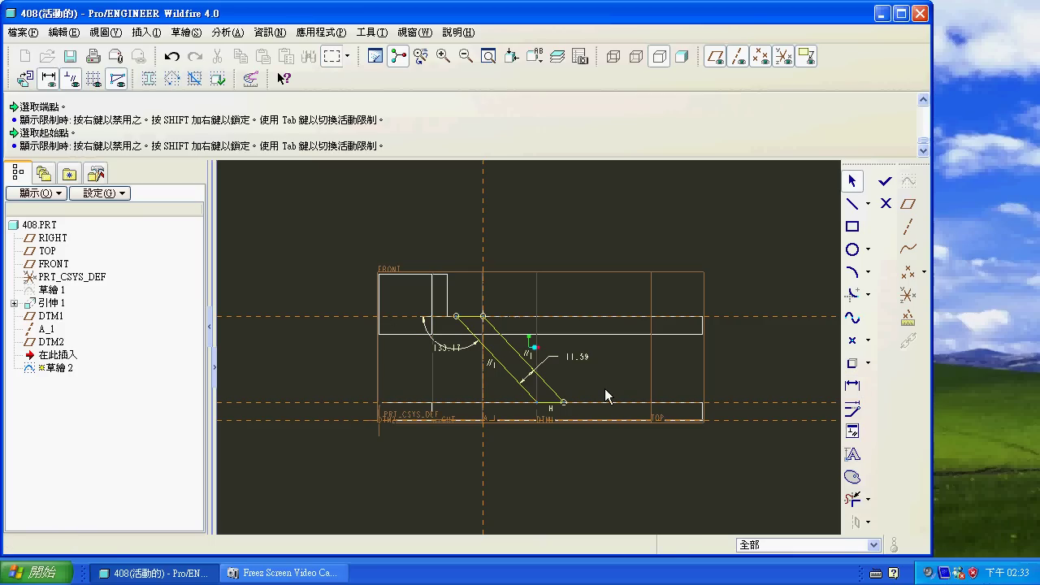
# Step: With automatic regeneration off, set the parallelogram's angle to 135 degrees and the distance between its slanted sides to 11
pyautogui.moveTo(604, 388); pyautogui.dragTo(395, 299)
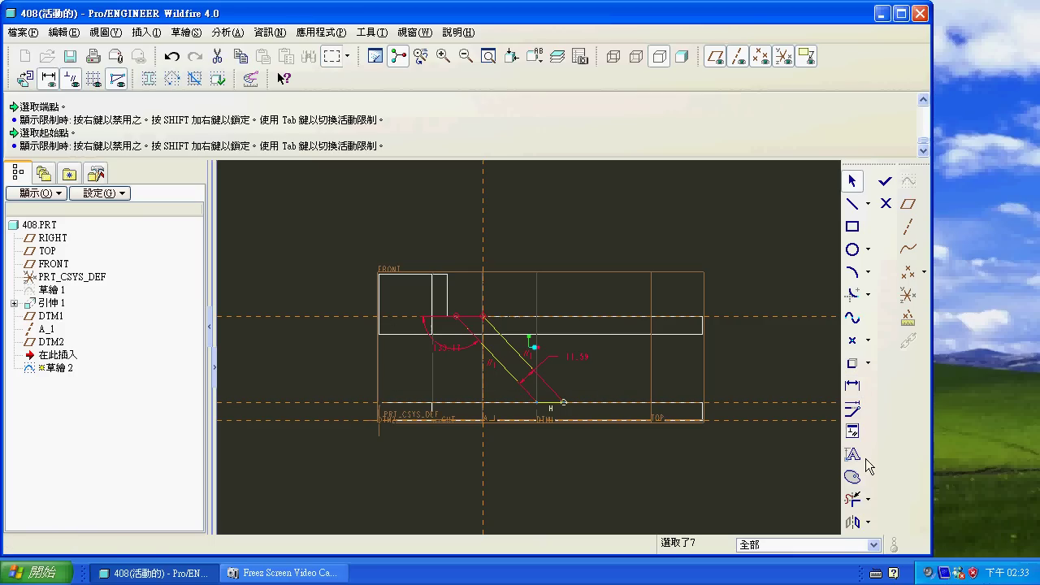
pyautogui.click(853, 410)
pyautogui.click(805, 313)
pyautogui.click(898, 233)
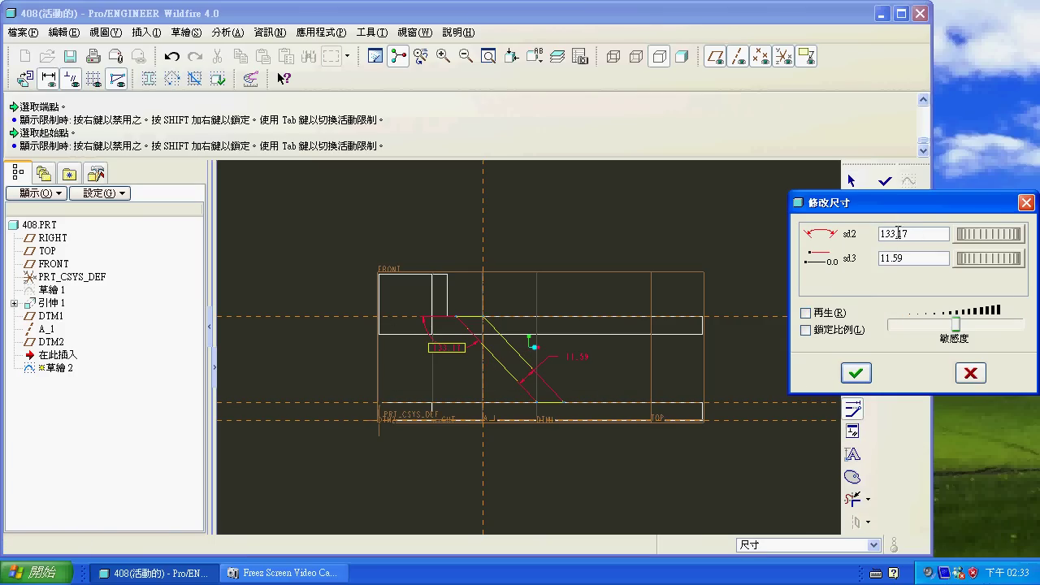
pyautogui.doubleClick(897, 233)
pyautogui.write('135')
pyautogui.press('Return')
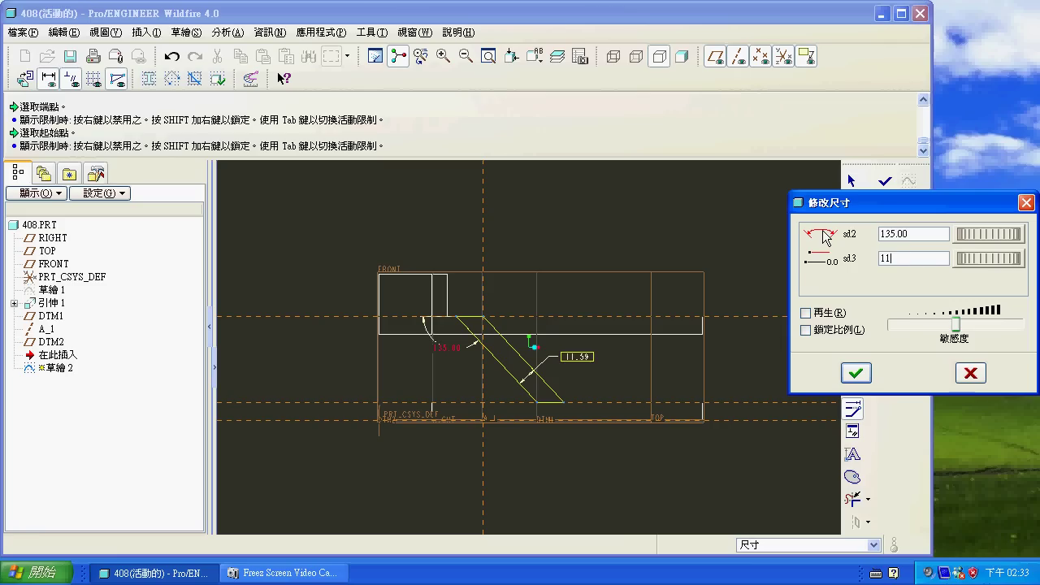
pyautogui.press('Return')
pyautogui.click(855, 373)
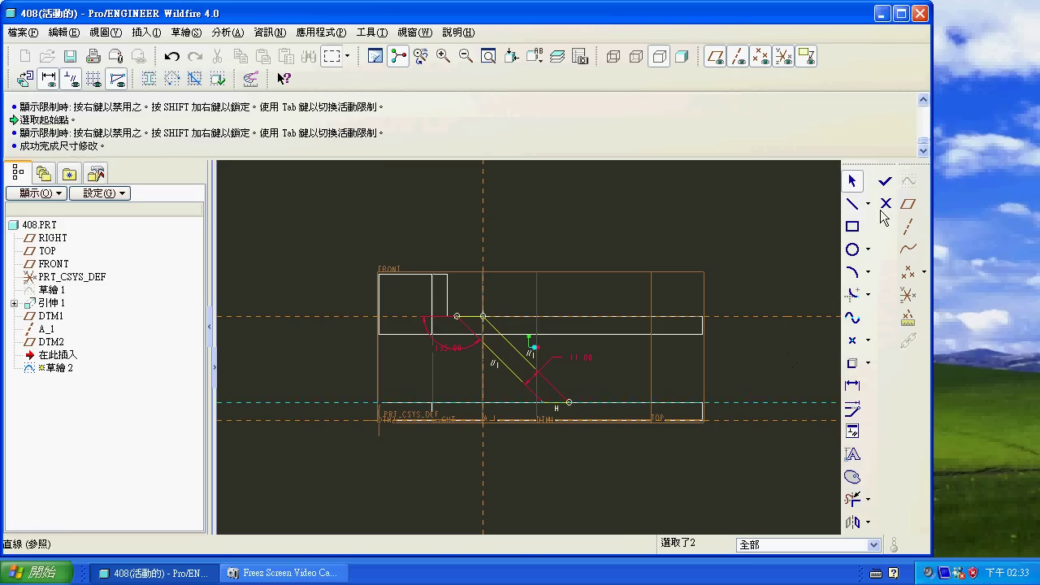
# Step: Finish the parallelogram sketch and extrude it up to the plates' front side surface using To Selected depth
pyautogui.click(885, 180)
pyautogui.click(557, 55)
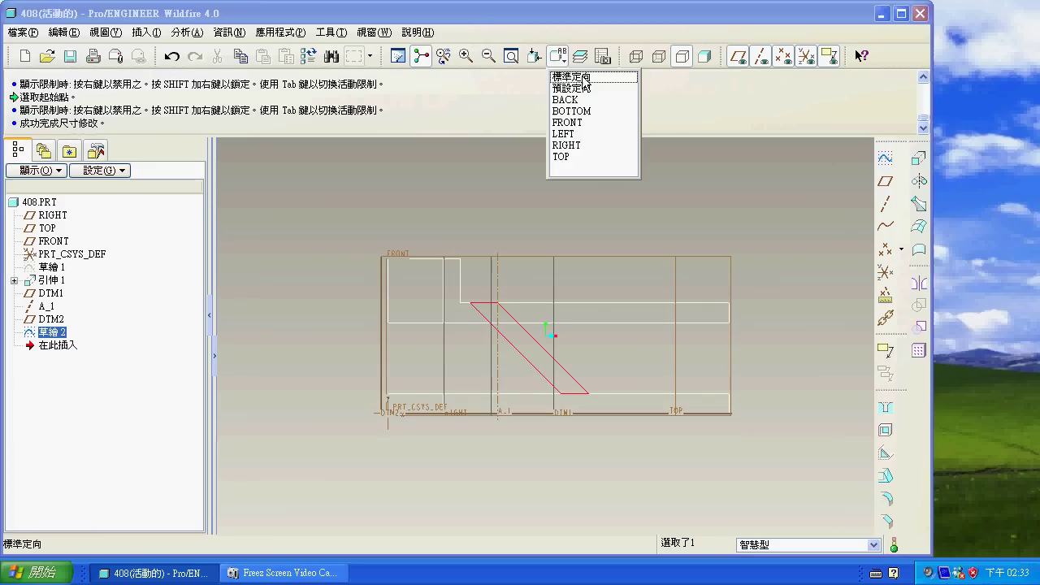
pyautogui.click(571, 76)
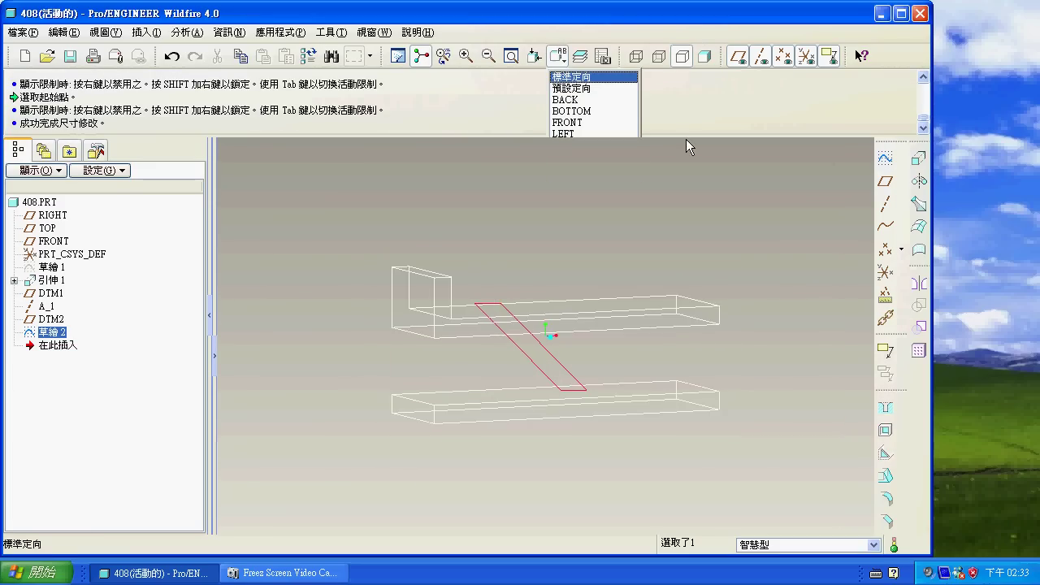
pyautogui.click(918, 158)
pyautogui.click(121, 106)
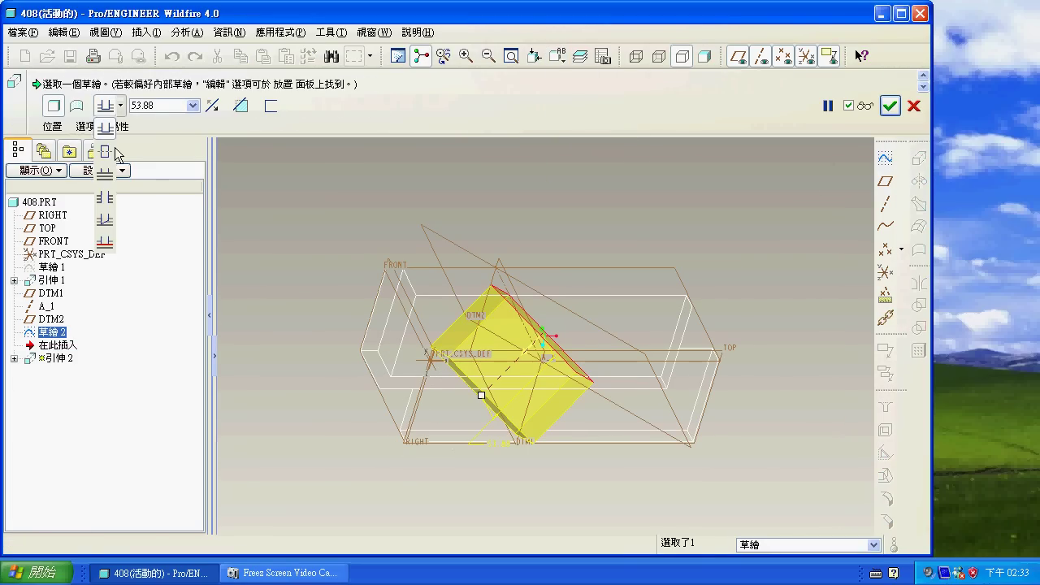
pyautogui.click(110, 248)
pyautogui.click(440, 386)
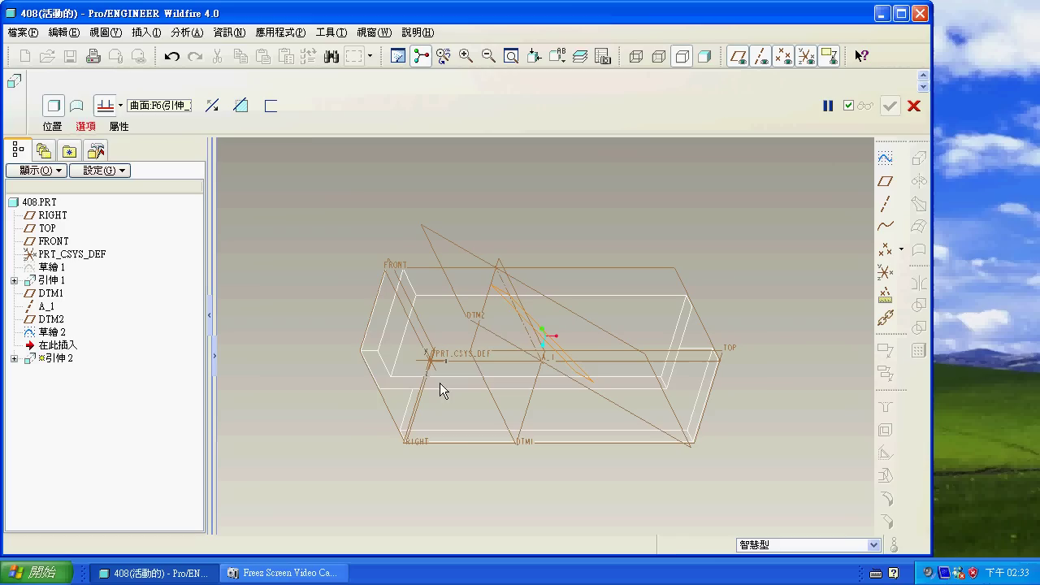
# Step: Extend the rib extrusion's second side to the plates' opposite side surface with To Selected depth and complete the feature
pyautogui.click(85, 126)
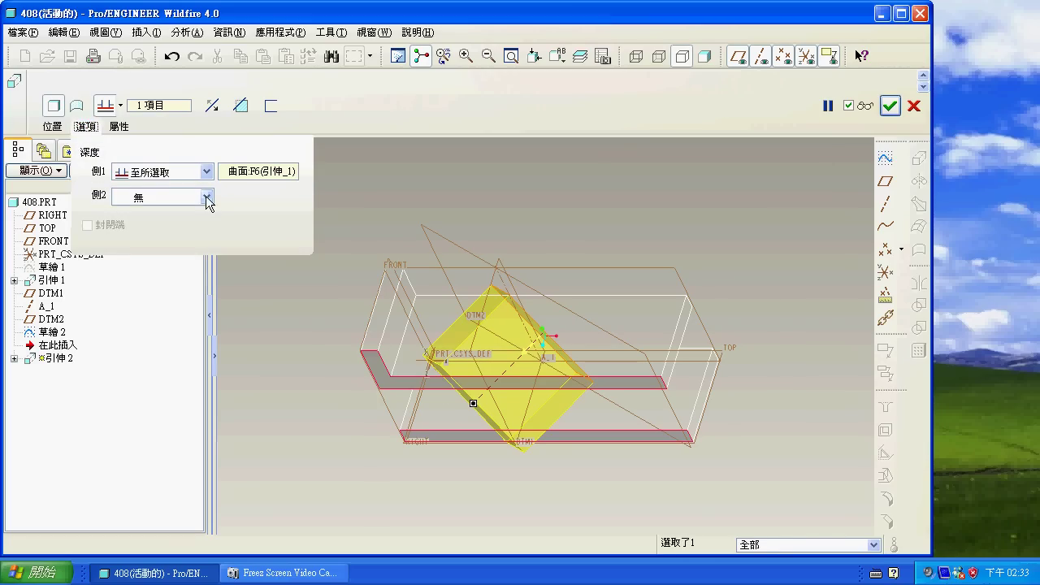
pyautogui.click(206, 197)
pyautogui.click(169, 251)
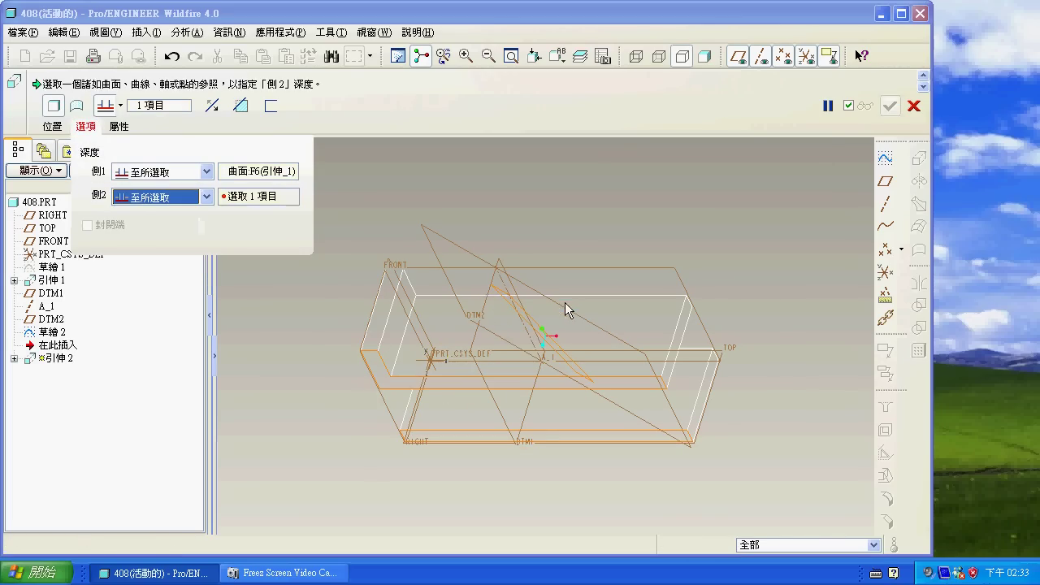
pyautogui.click(581, 299)
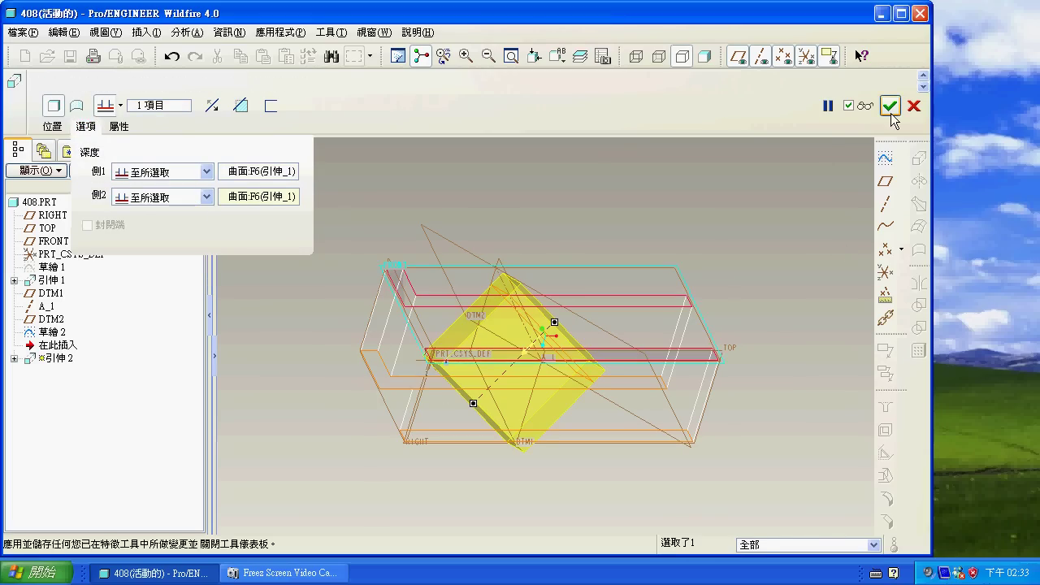
pyautogui.click(889, 105)
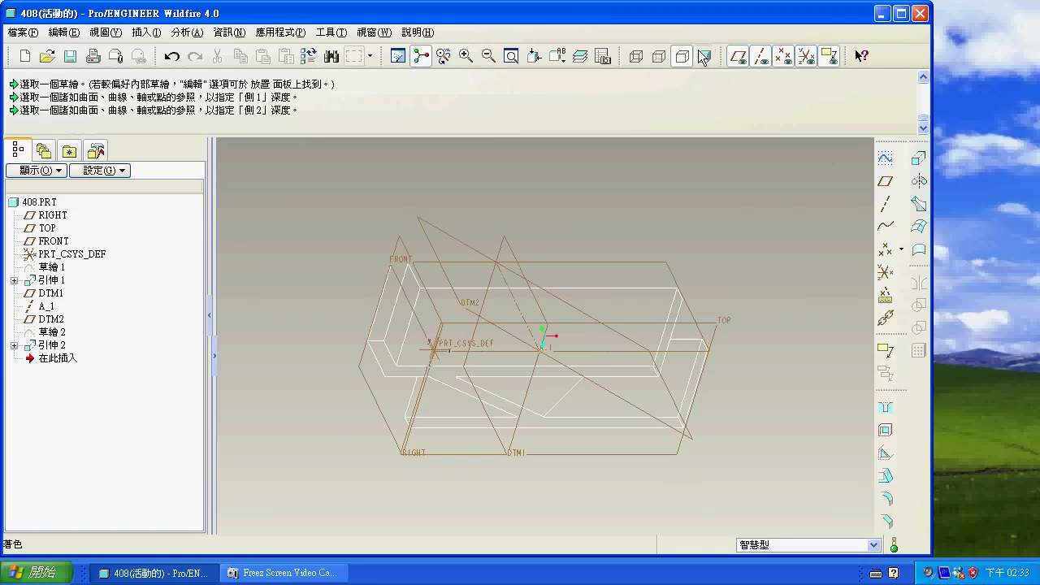
# Step: Shade the model and temporarily hide the datum planes to inspect the slanted rib between the plates
pyautogui.click(705, 56)
pyautogui.click(736, 62)
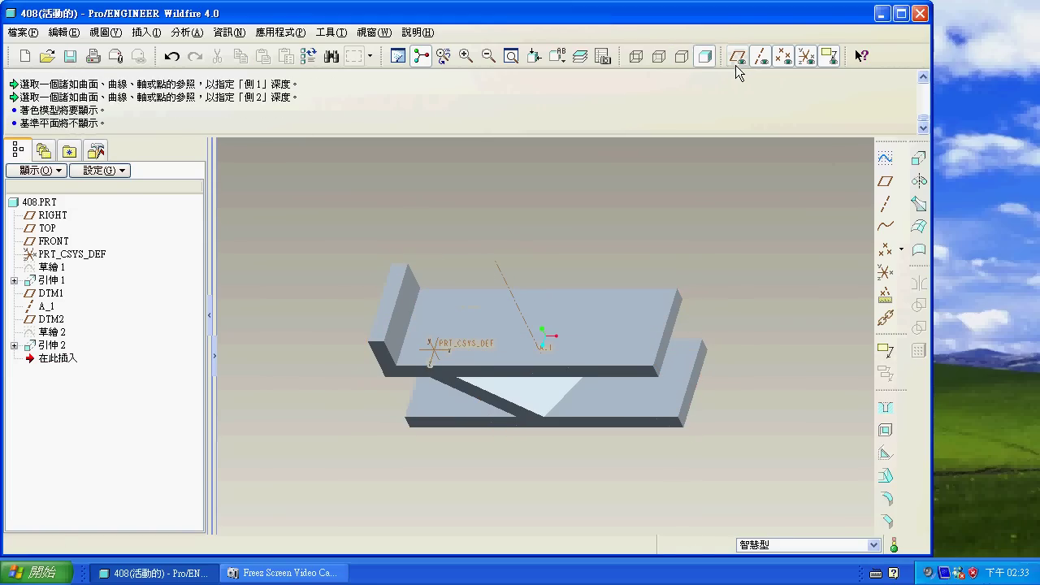
pyautogui.click(737, 55)
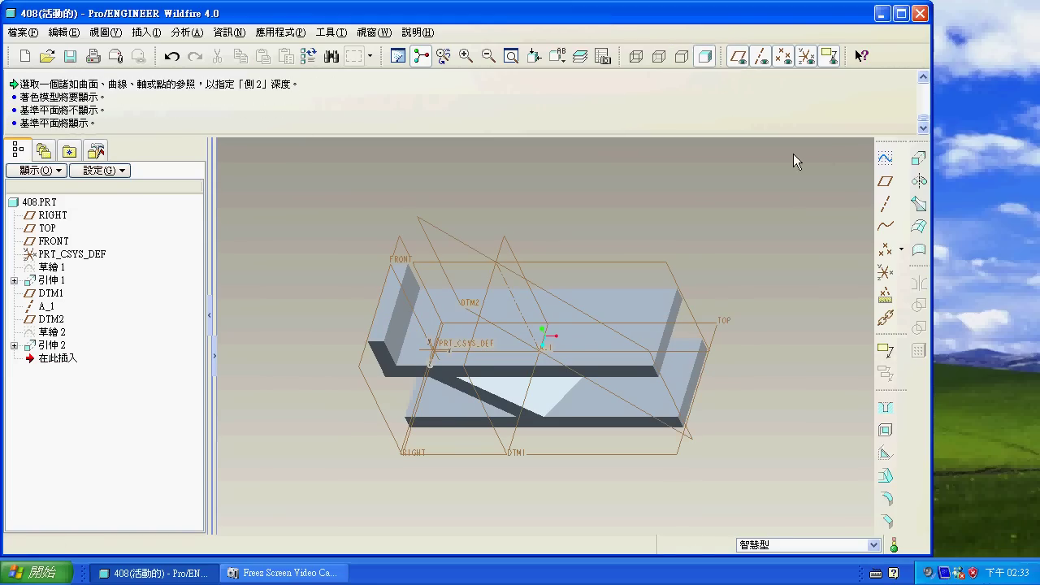
# Step: Start a sketch on datum plane DTM2 with the TOP plane oriented to the top, and display the model without hidden lines
pyautogui.click(886, 161)
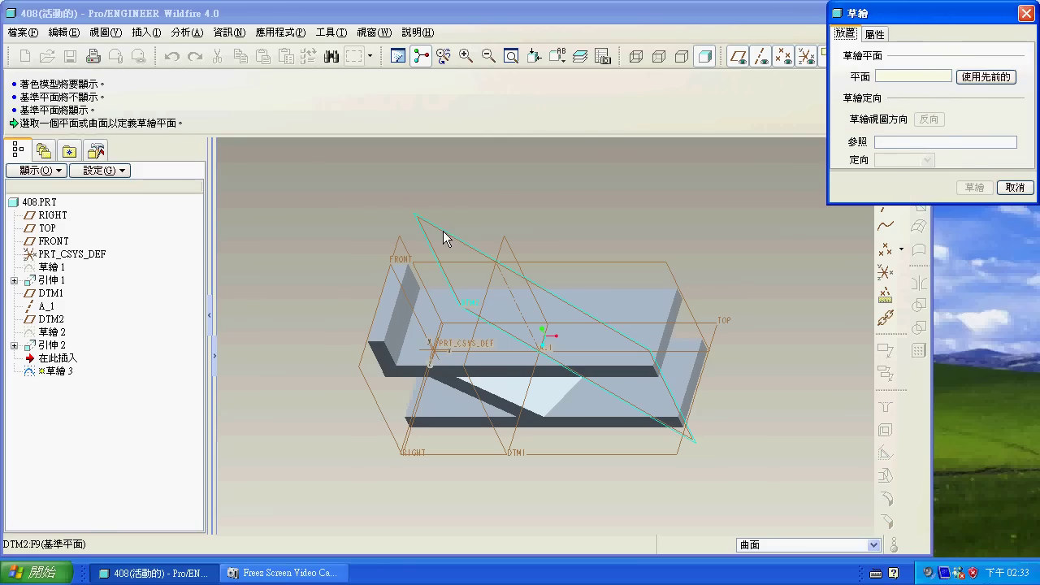
pyautogui.click(443, 230)
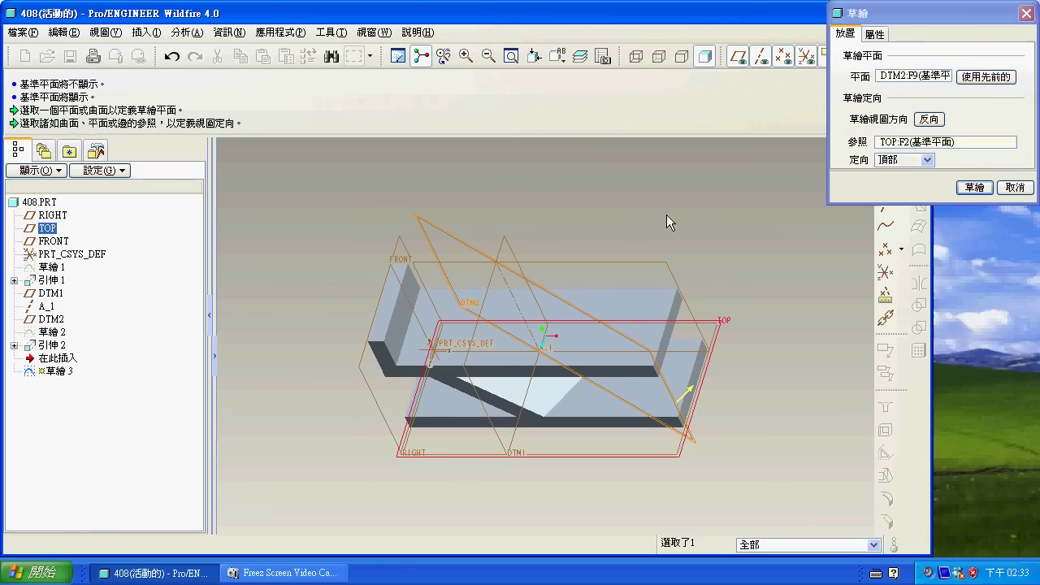
pyautogui.click(984, 191)
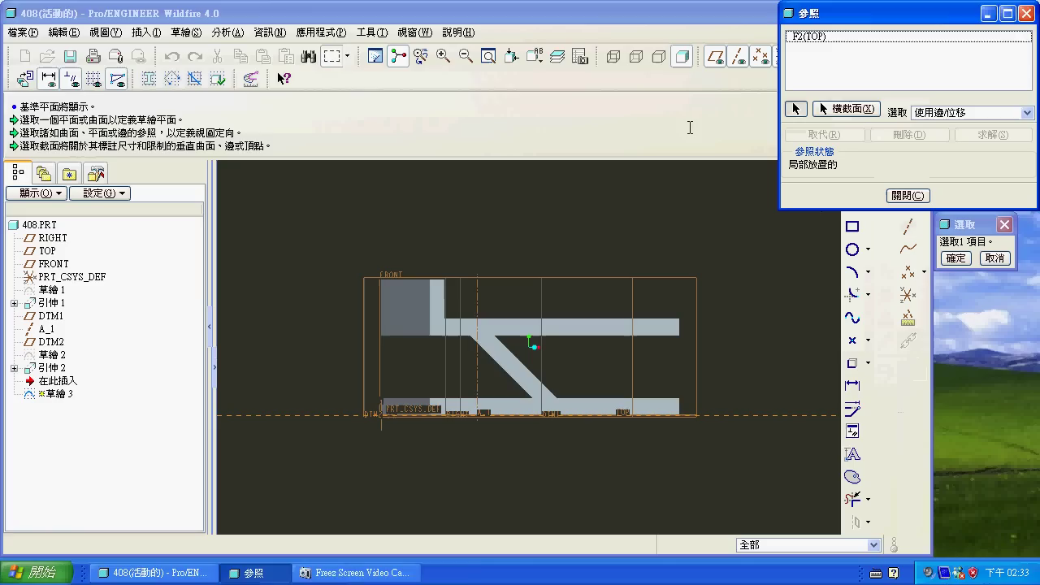
pyautogui.click(660, 58)
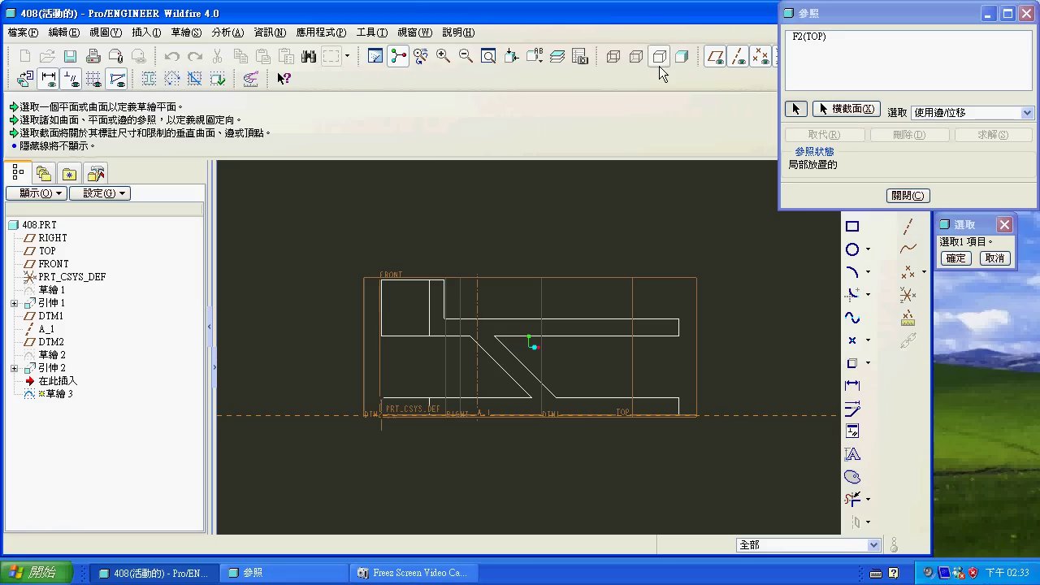
# Step: Add the upper plate's top and bottom surfaces, the rib's two slanted faces and the lower plate's top surface as sketch references
pyautogui.click(593, 335)
pyautogui.click(591, 320)
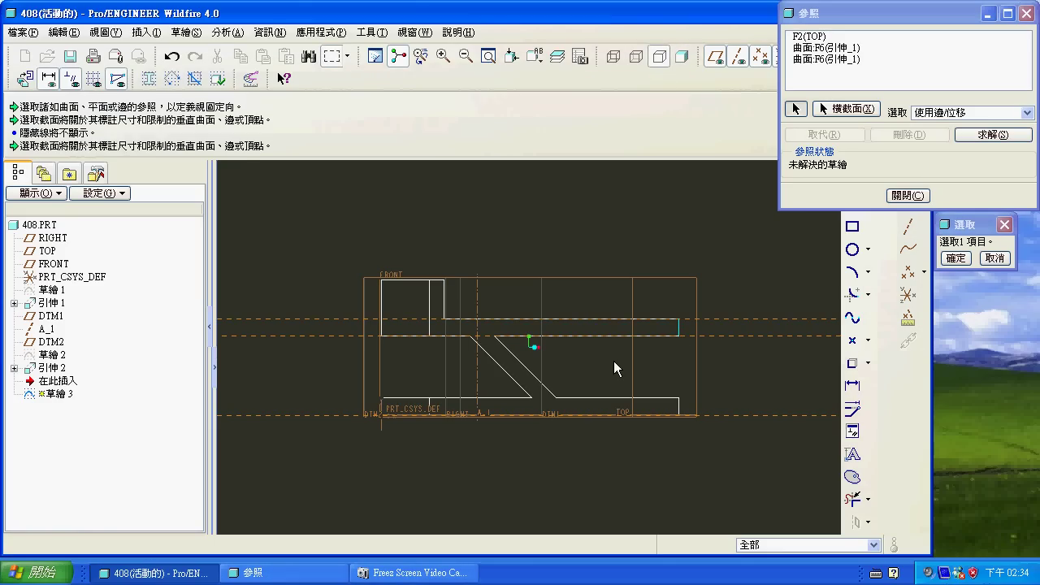
pyautogui.click(550, 374)
pyautogui.click(499, 385)
pyautogui.click(499, 377)
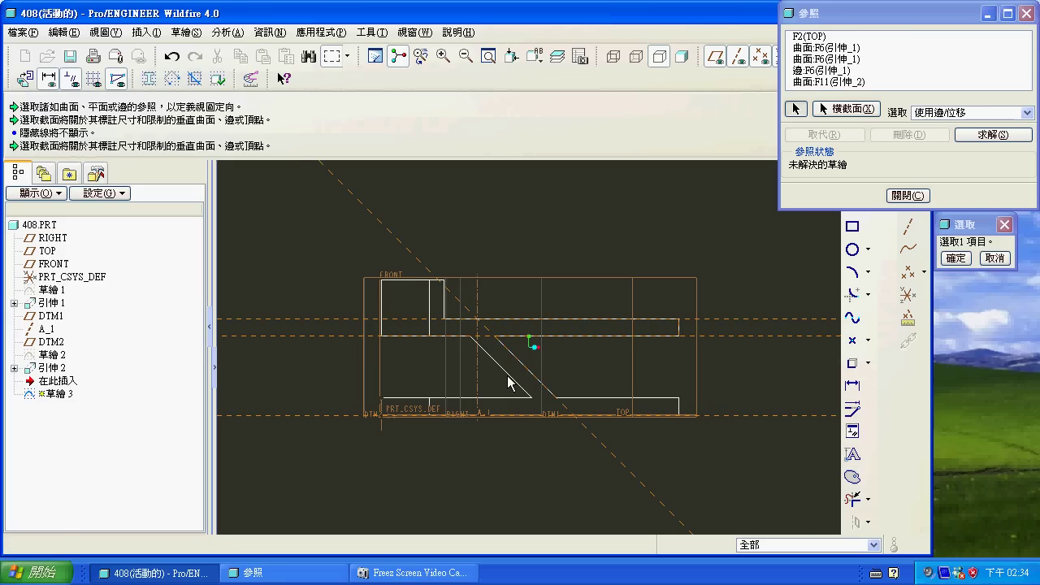
pyautogui.click(486, 401)
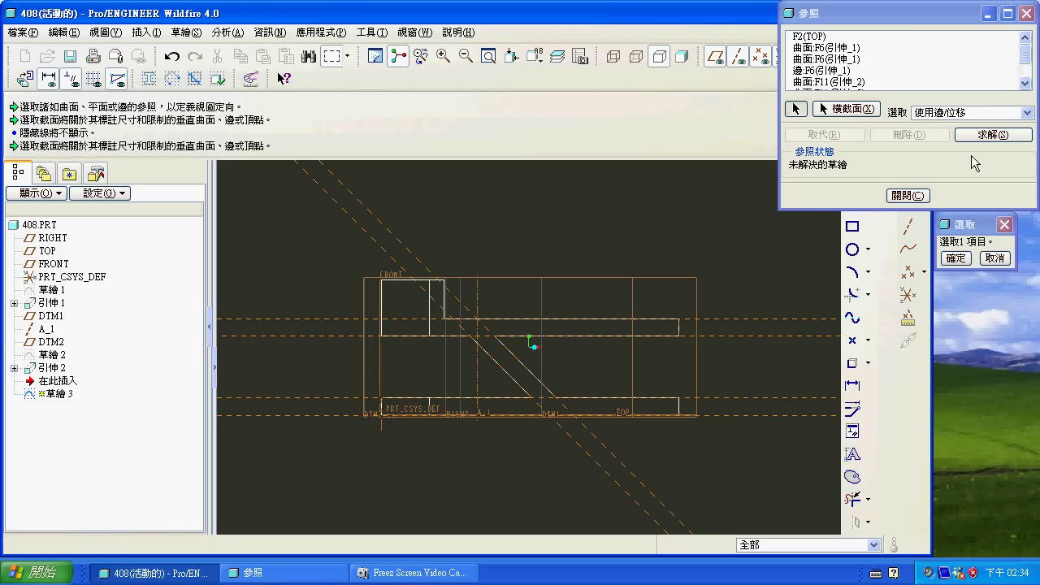
pyautogui.click(907, 195)
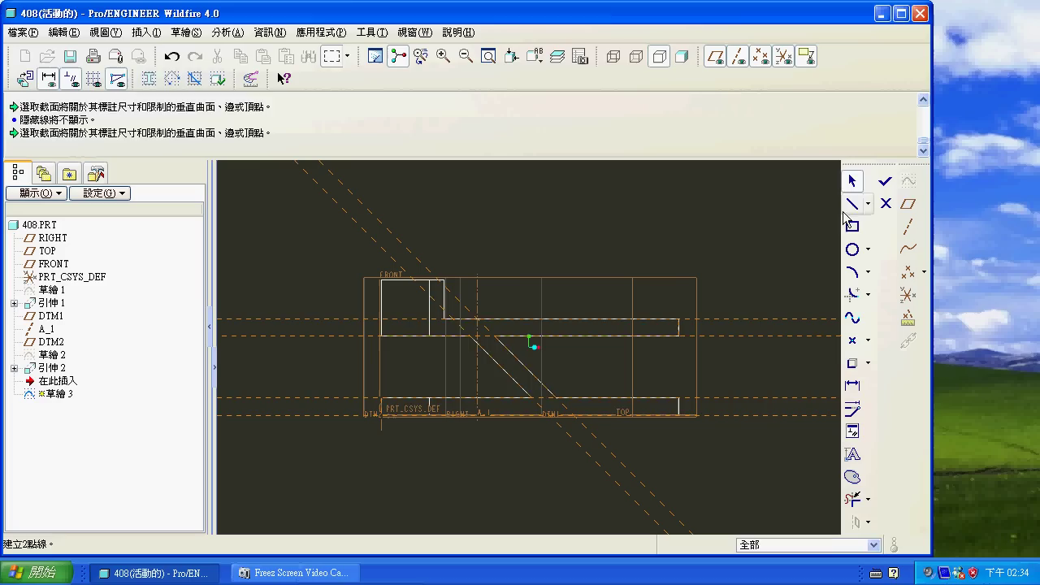
# Step: Sketch two closed profiles along the references, covering the upper plate beyond the rib's slanted face and the lower plate on the opposite side
pyautogui.click(847, 208)
pyautogui.click(479, 319)
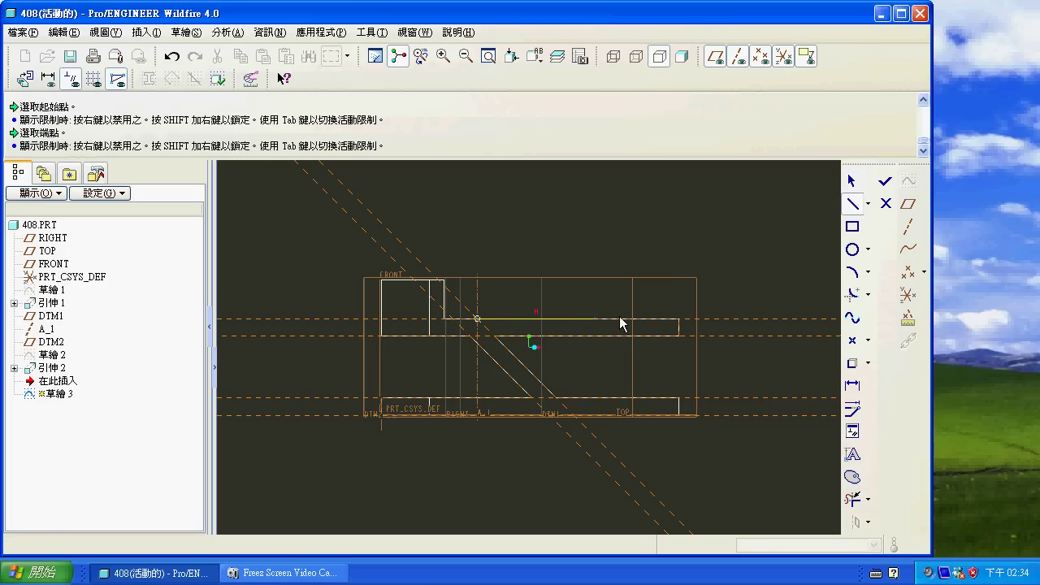
pyautogui.click(679, 336)
pyautogui.click(555, 418)
pyautogui.click(381, 416)
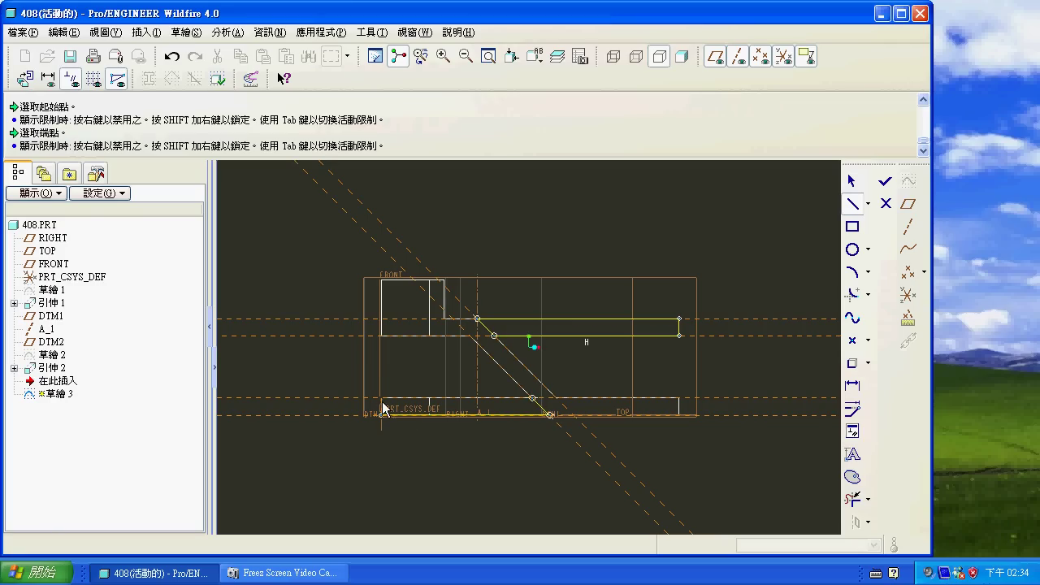
pyautogui.click(381, 398)
pyautogui.click(532, 398)
pyautogui.middleClick(599, 369)
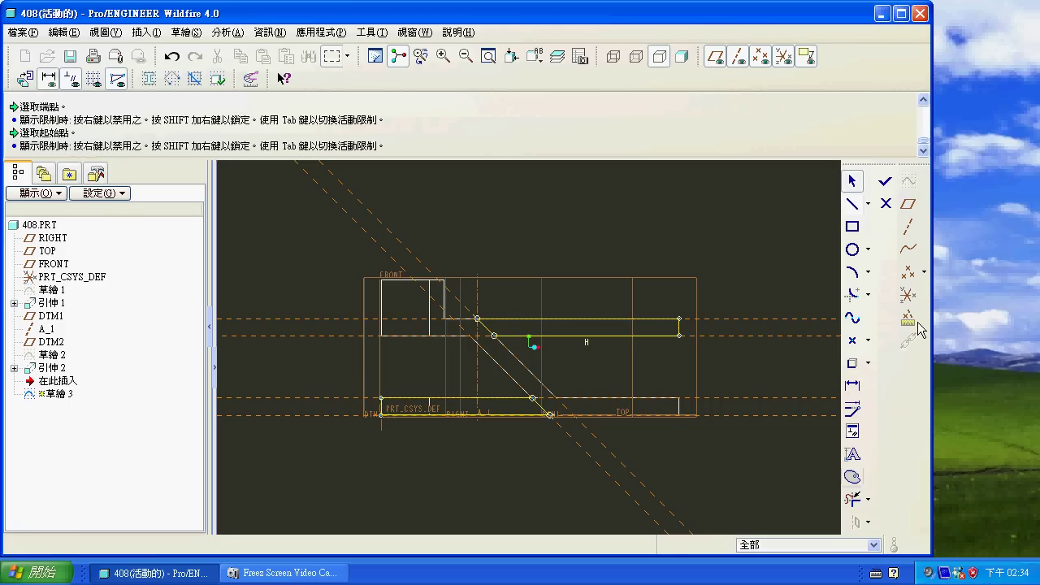
# Step: Finish the sketch and set up an extrusion of it that removes material, with Through All depth on the first side
pyautogui.click(885, 180)
pyautogui.click(566, 61)
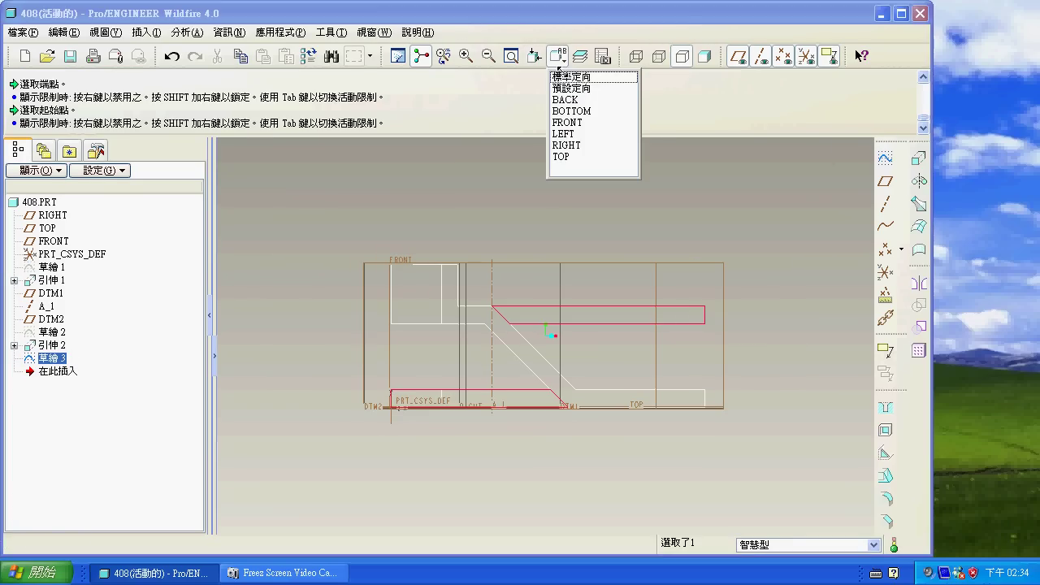
pyautogui.click(578, 76)
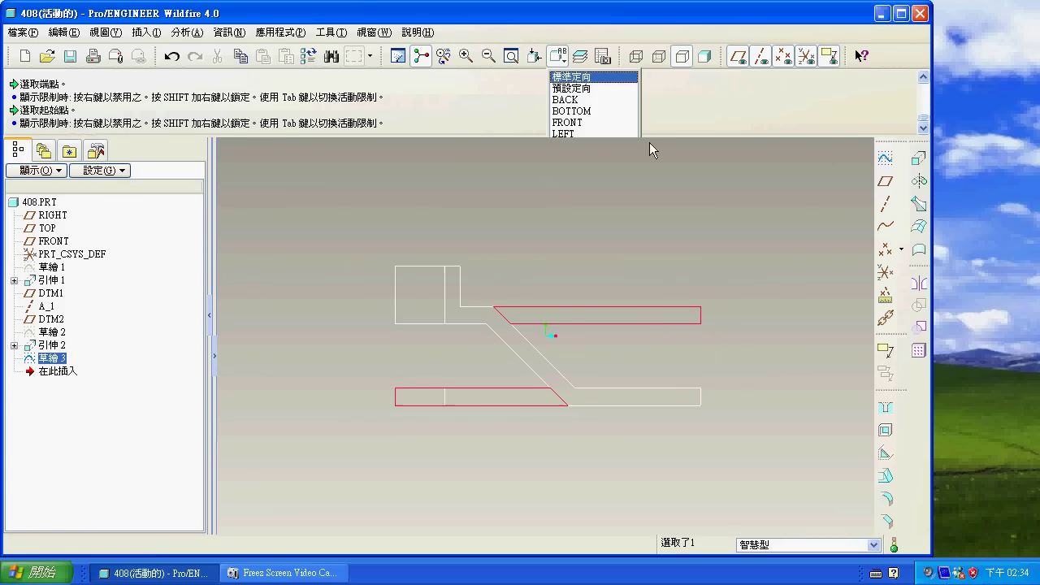
pyautogui.click(918, 158)
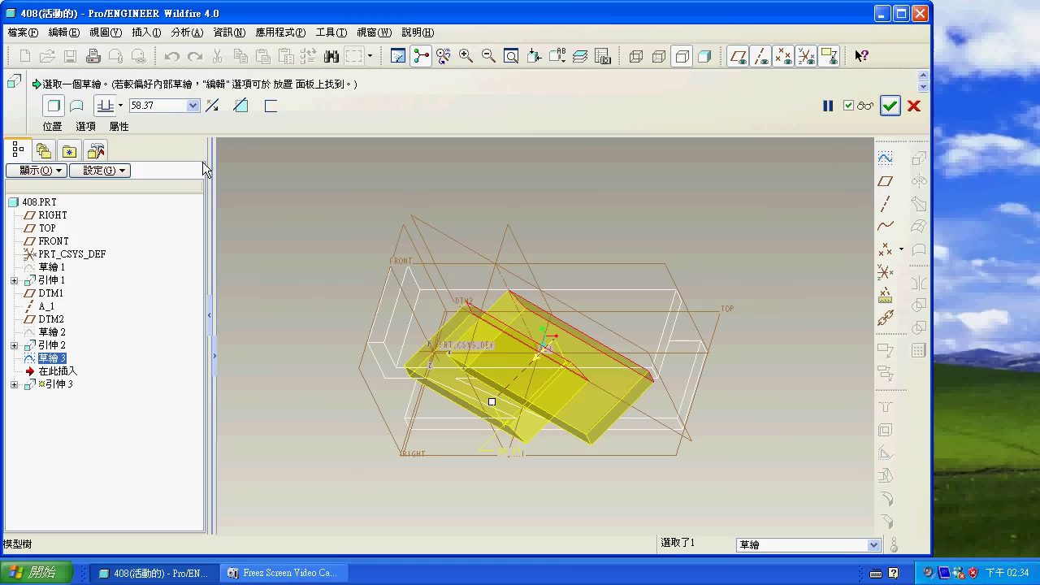
pyautogui.click(241, 105)
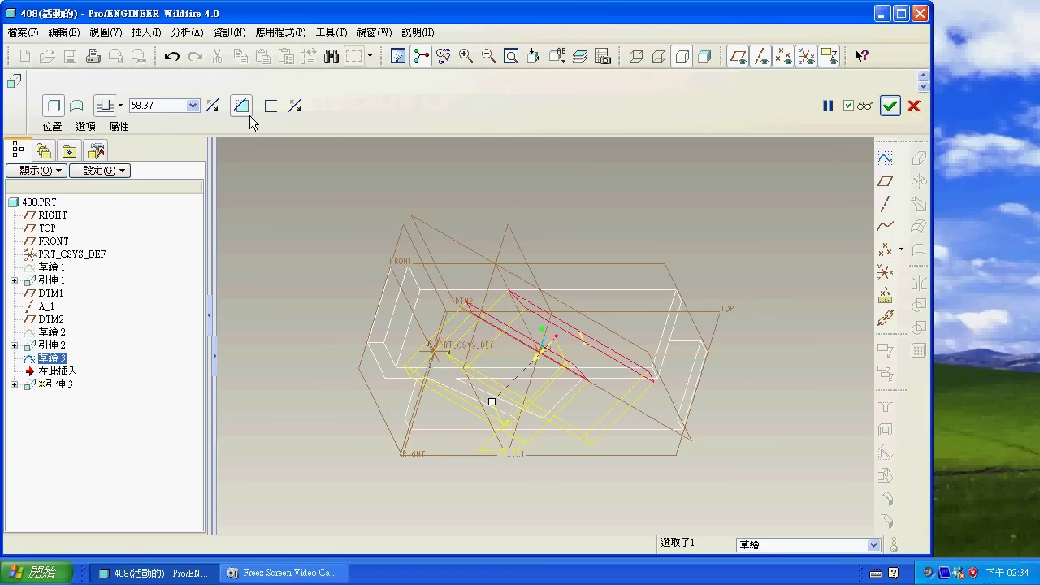
pyautogui.click(122, 105)
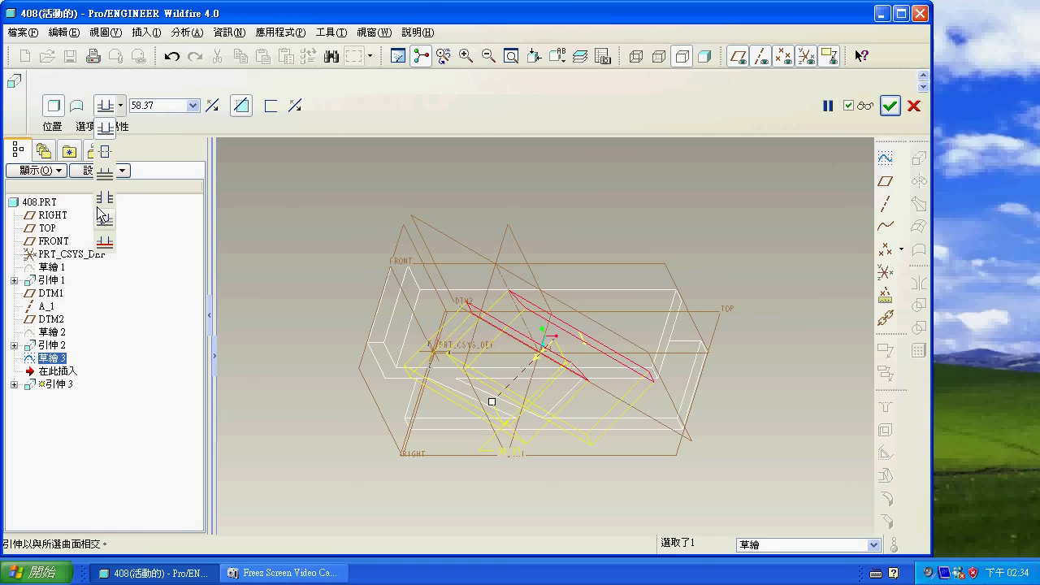
pyautogui.click(106, 203)
# Step: Set the cut's second side to Through All, check the result in shaded display and complete the cut
pyautogui.click(85, 127)
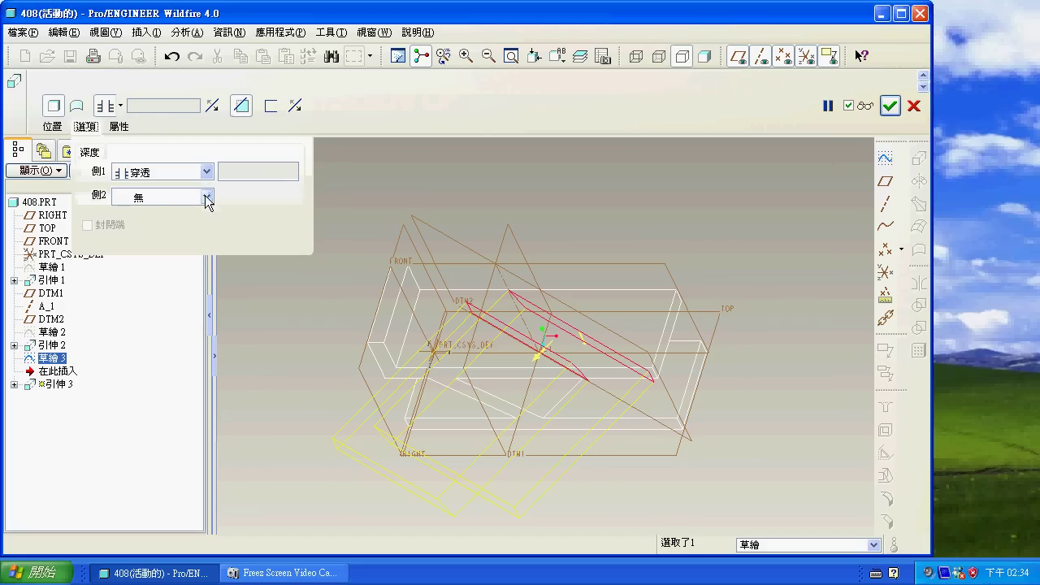
pyautogui.click(163, 197)
pyautogui.click(203, 230)
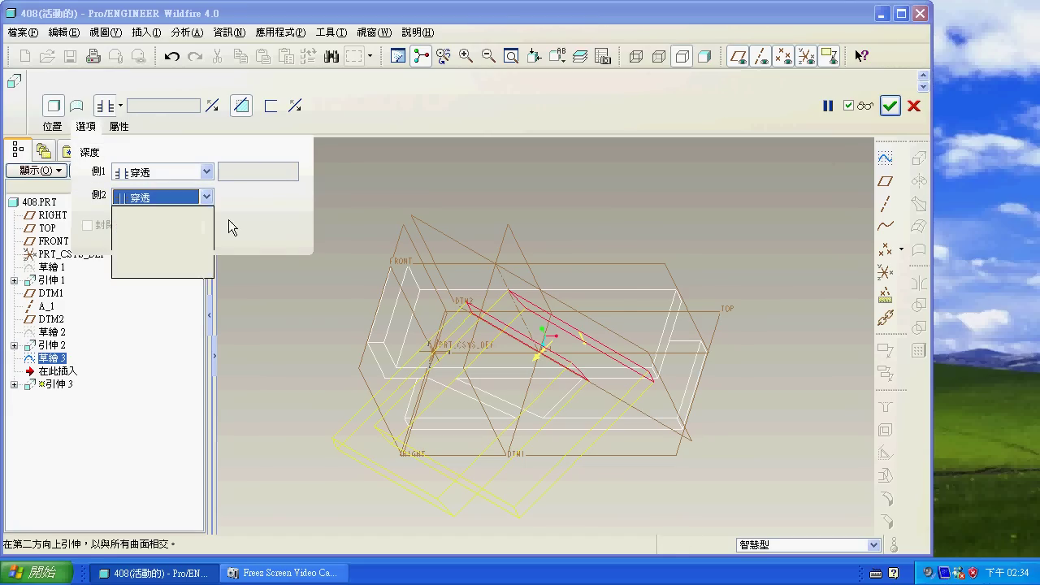
pyautogui.click(864, 106)
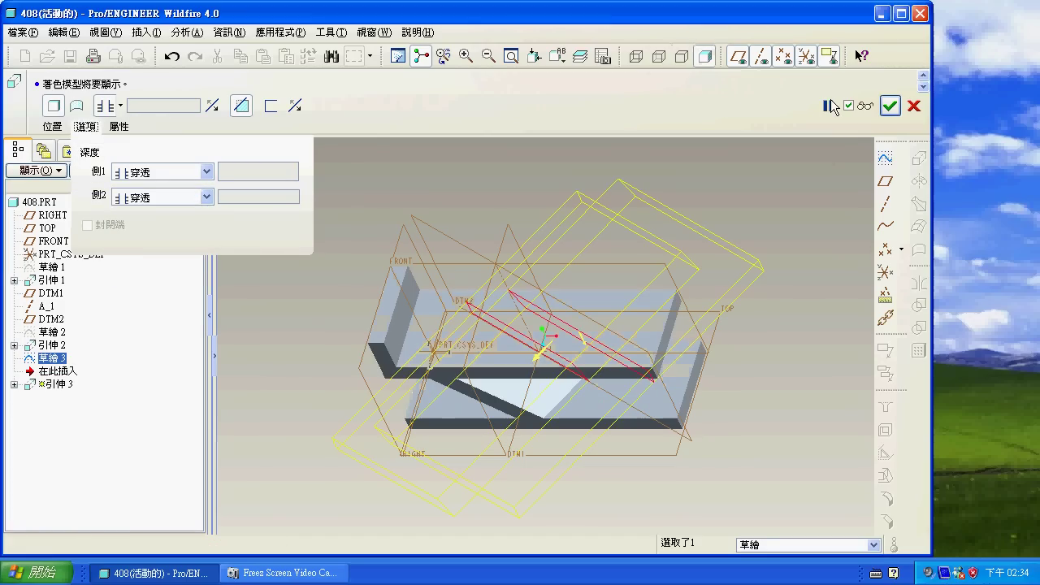
pyautogui.click(885, 110)
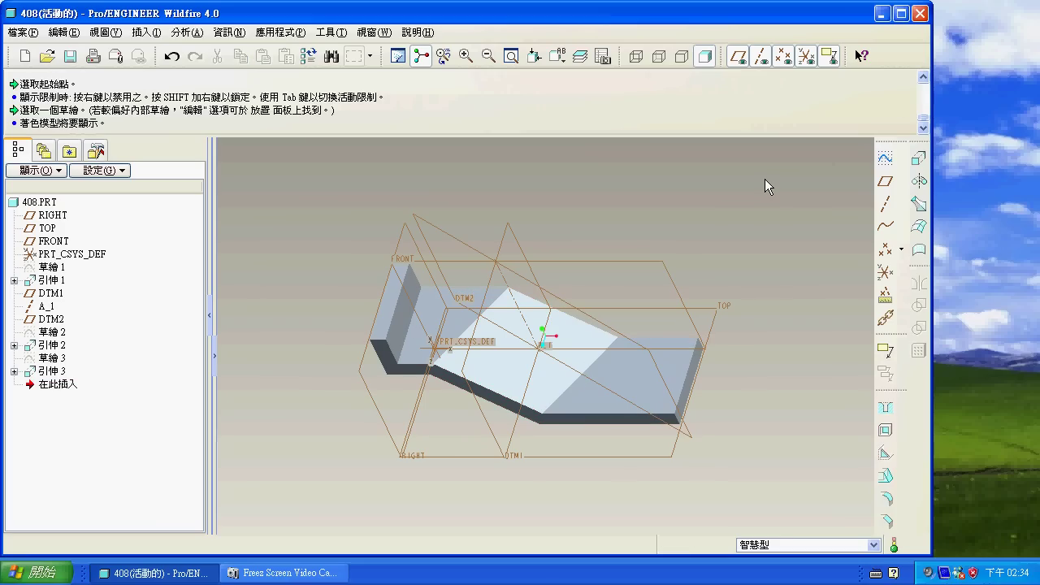
# Step: Round the upright flange's two outer corner edges and the lower plate's two outer end corner edges with a radius of 12
pyautogui.click(885, 498)
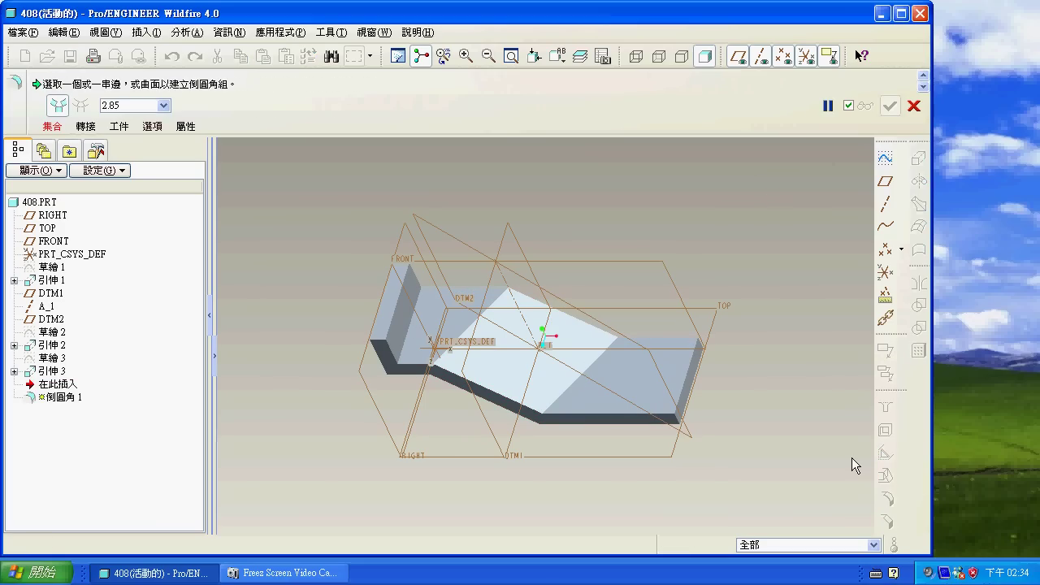
pyautogui.click(402, 263)
pyautogui.keyDown('ctrl'); pyautogui.click(380, 337); pyautogui.keyUp('ctrl')
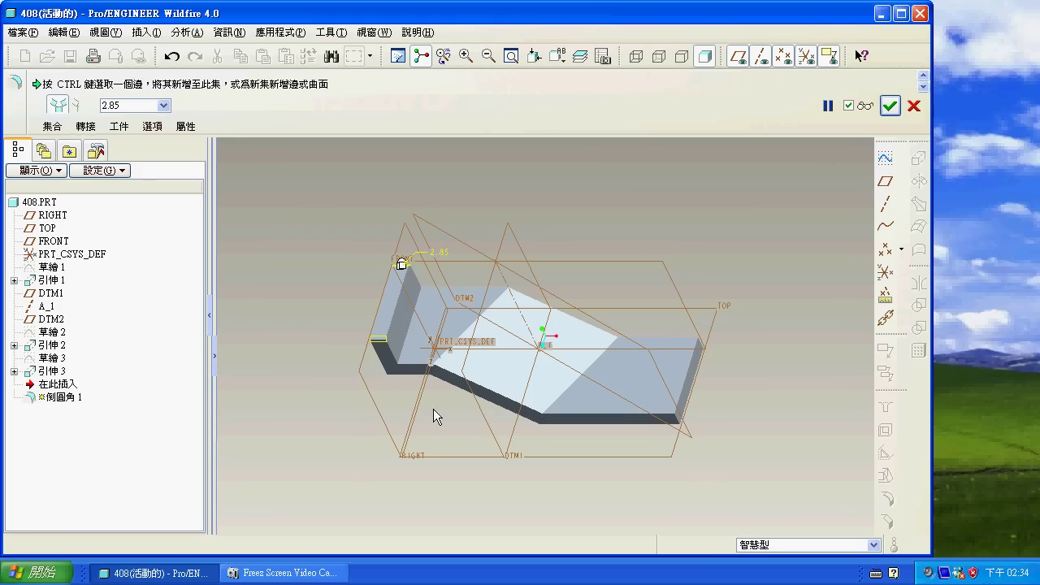
pyautogui.keyDown('ctrl'); pyautogui.click(673, 422); pyautogui.keyUp('ctrl')
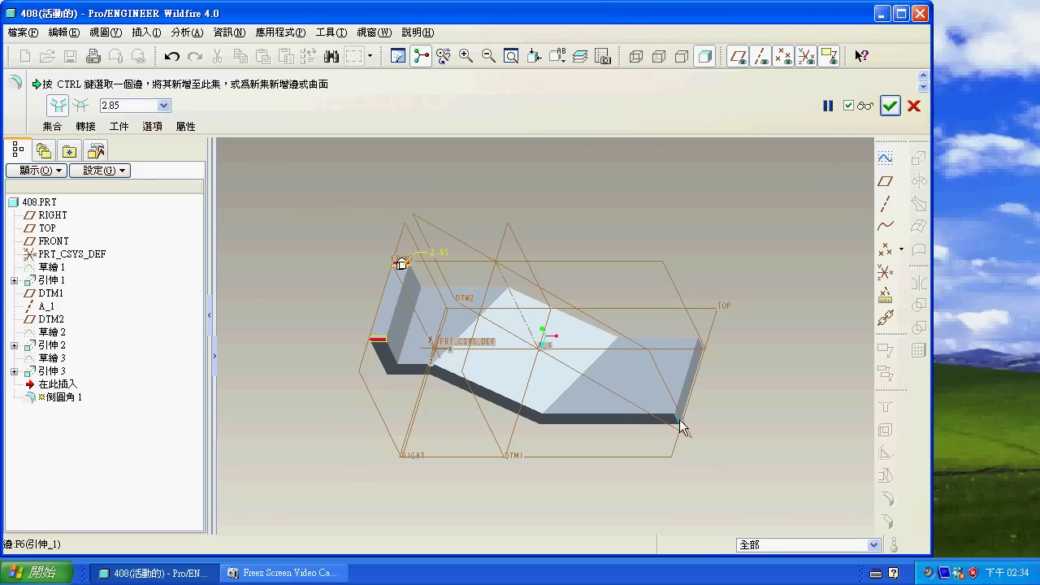
pyautogui.keyDown('ctrl'); pyautogui.click(700, 342); pyautogui.keyUp('ctrl')
pyautogui.doubleClick(141, 105)
pyautogui.write('12')
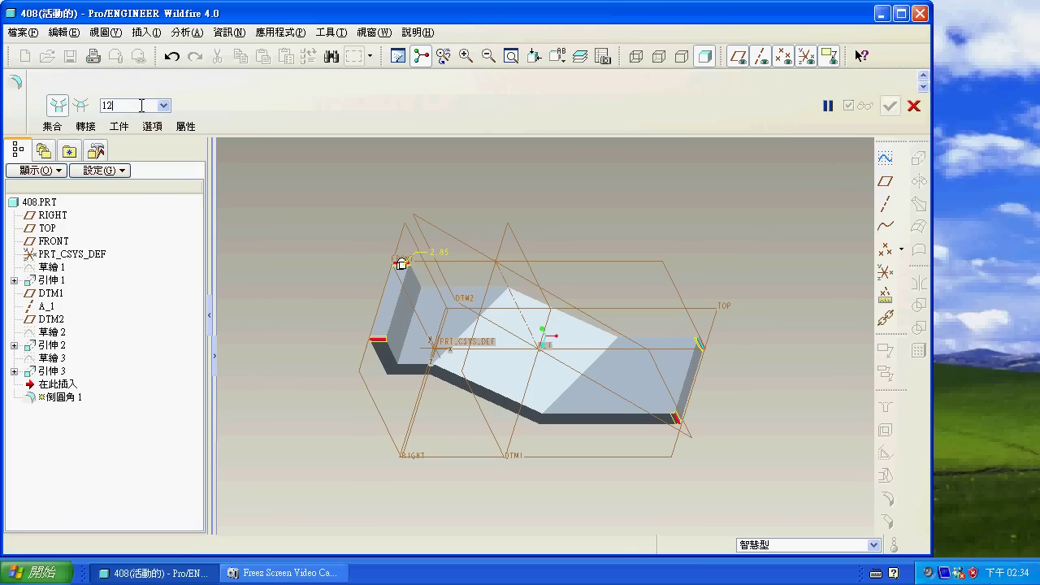
pyautogui.press('Return')
pyautogui.click(889, 105)
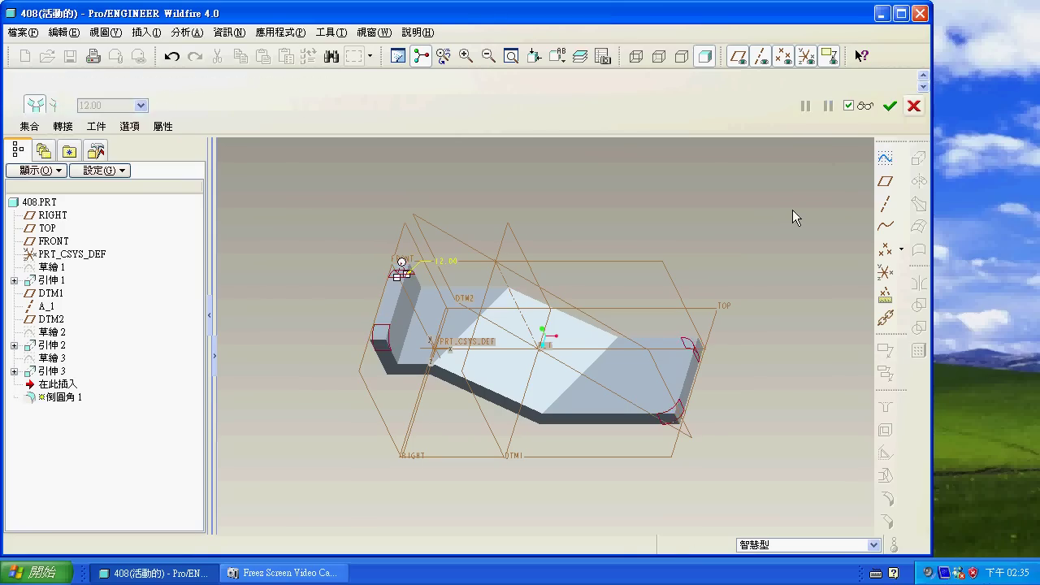
# Step: Start a sketch on the upright flange's inner face, with the TOP datum plane as the orientation reference
pyautogui.click(885, 157)
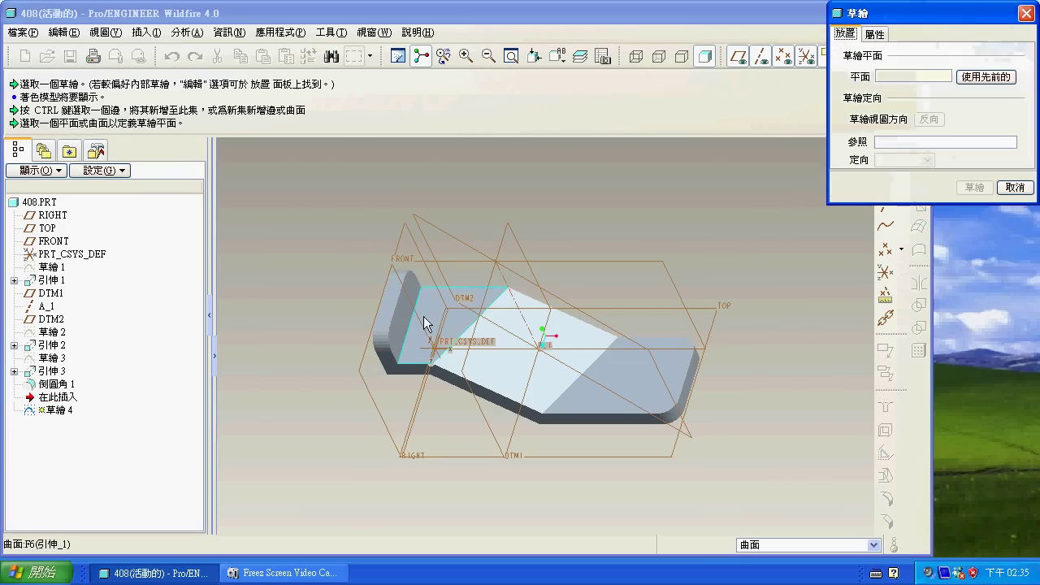
pyautogui.click(399, 317)
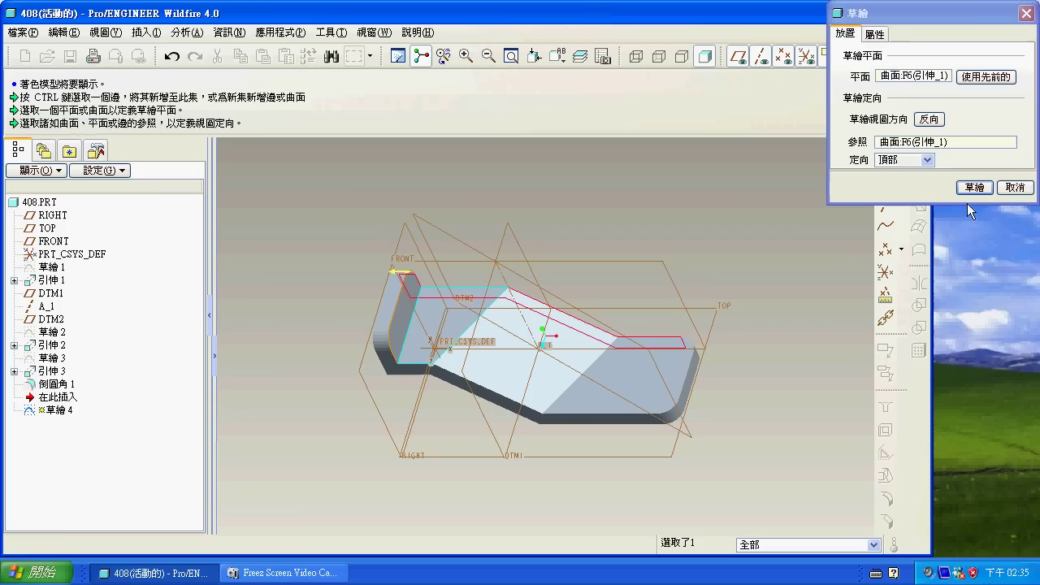
pyautogui.click(939, 143)
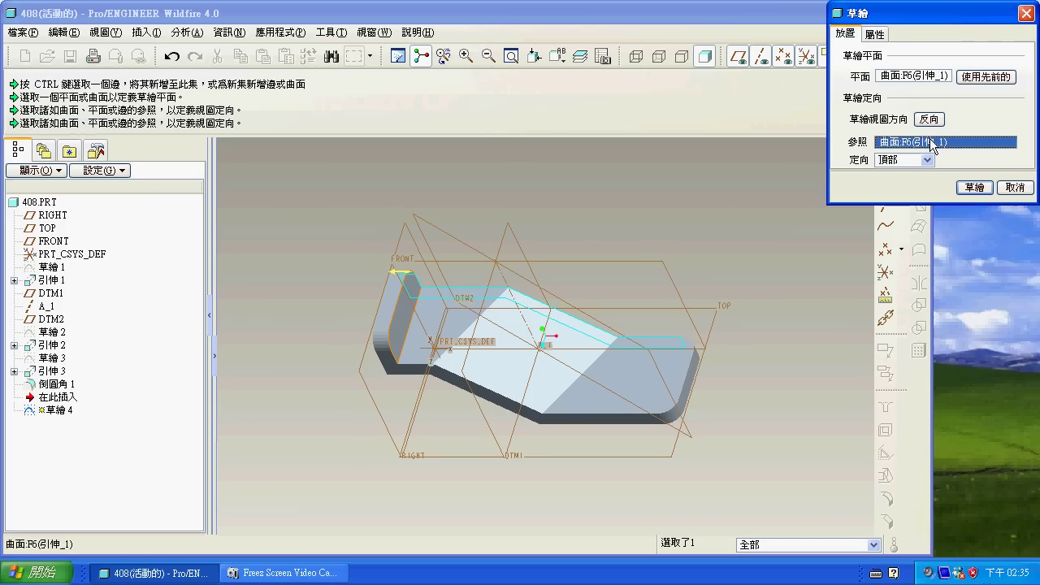
pyautogui.click(722, 305)
pyautogui.click(968, 187)
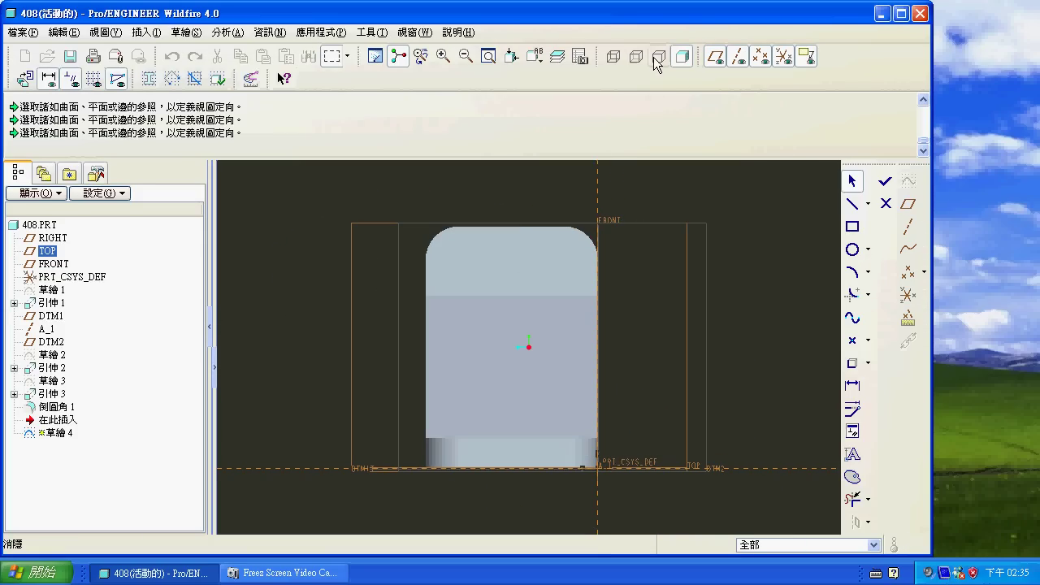
# Step: Switch to no-hidden-line display and add the flange's two rounded corners as sketch references
pyautogui.click(659, 56)
pyautogui.click(185, 32)
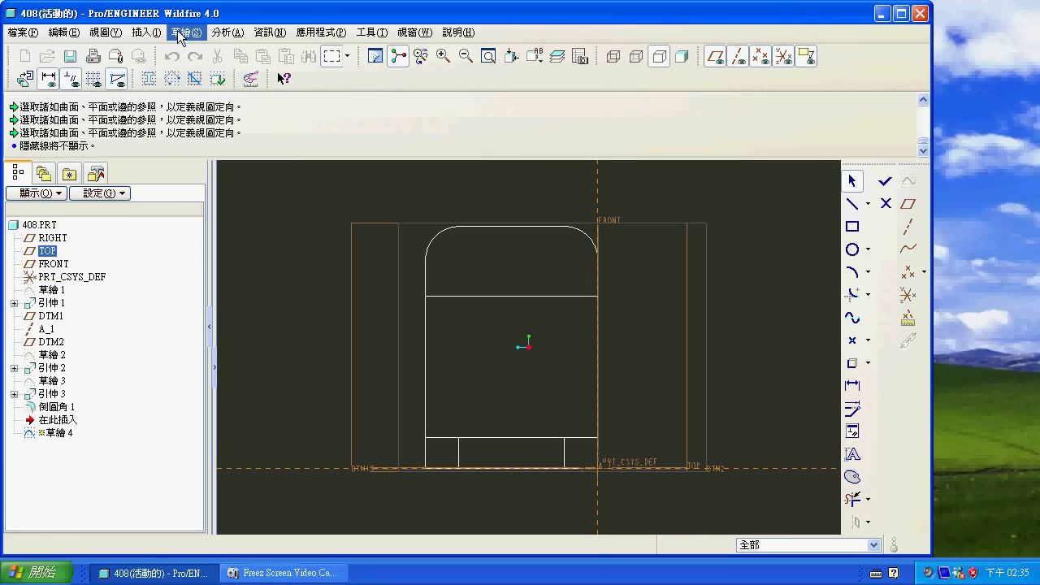
pyautogui.click(199, 85)
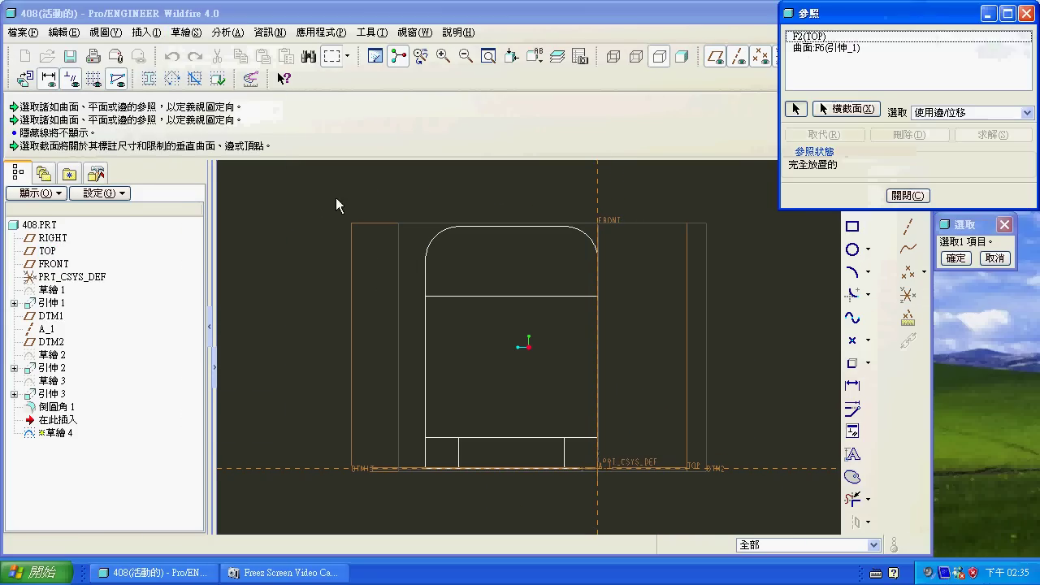
pyautogui.click(430, 238)
pyautogui.click(597, 246)
pyautogui.click(907, 195)
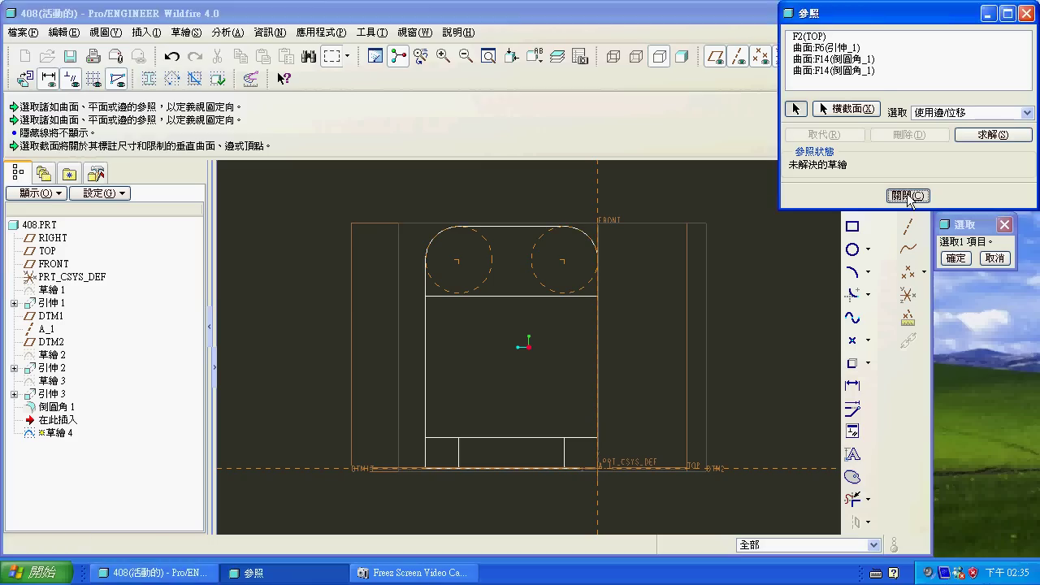
# Step: Sketch two equal circles concentric with the flange's rounded corners, set their diameter to 12 and finish the sketch
pyautogui.click(459, 261)
pyautogui.click(472, 268)
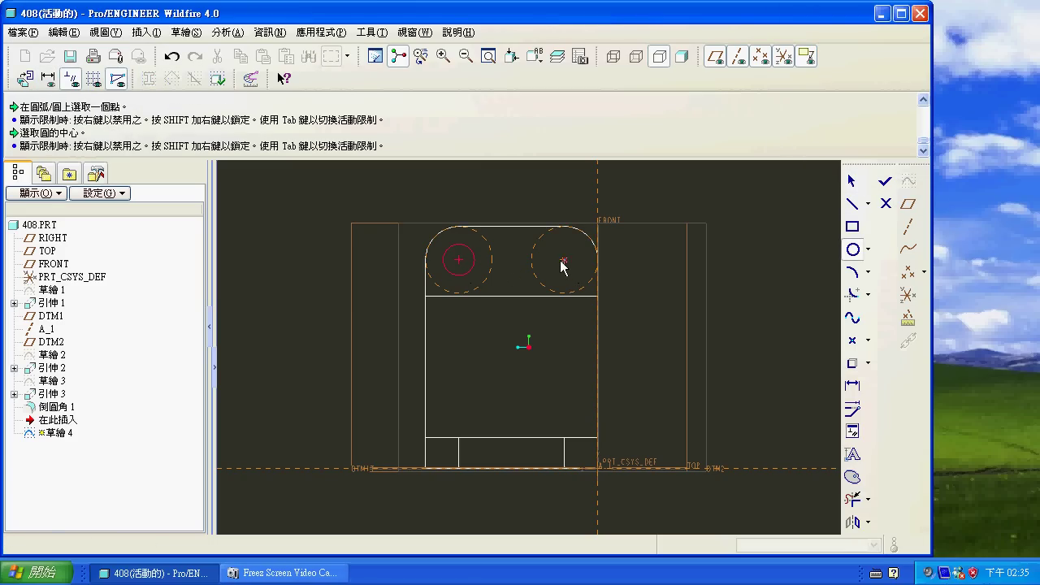
pyautogui.click(564, 260)
pyautogui.click(575, 268)
pyautogui.middleClick(761, 292)
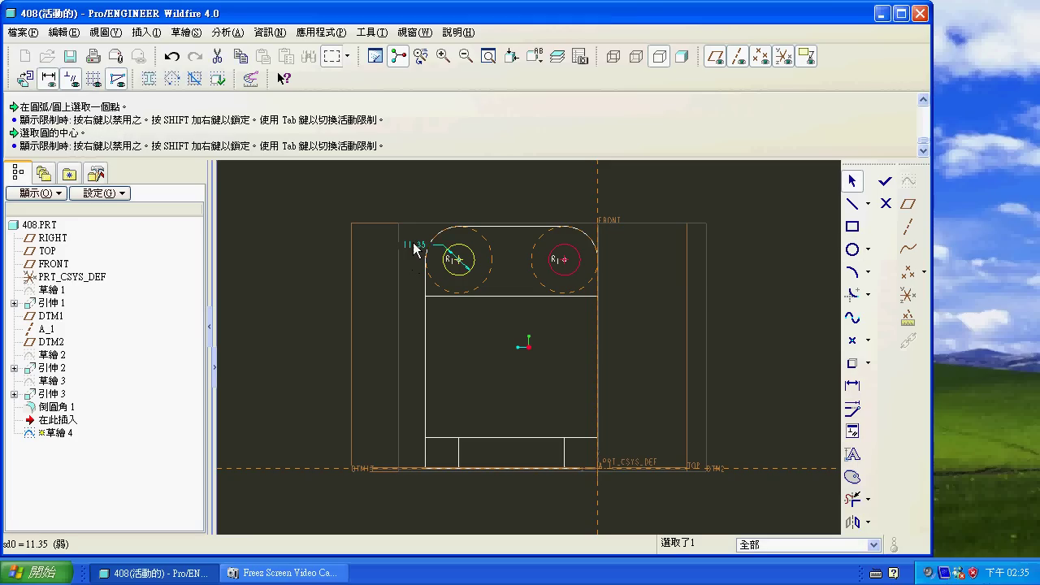
pyautogui.doubleClick(413, 242)
pyautogui.write('12')
pyautogui.press('Return')
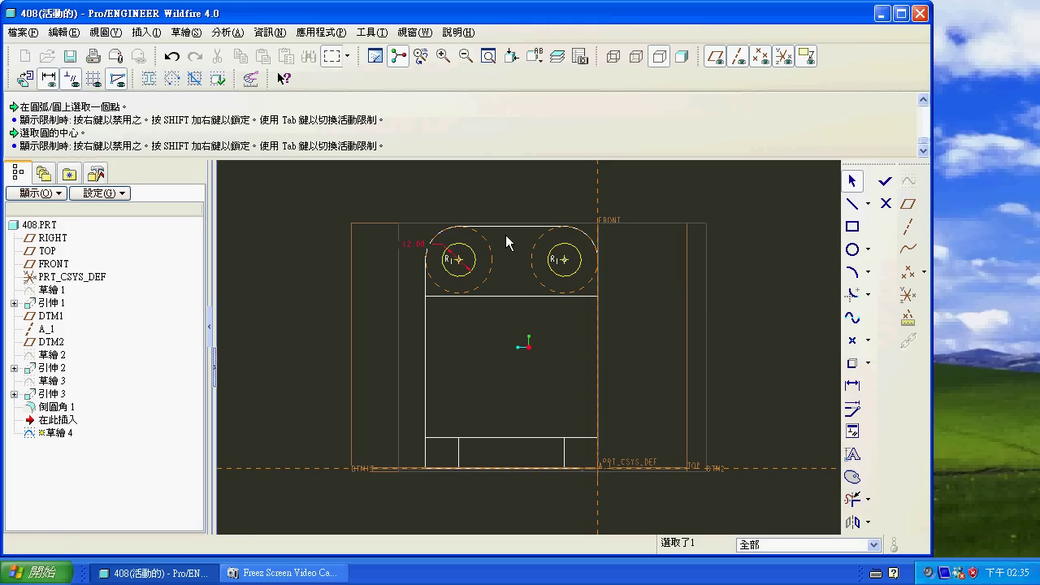
pyautogui.click(884, 182)
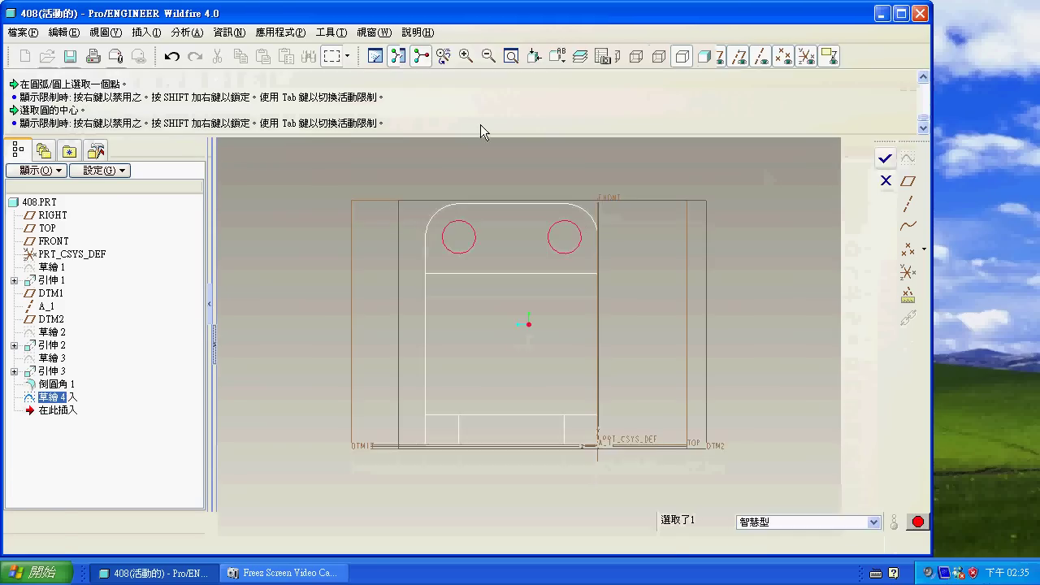
# Step: Extrude the two circles as a Through All cut through the upright flange, with the direction flipped into the flange, checking it in shaded display
pyautogui.click(557, 55)
pyautogui.click(569, 76)
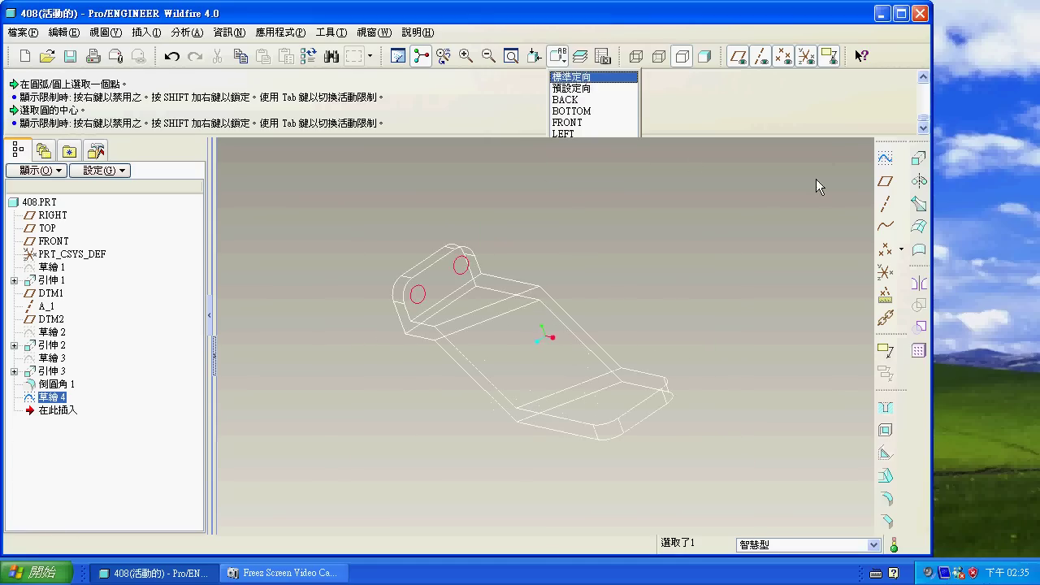
pyautogui.click(918, 158)
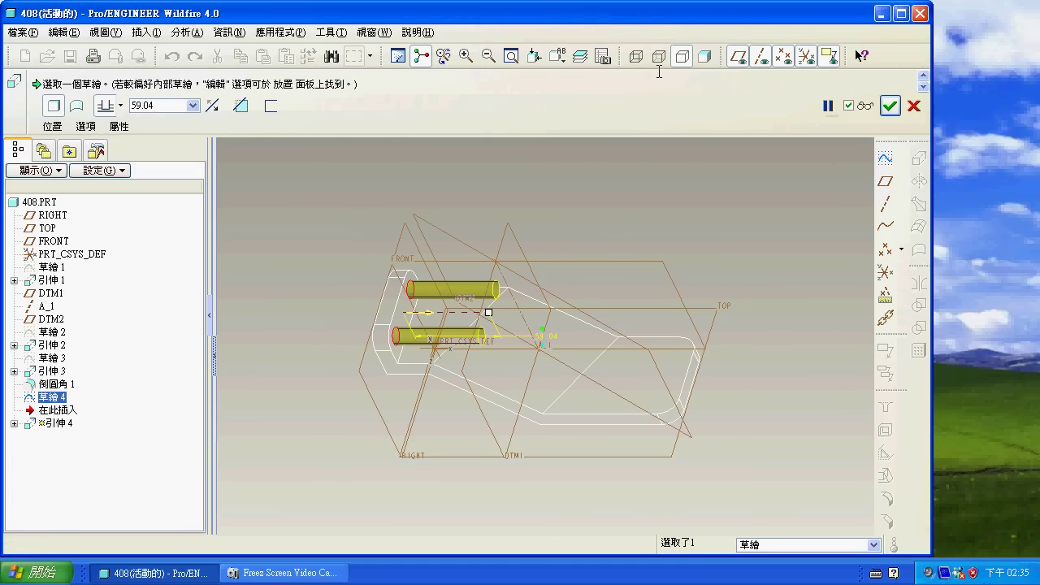
pyautogui.click(703, 56)
pyautogui.click(240, 105)
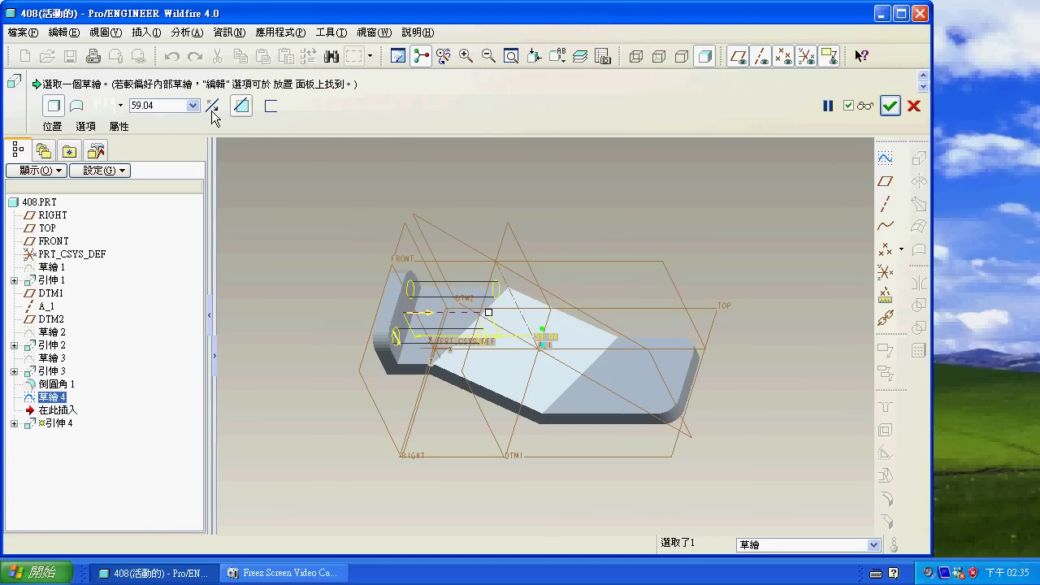
pyautogui.click(213, 107)
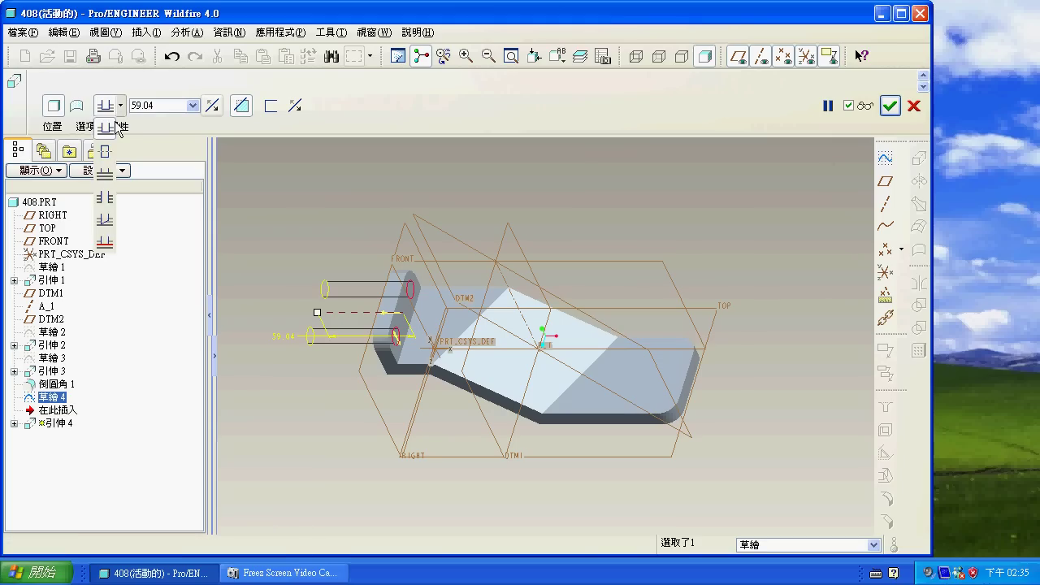
pyautogui.click(866, 106)
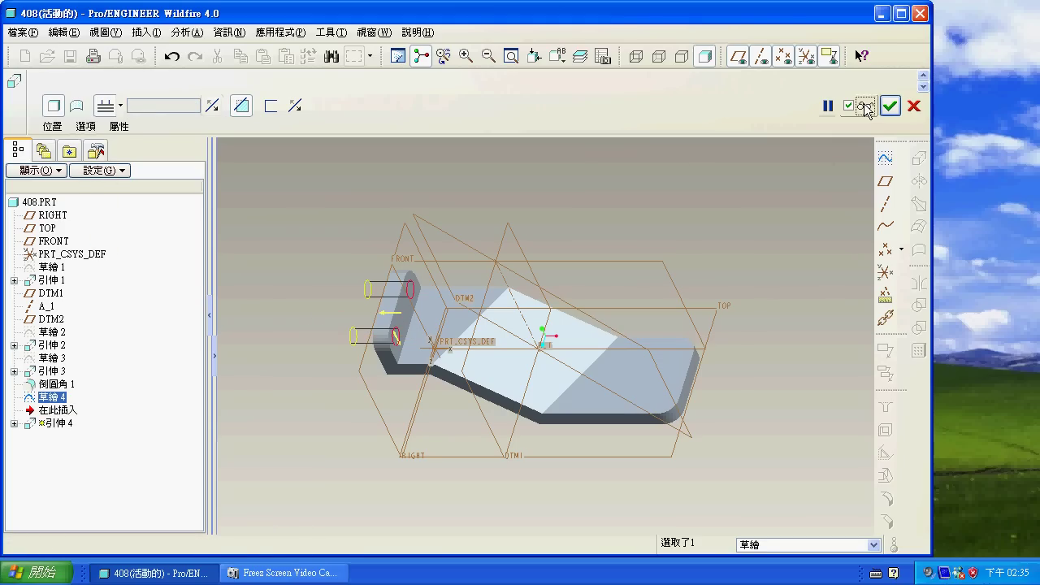
pyautogui.moveTo(723, 198); pyautogui.dragTo(731, 175, button='middle')
pyautogui.click(888, 105)
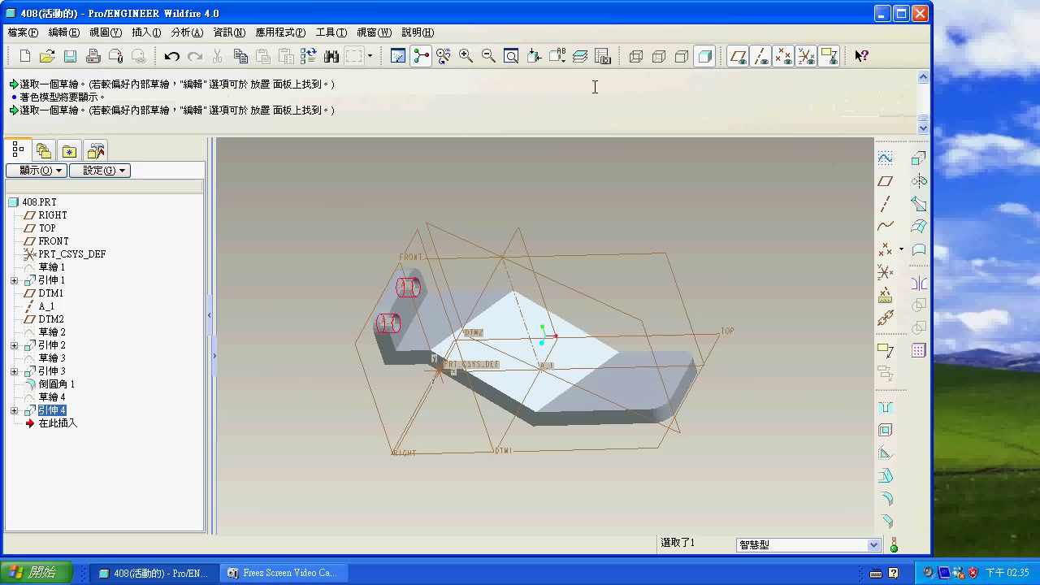
# Step: Start a sketch on the top face of the lower plate's rounded end, keeping the default orientation
pyautogui.click(557, 56)
pyautogui.click(571, 77)
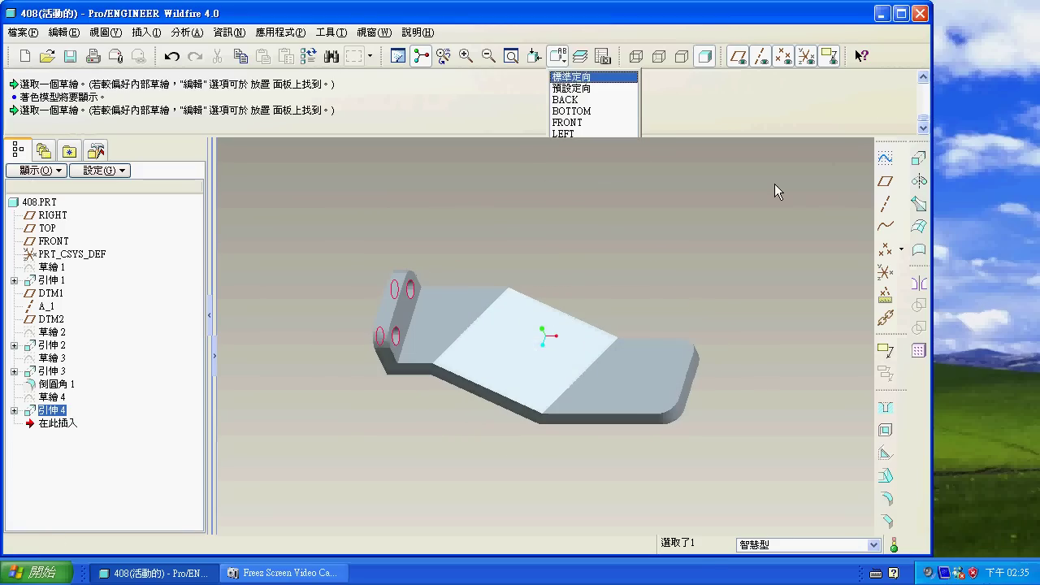
pyautogui.click(885, 159)
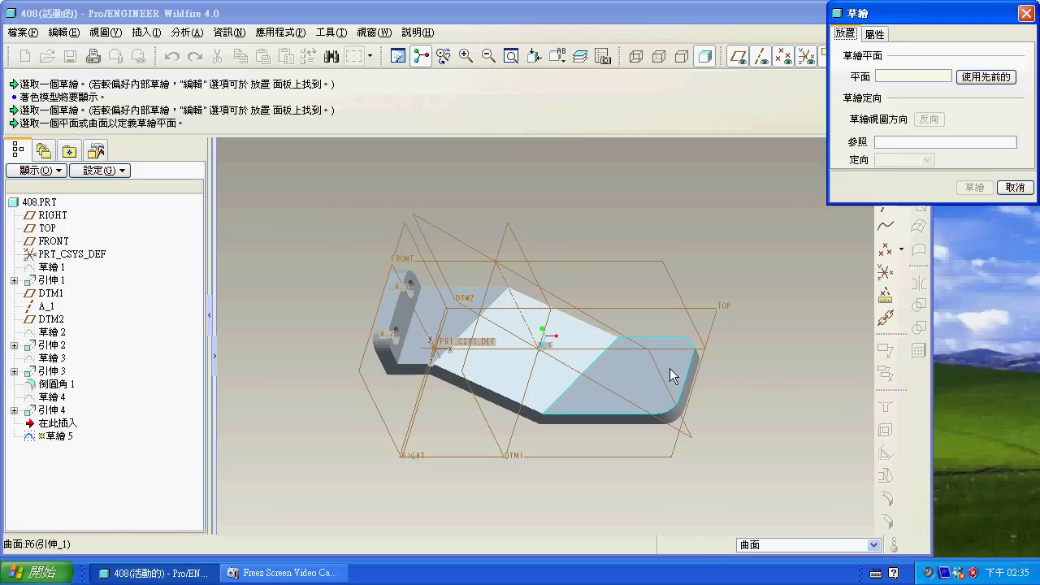
pyautogui.click(669, 368)
pyautogui.click(971, 186)
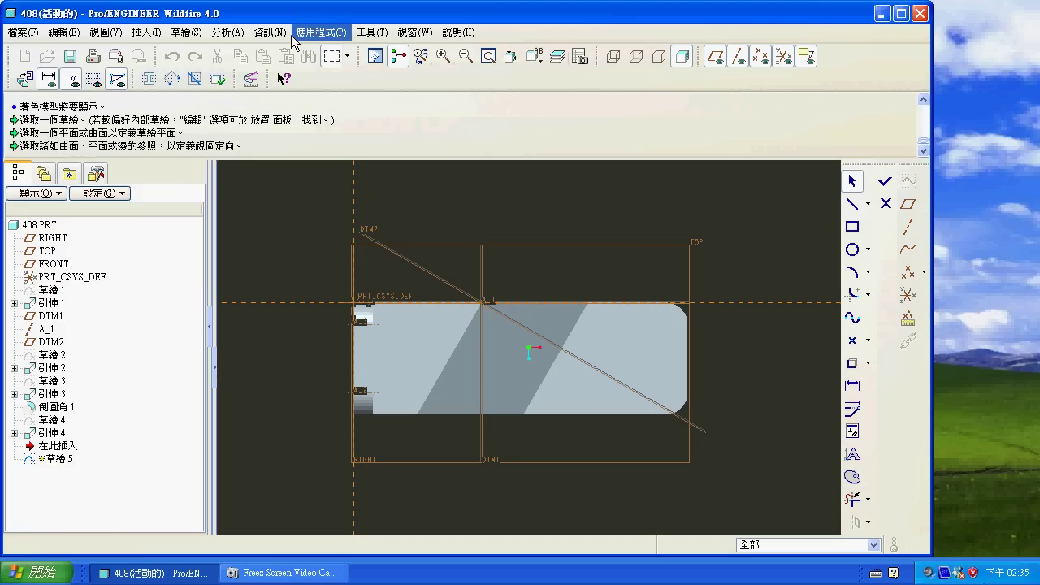
# Step: Add the lower plate's two rounded end corners as sketch references and switch to no-hidden-line display
pyautogui.click(184, 33)
pyautogui.click(207, 62)
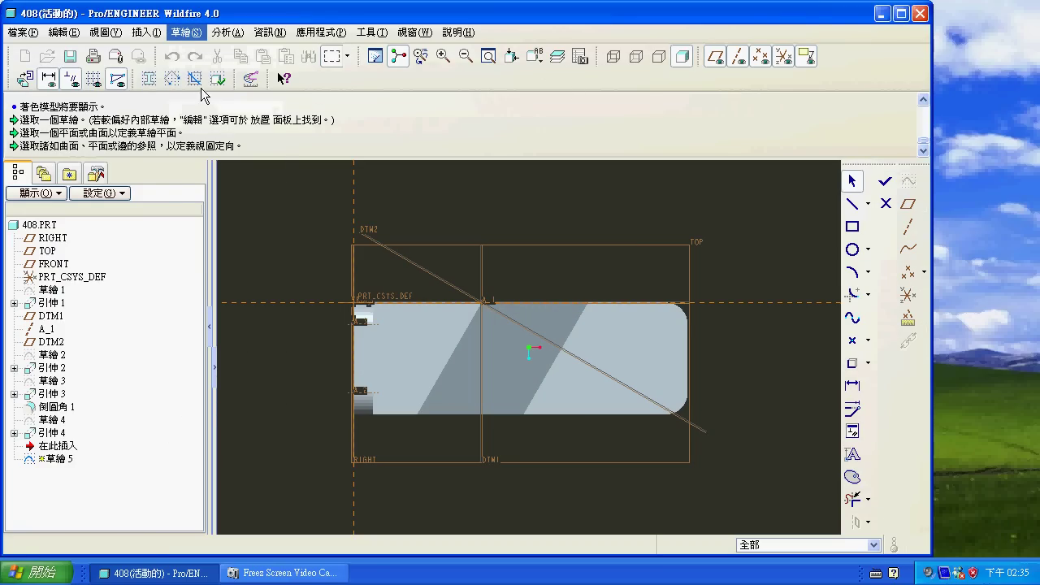
pyautogui.click(681, 316)
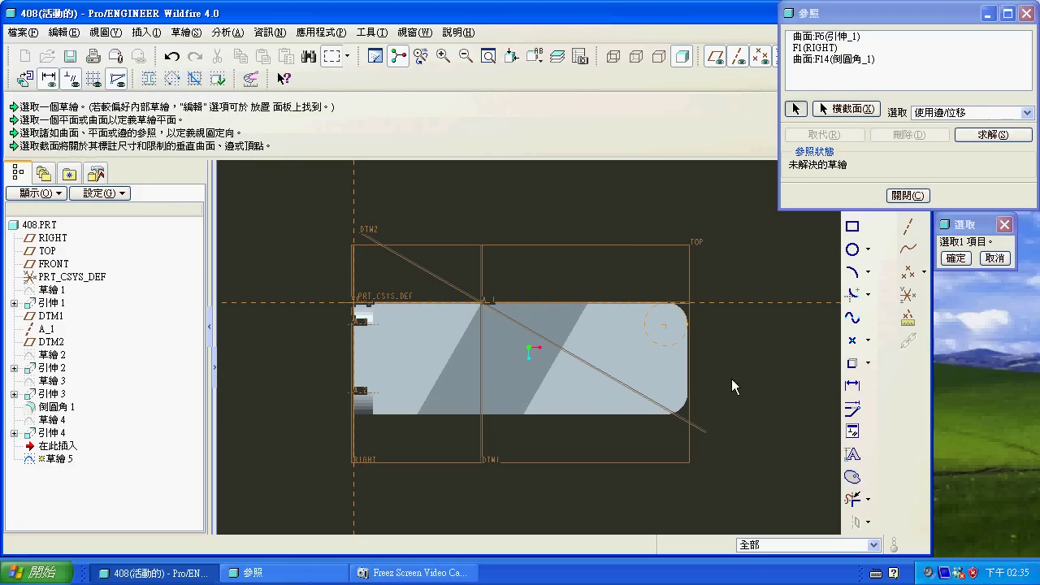
pyautogui.click(682, 414)
pyautogui.click(659, 57)
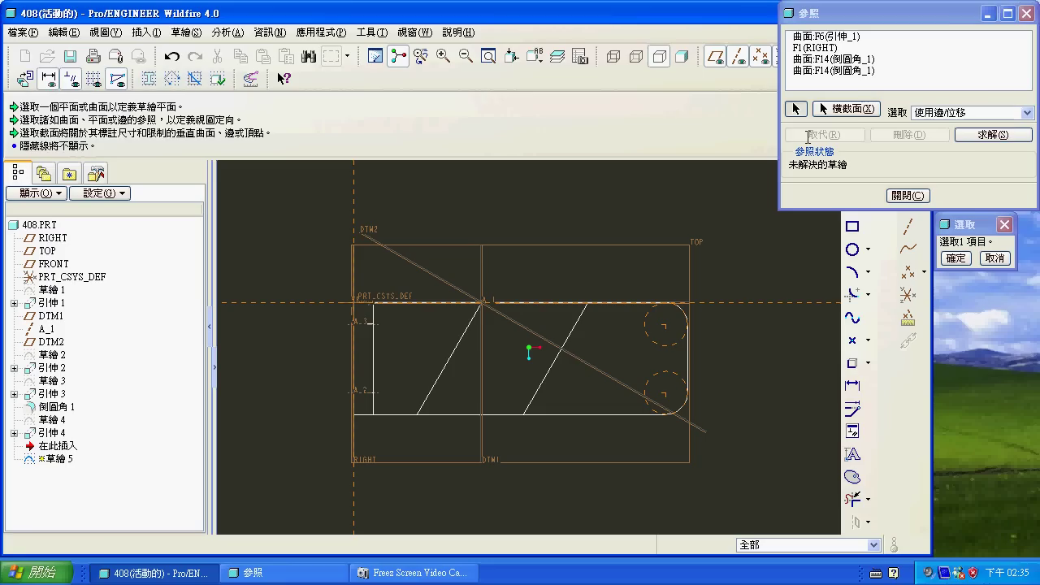
pyautogui.click(906, 196)
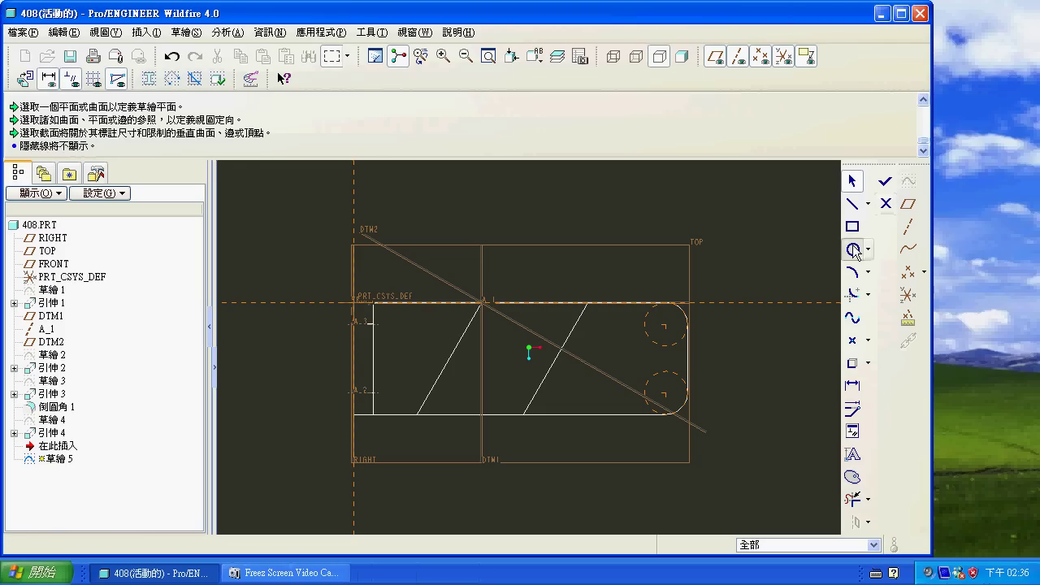
# Step: Sketch two equal circles concentric with the lower plate's rounded corners, set their diameter to 12 and finish the sketch
pyautogui.click(665, 327)
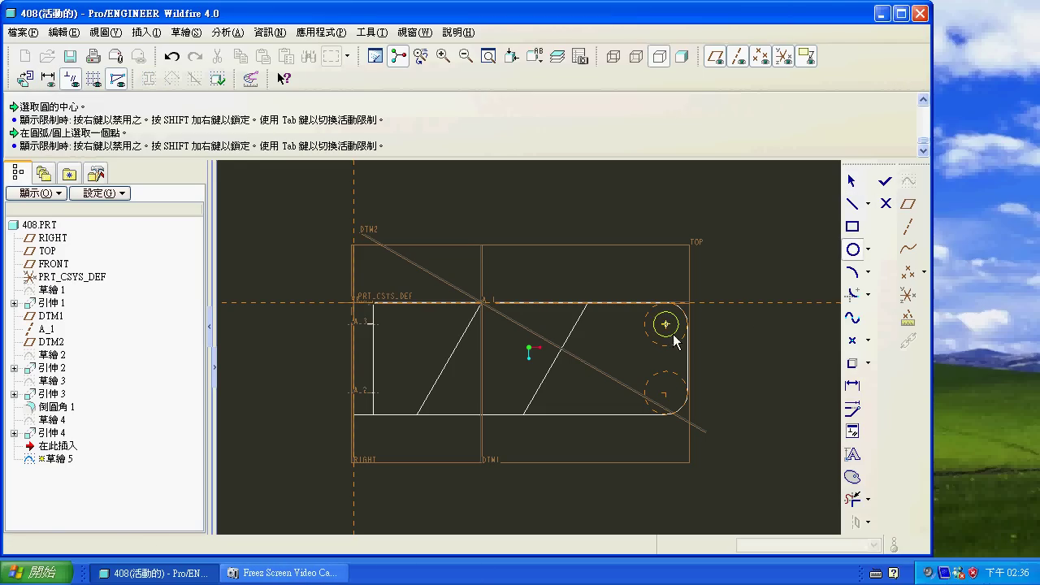
pyautogui.click(672, 331)
pyautogui.click(670, 404)
pyautogui.click(679, 402)
pyautogui.middleClick(749, 378)
pyautogui.doubleClick(626, 316)
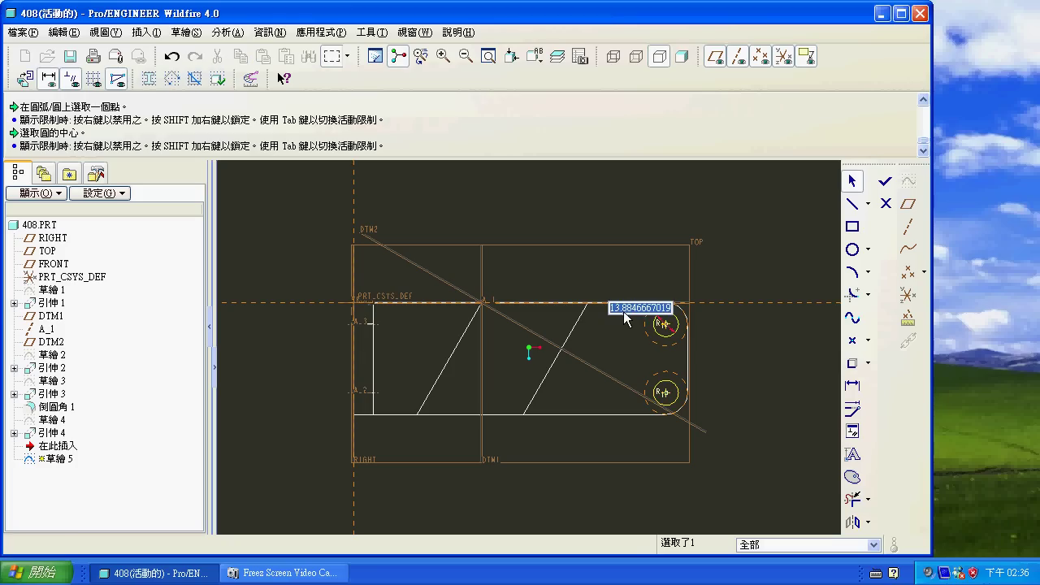
pyautogui.press('Return')
pyautogui.click(885, 181)
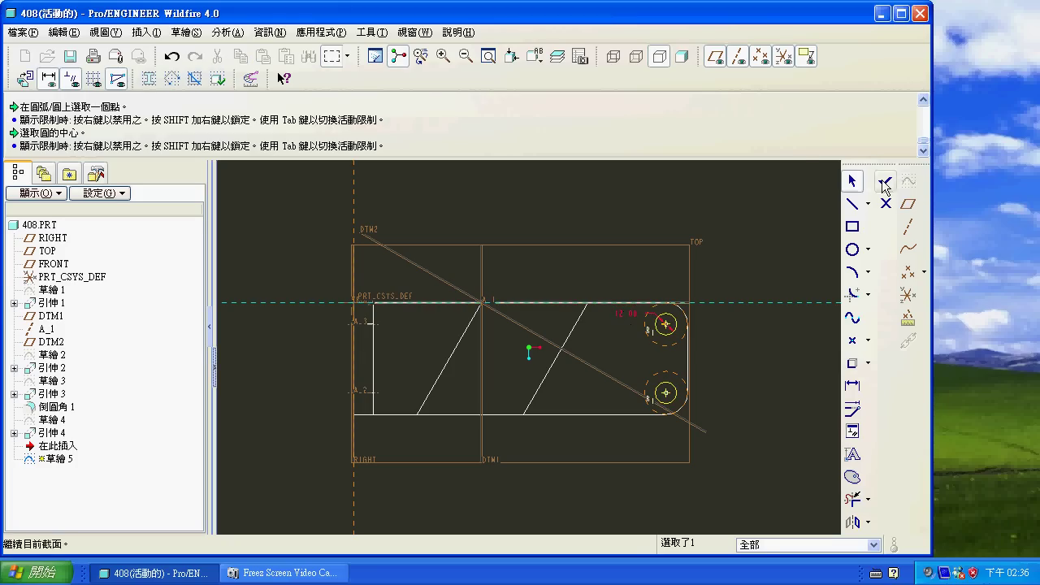
# Step: Extrude the two circles as a Through All cut through the lower plate, checking the result in shaded display
pyautogui.click(557, 55)
pyautogui.click(573, 76)
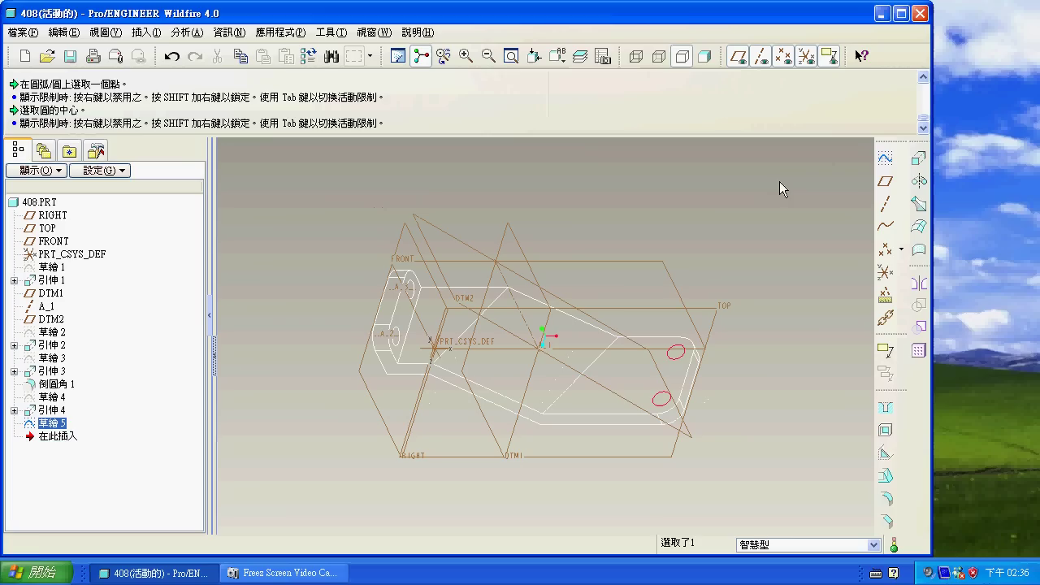
pyautogui.click(917, 158)
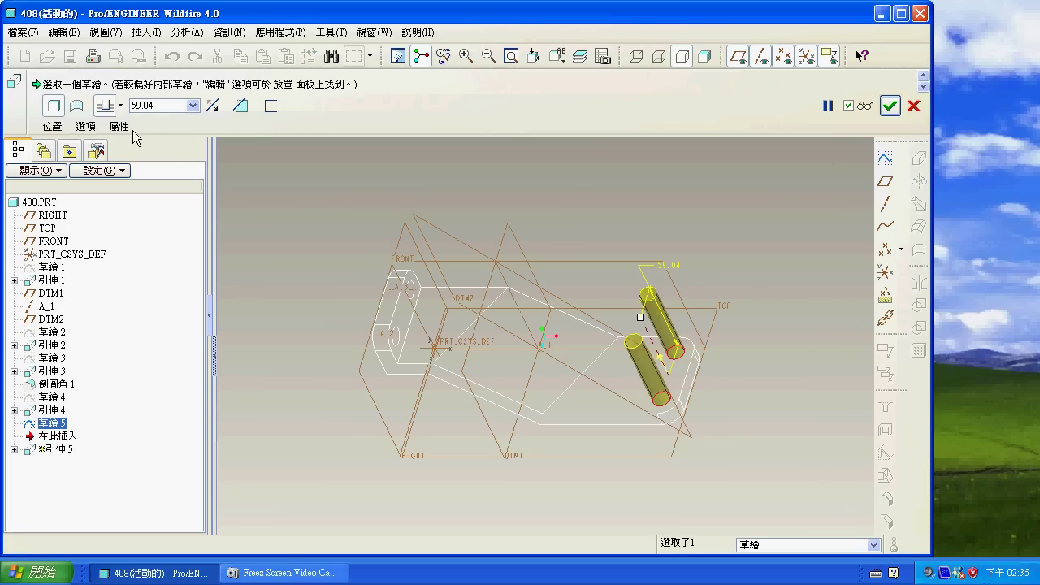
pyautogui.click(241, 105)
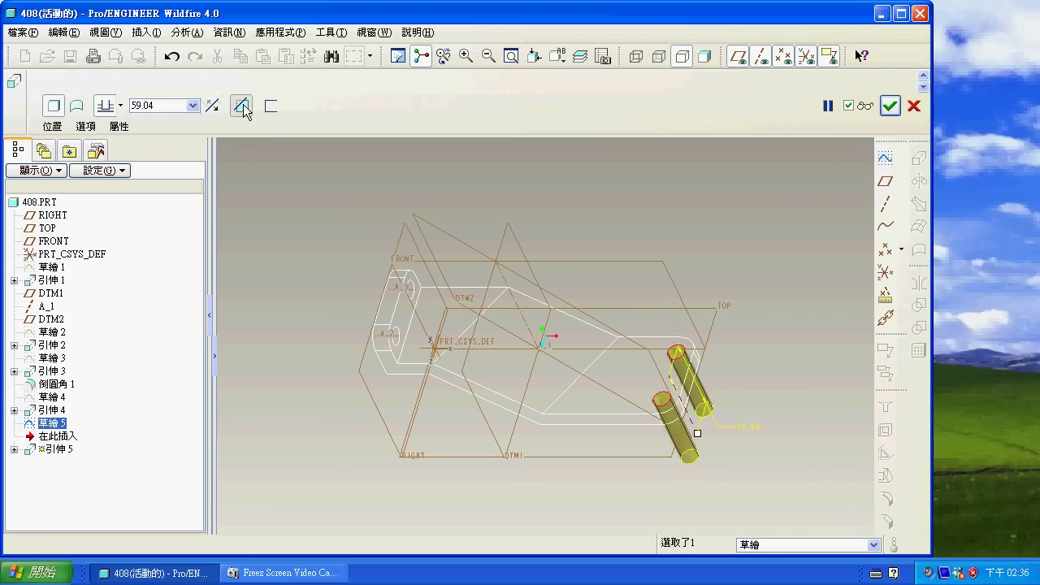
pyautogui.click(120, 106)
pyautogui.click(105, 174)
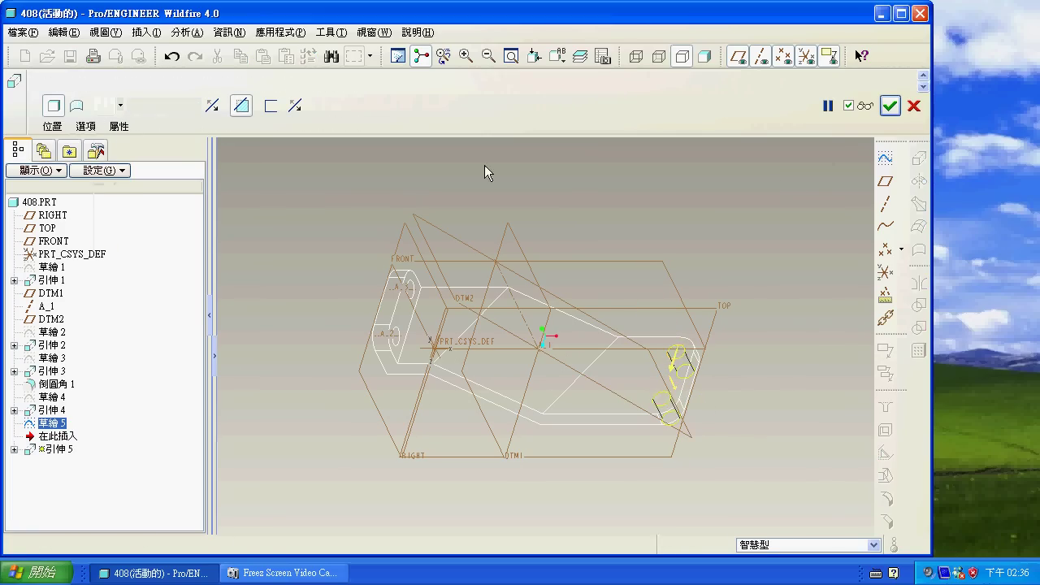
pyautogui.click(703, 57)
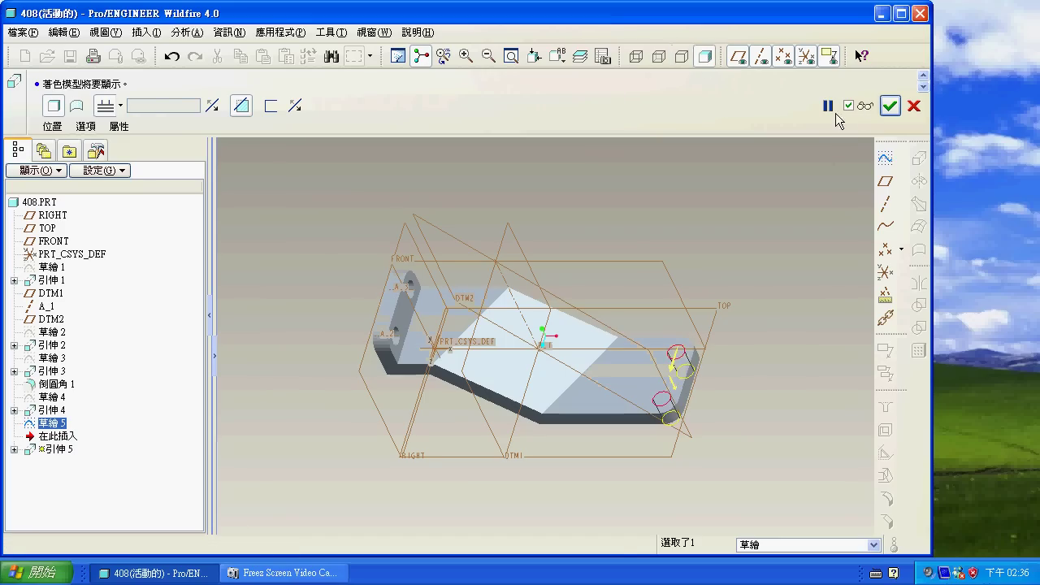
pyautogui.click(865, 106)
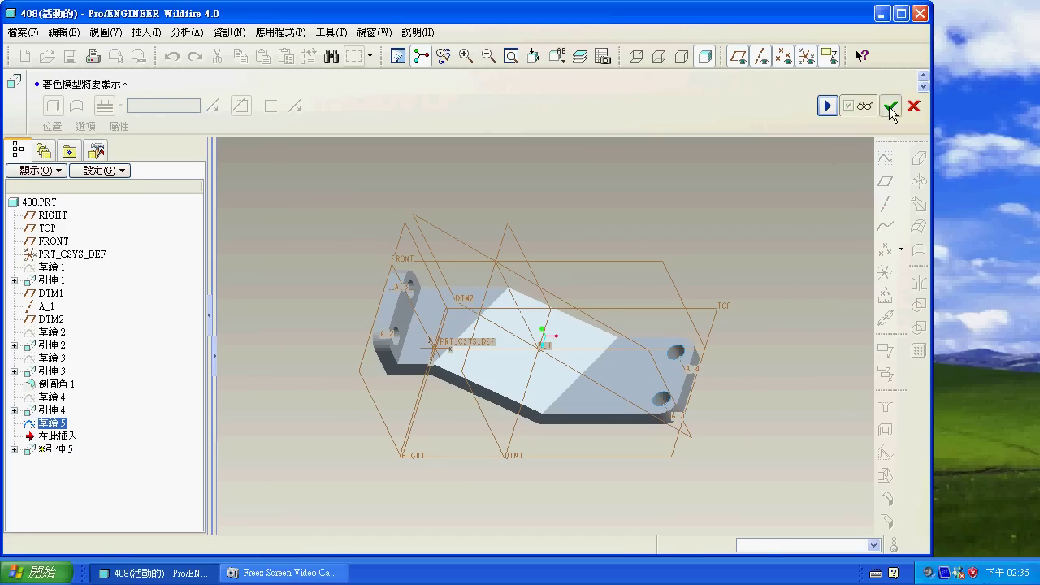
pyautogui.click(890, 106)
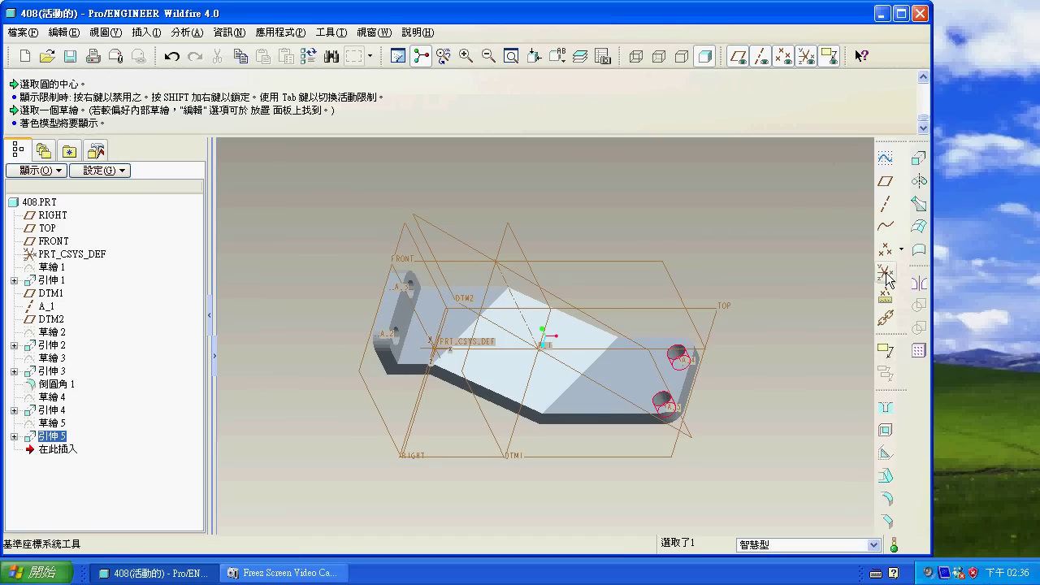
# Step: Hide the datum planes, datum axes and datum points in the model view
pyautogui.click(736, 55)
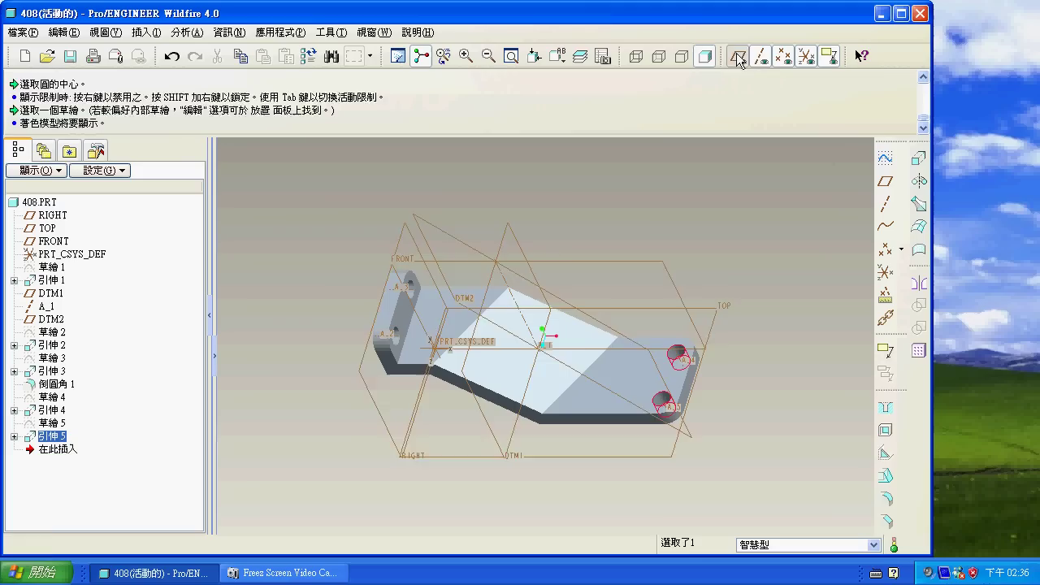
pyautogui.click(760, 56)
pyautogui.click(782, 55)
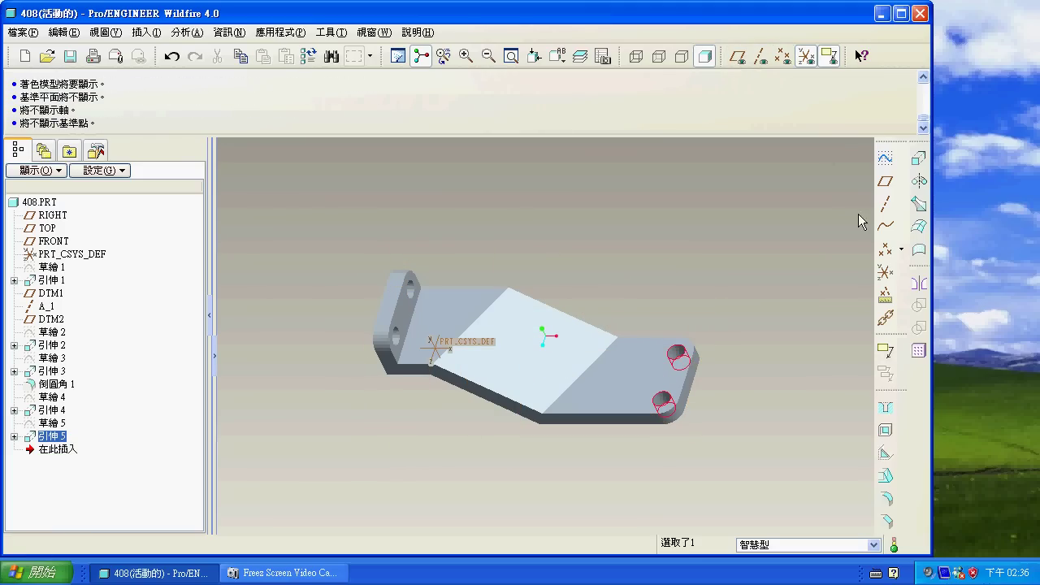
# Step: Create a coordinate system at the upright plate's front inner corner, with X along the front edge and Y along the inner corner edge, both reversed
pyautogui.click(884, 272)
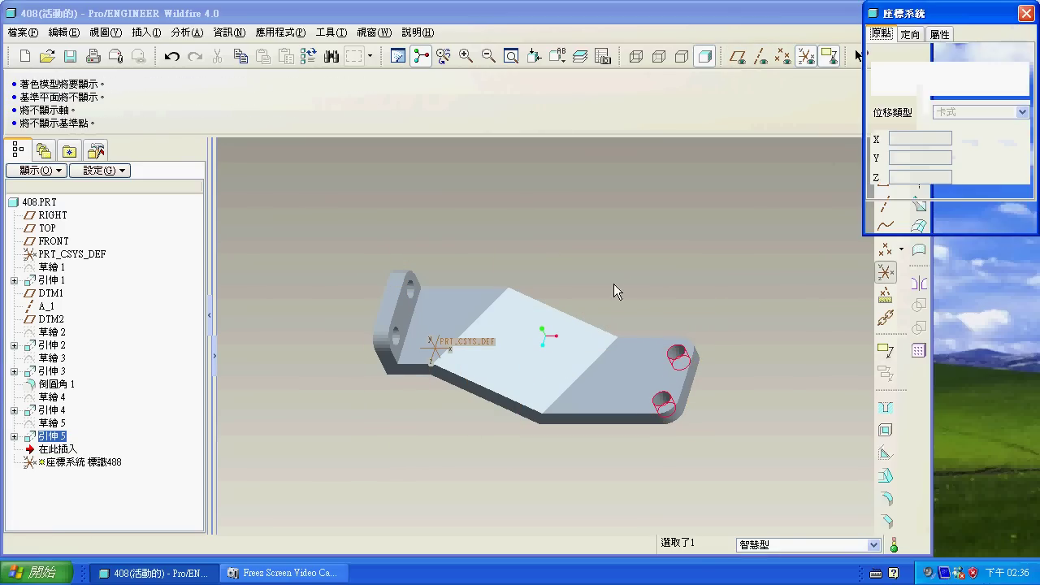
pyautogui.click(397, 363)
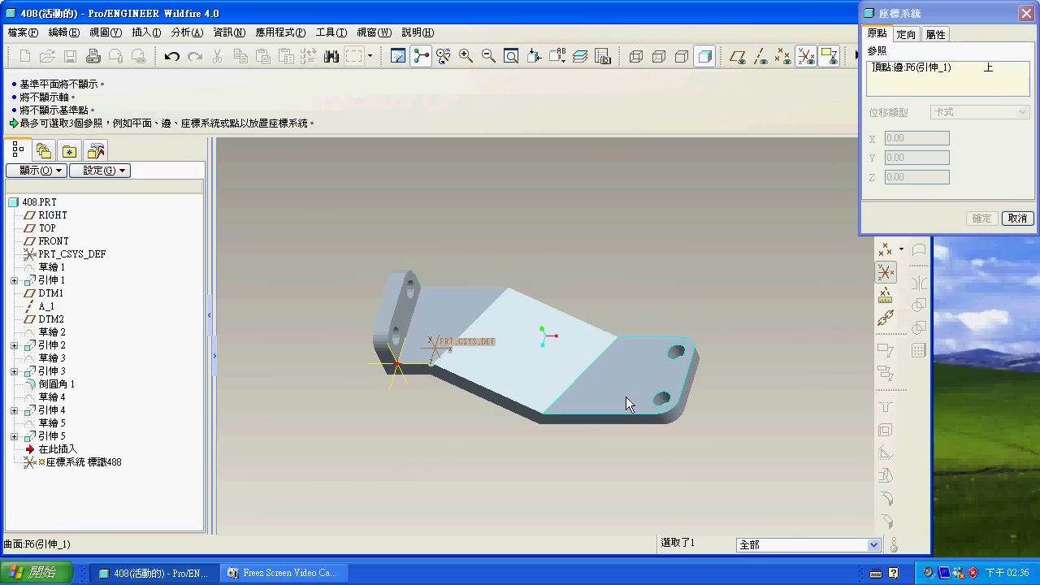
pyautogui.click(908, 34)
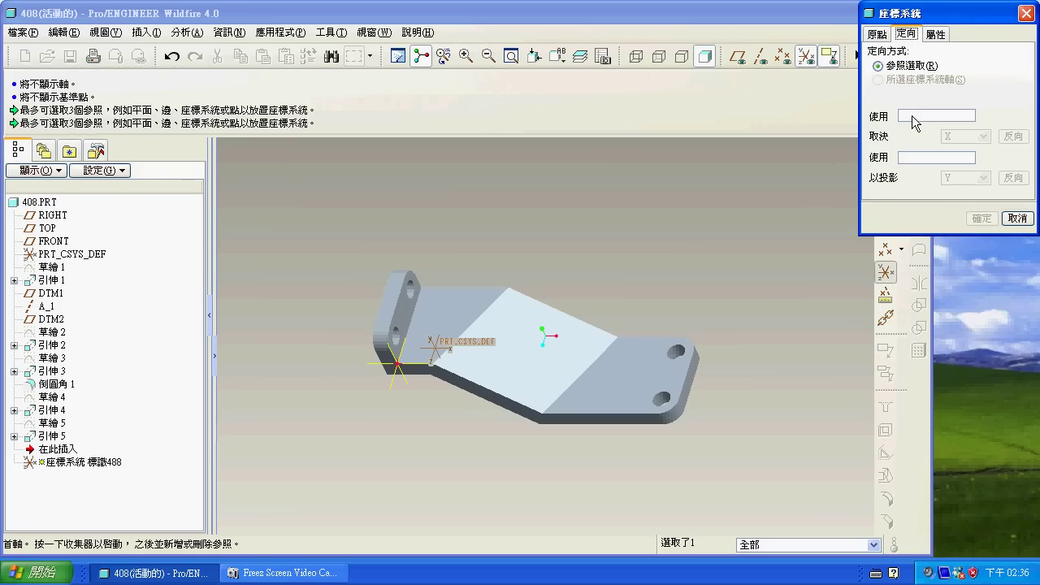
pyautogui.click(412, 364)
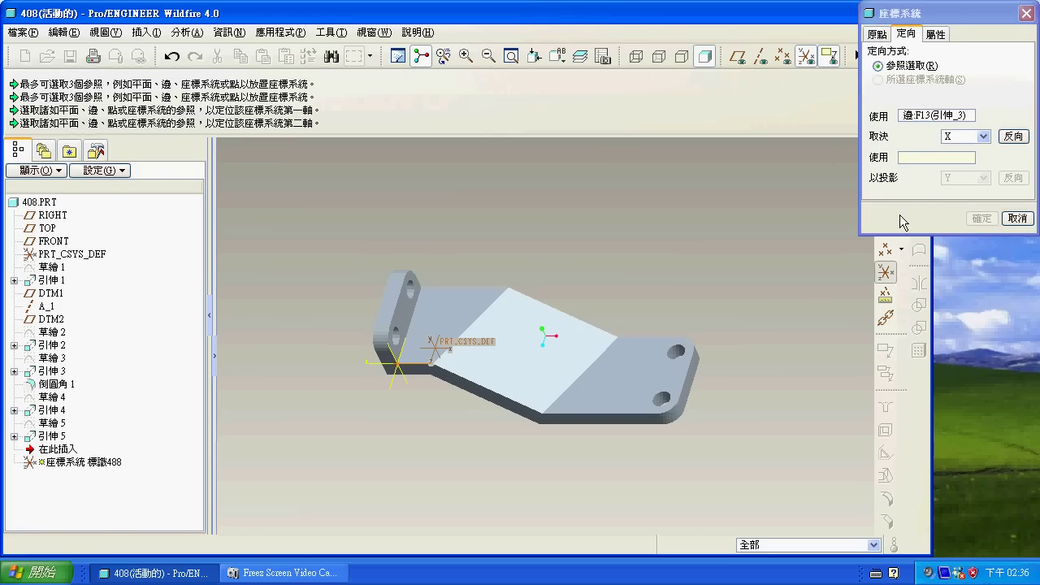
pyautogui.click(1009, 137)
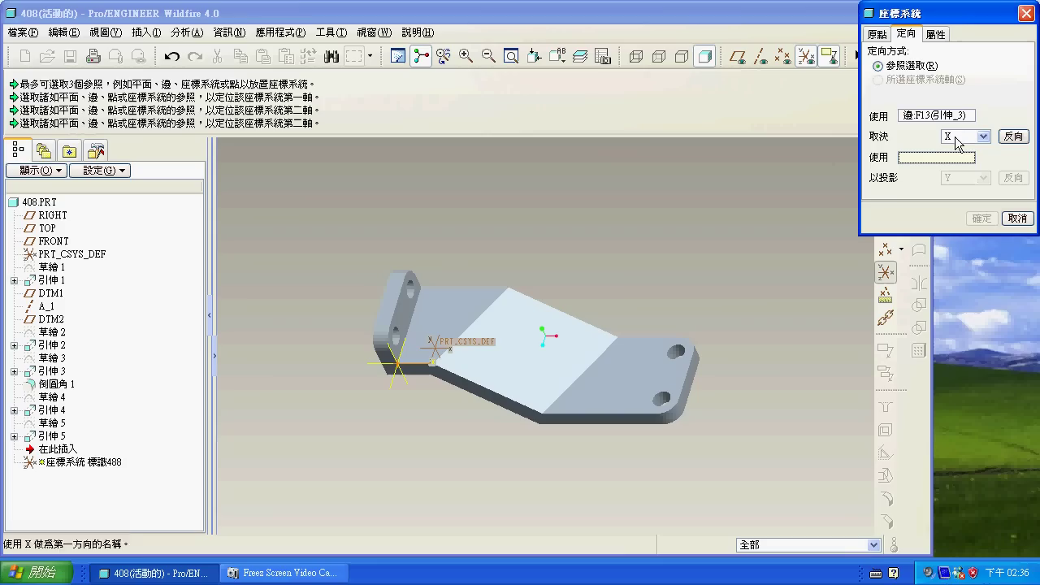
pyautogui.click(407, 334)
pyautogui.click(1025, 179)
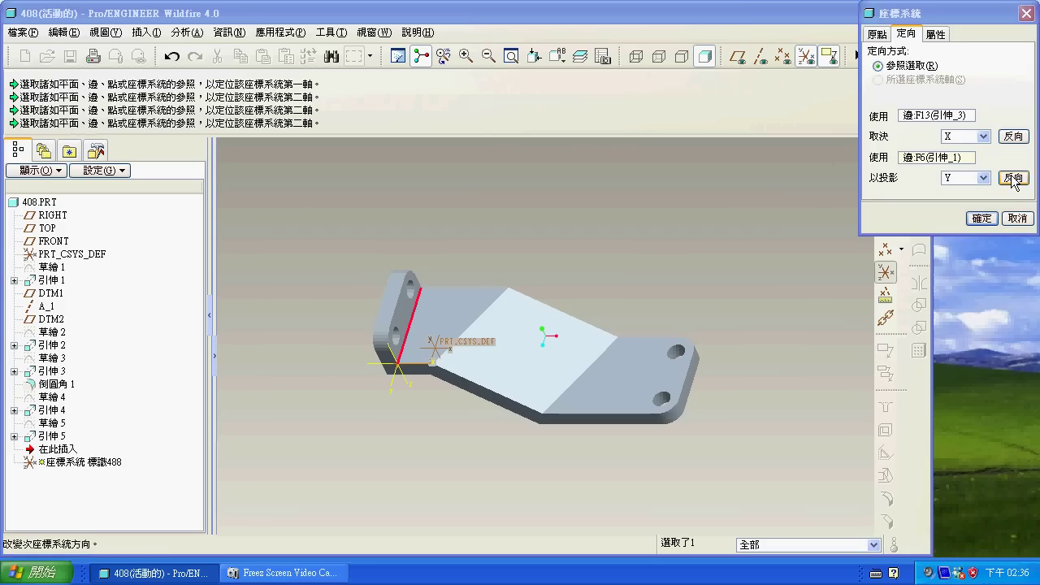
pyautogui.click(981, 217)
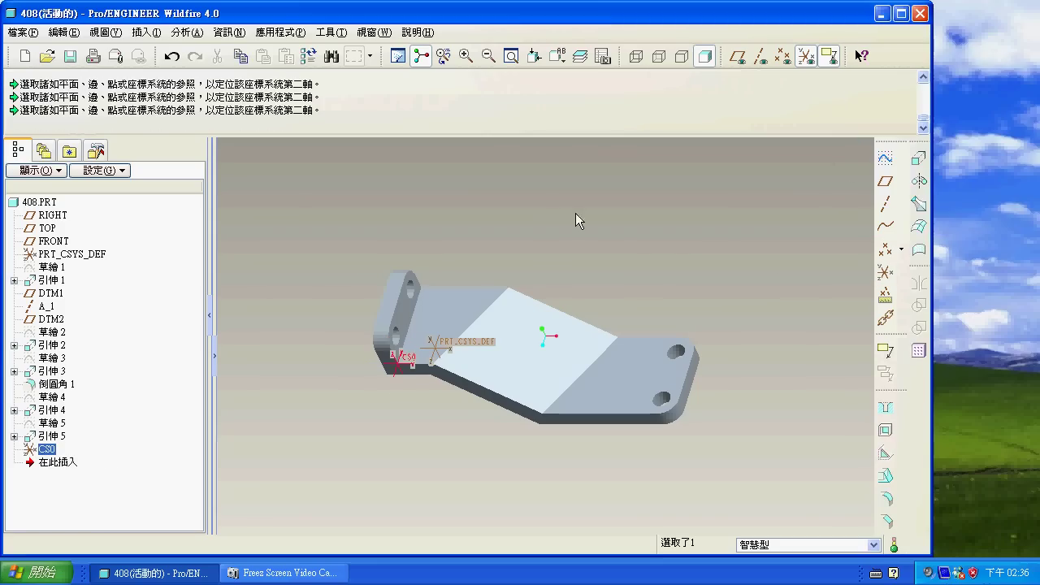
# Step: Calculate the part's mass properties relative to the new corner coordinate system and examine the surface area and the centre of gravity's X coordinate
pyautogui.click(186, 33)
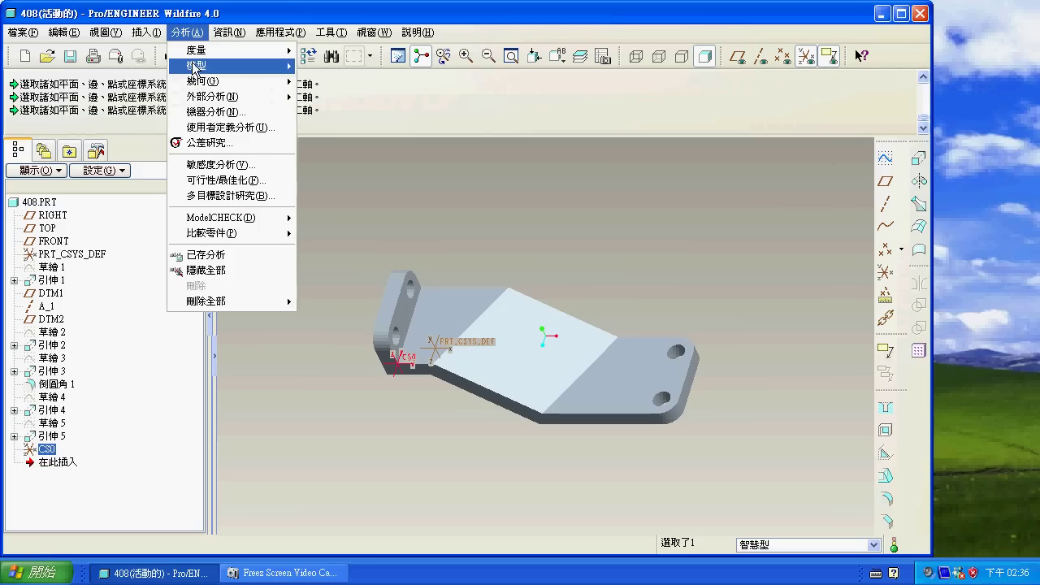
pyautogui.moveTo(195, 70)
pyautogui.click(329, 66)
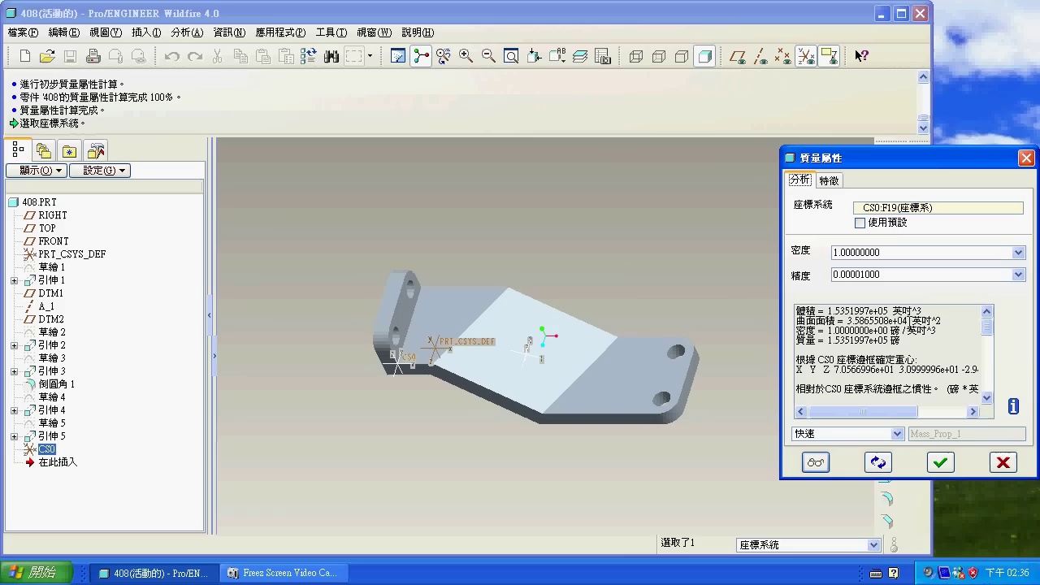
pyautogui.moveTo(910, 321); pyautogui.dragTo(847, 321)
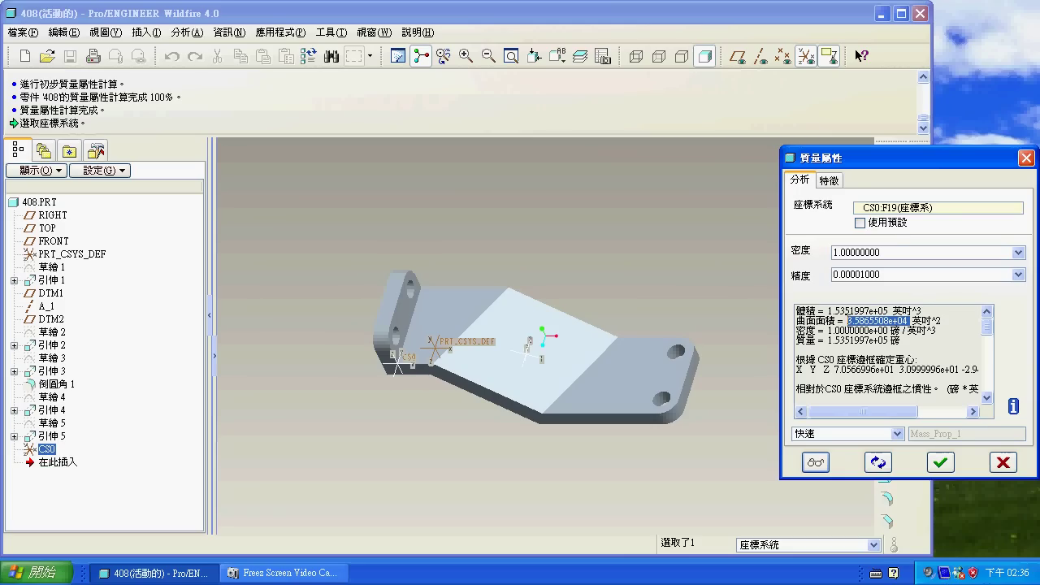
pyautogui.moveTo(893, 412); pyautogui.dragTo(863, 411)
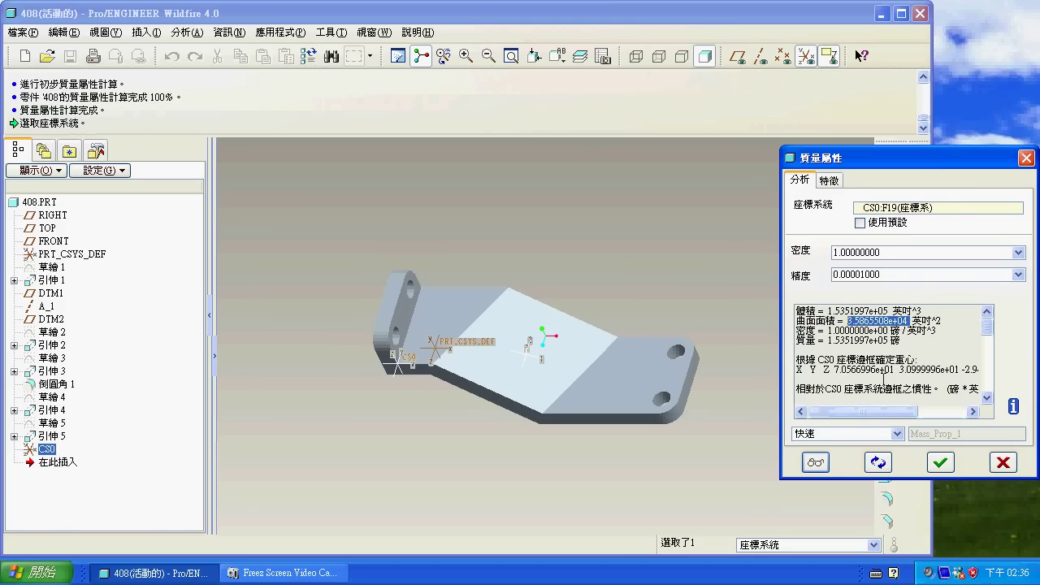
pyautogui.moveTo(897, 372); pyautogui.dragTo(837, 372)
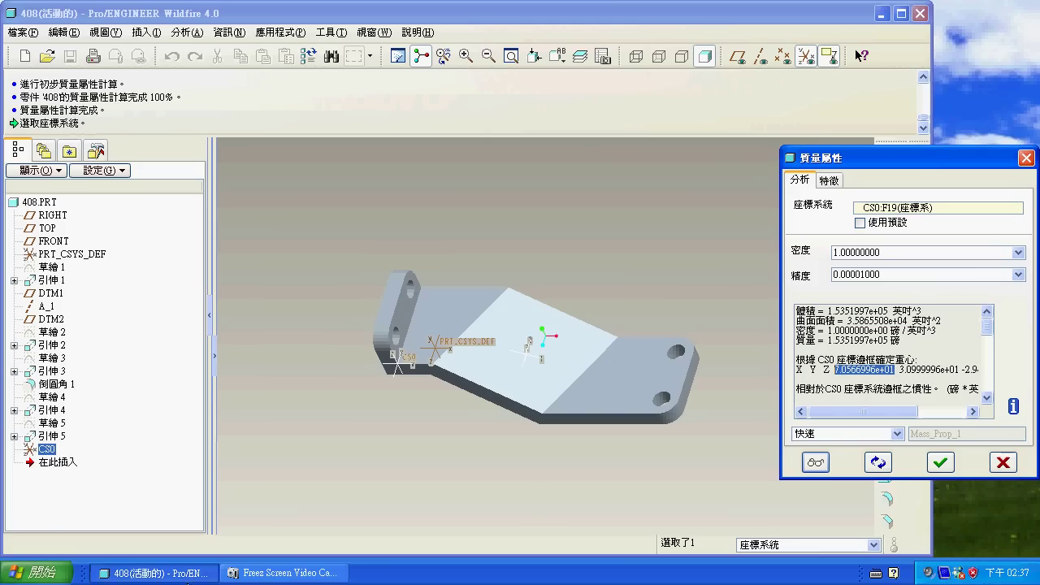
pyautogui.click(268, 573)
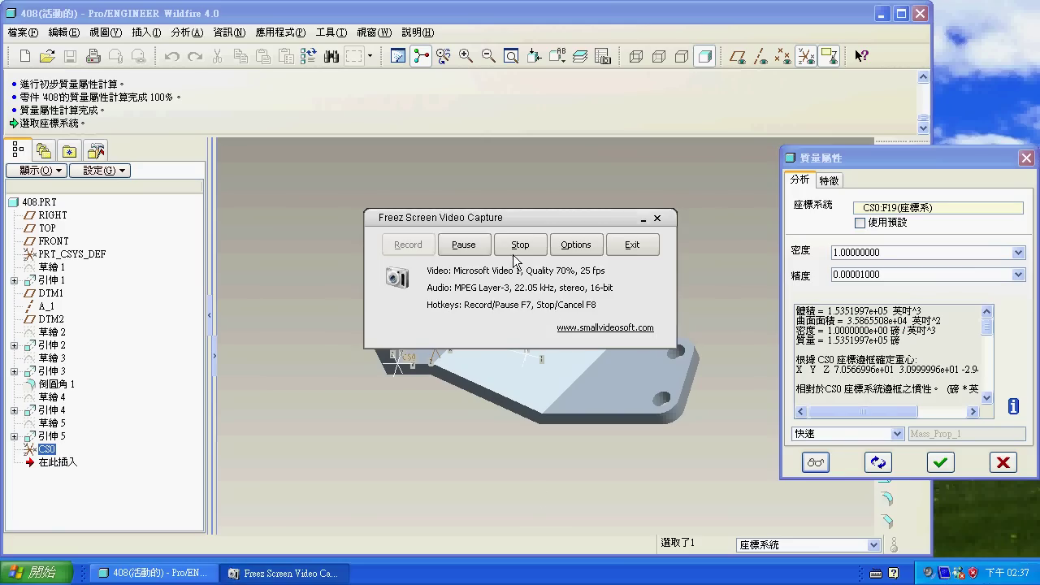